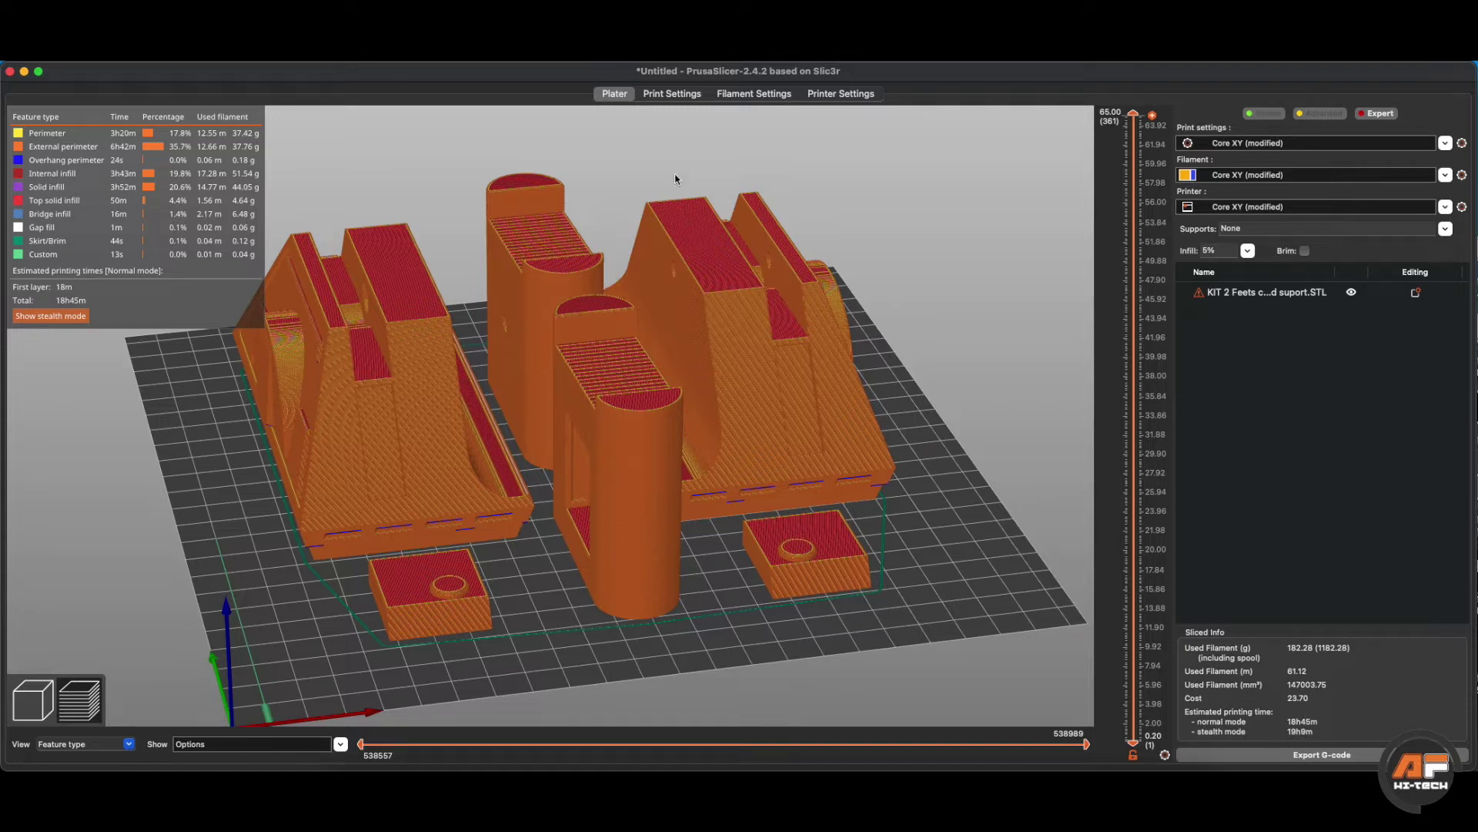
Step: Change the infill's fill pattern to Gyroid and re-slice the plate
{"action": "left_click", "coordinate": [677, 96]}
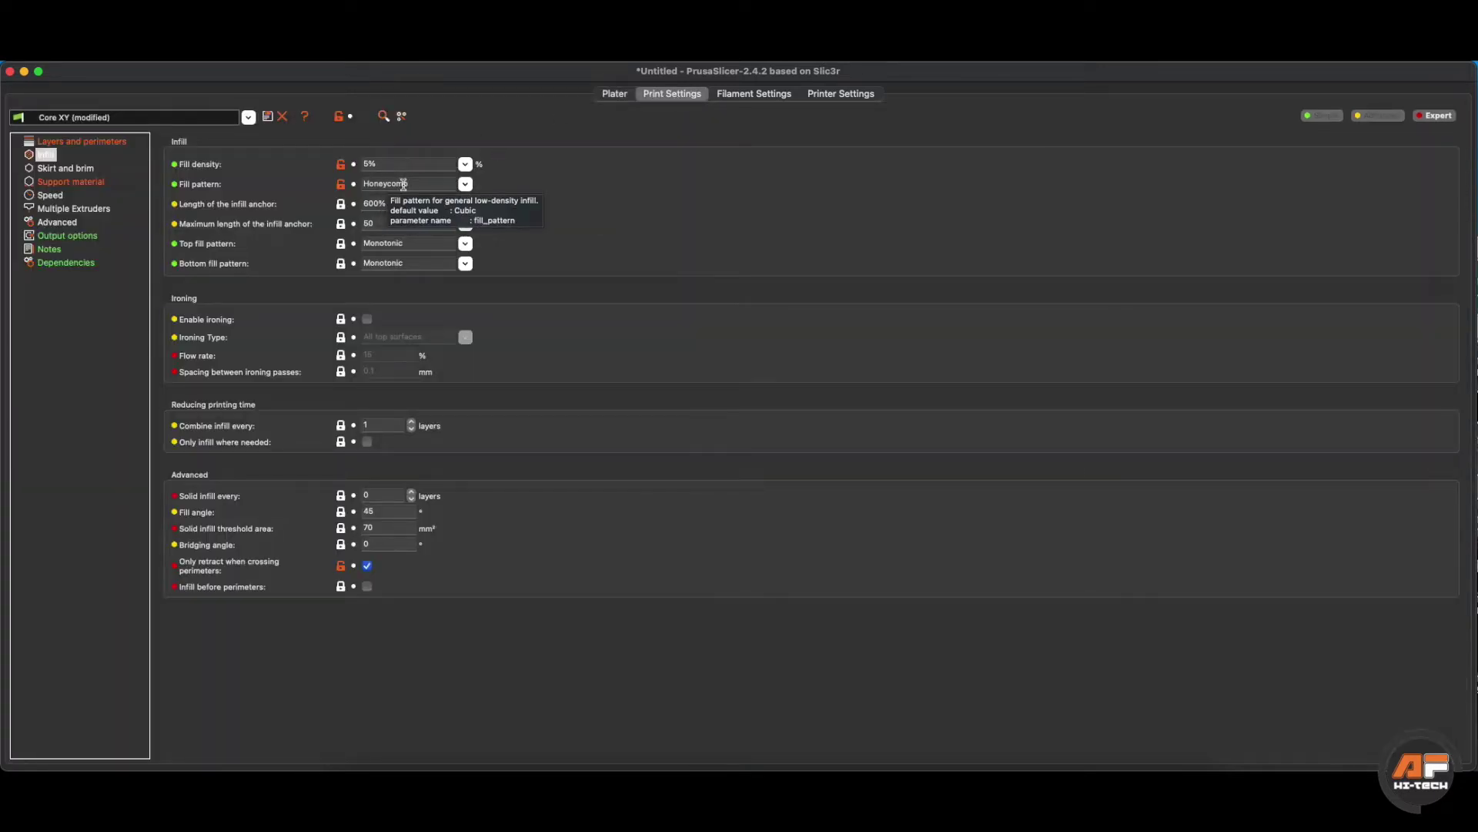
{"action": "left_click", "coordinate": [466, 185]}
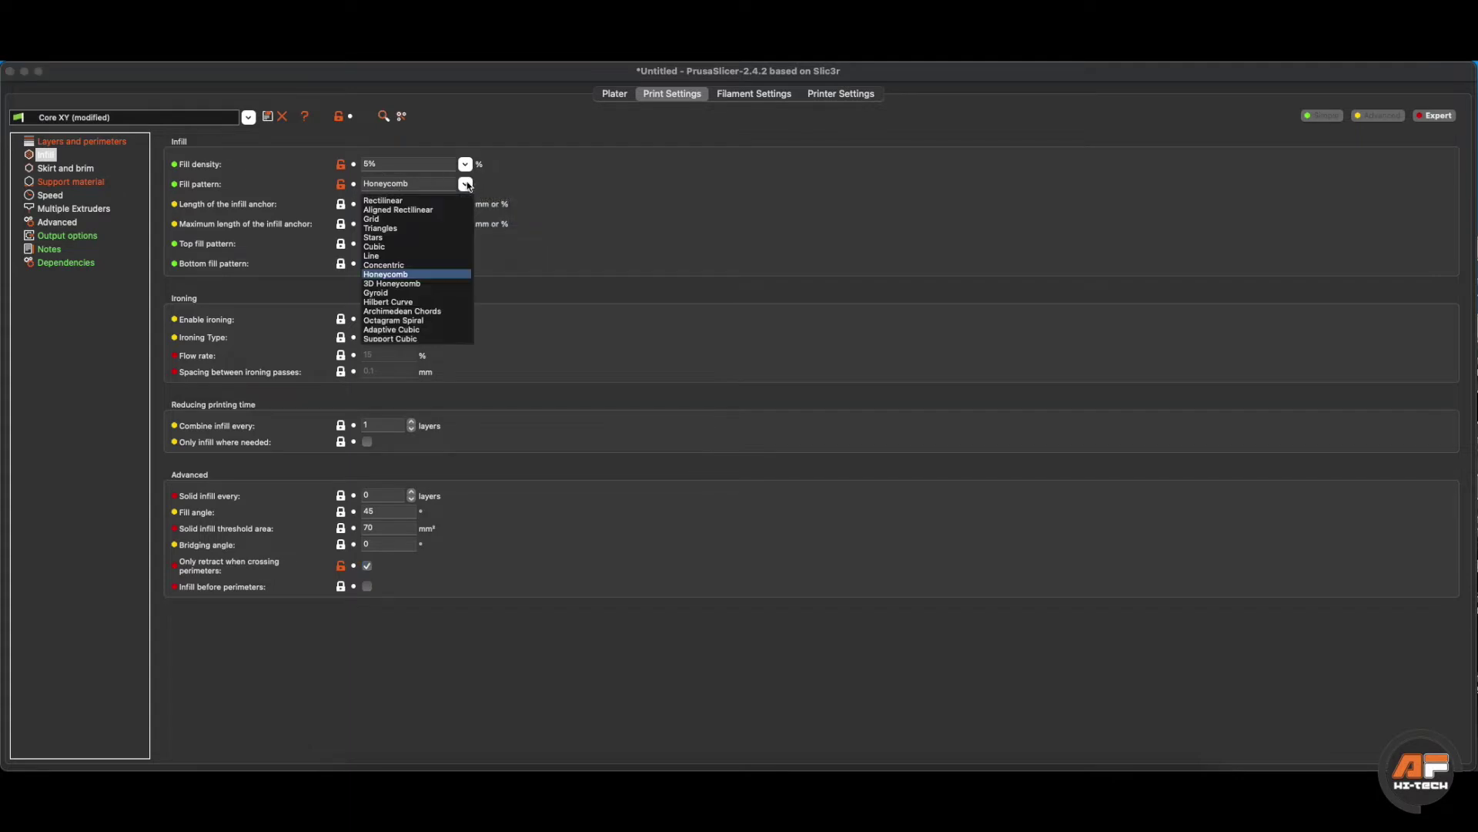
{"action": "left_click", "coordinate": [389, 293]}
{"action": "left_click", "coordinate": [614, 93]}
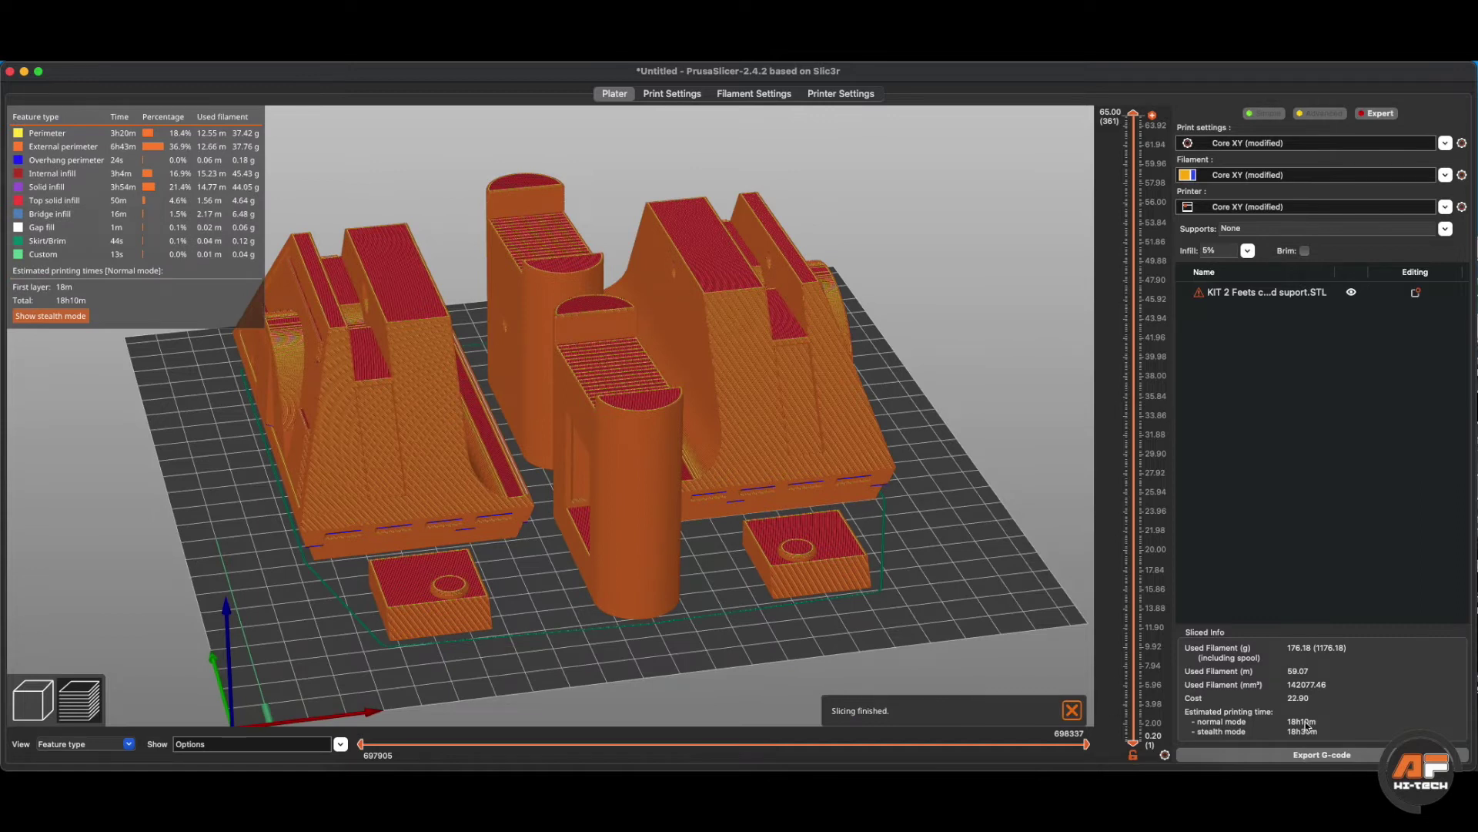
Step: Examine the gyroid infill inside the sliced parts at lower layers, ending at layer height 38.72 mm
{"action": "left_click_drag", "start_coordinate": [1133, 114], "coordinate": [1132, 502]}
{"action": "left_click_drag", "start_coordinate": [1024, 462], "coordinate": [1040, 522]}
{"action": "left_click_drag", "start_coordinate": [1133, 502], "coordinate": [1132, 368]}
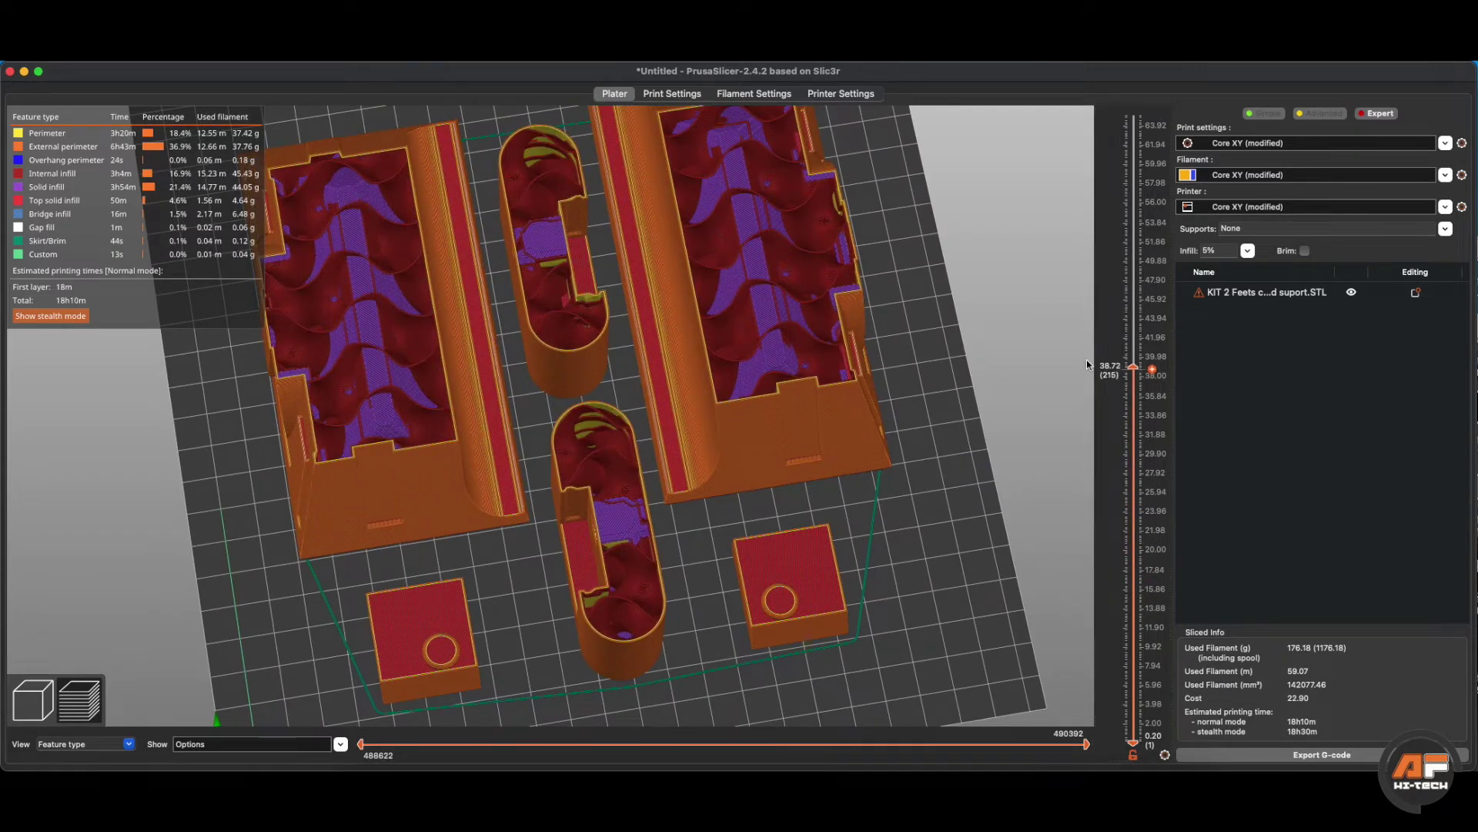
Step: Set the infill's fill pattern back to Honeycomb
{"action": "left_click", "coordinate": [676, 95]}
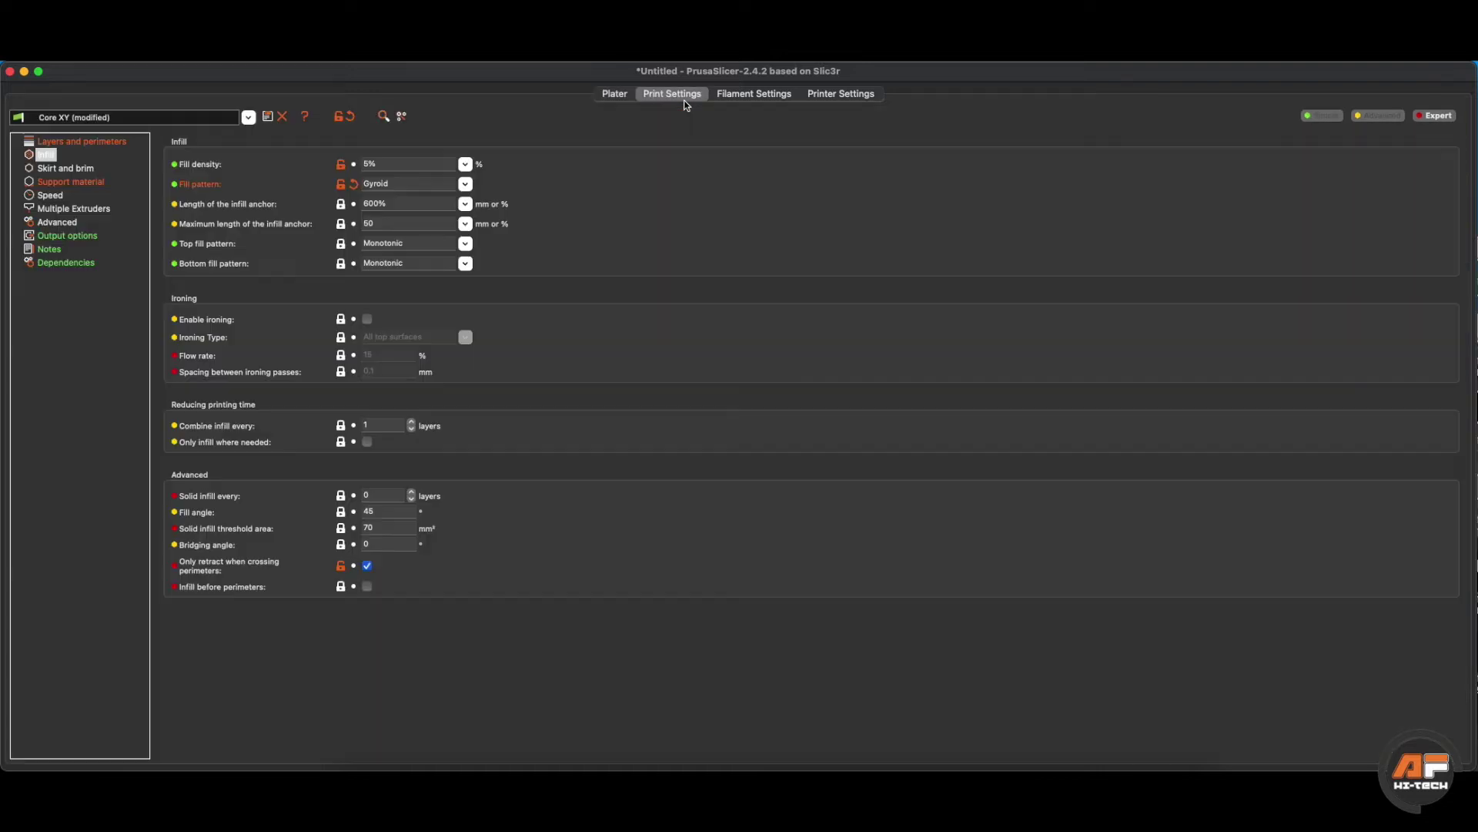
{"action": "left_click", "coordinate": [465, 184]}
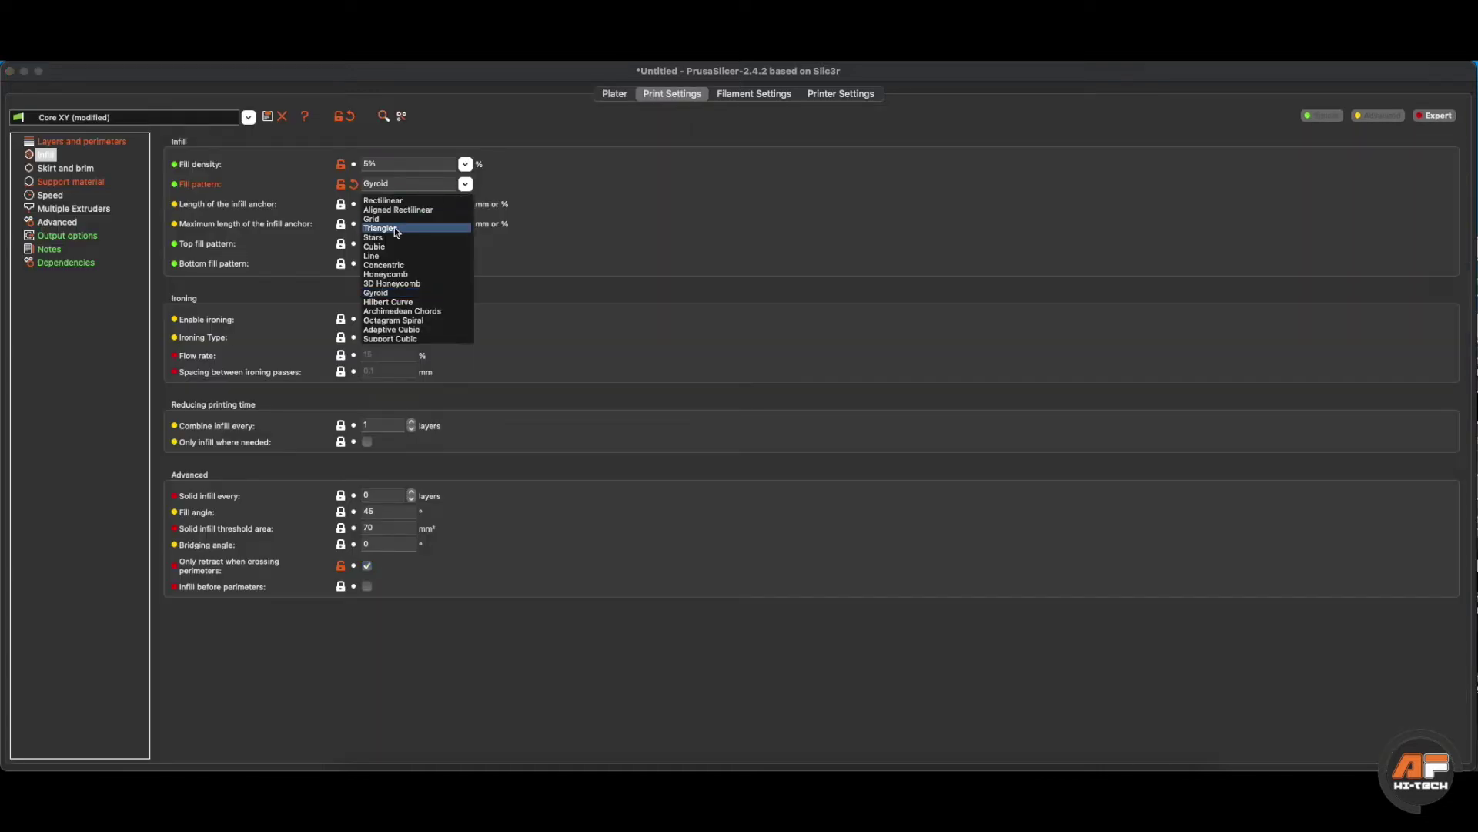
{"action": "left_click", "coordinate": [389, 275]}
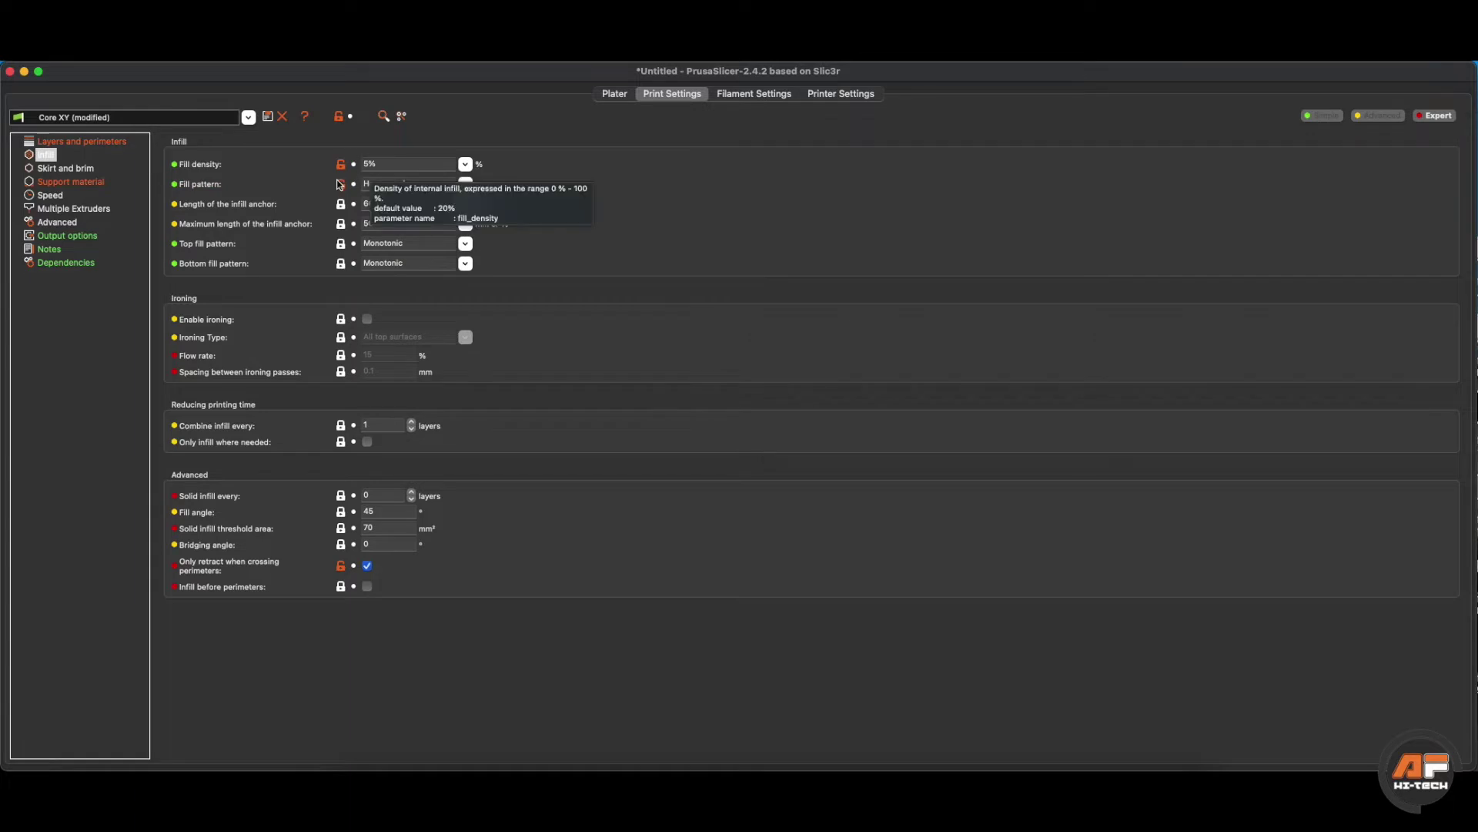
Step: Review the support material and infill settings, plus the layer heights, perimeter count and top and bottom solid layers
{"action": "left_click", "coordinate": [70, 182]}
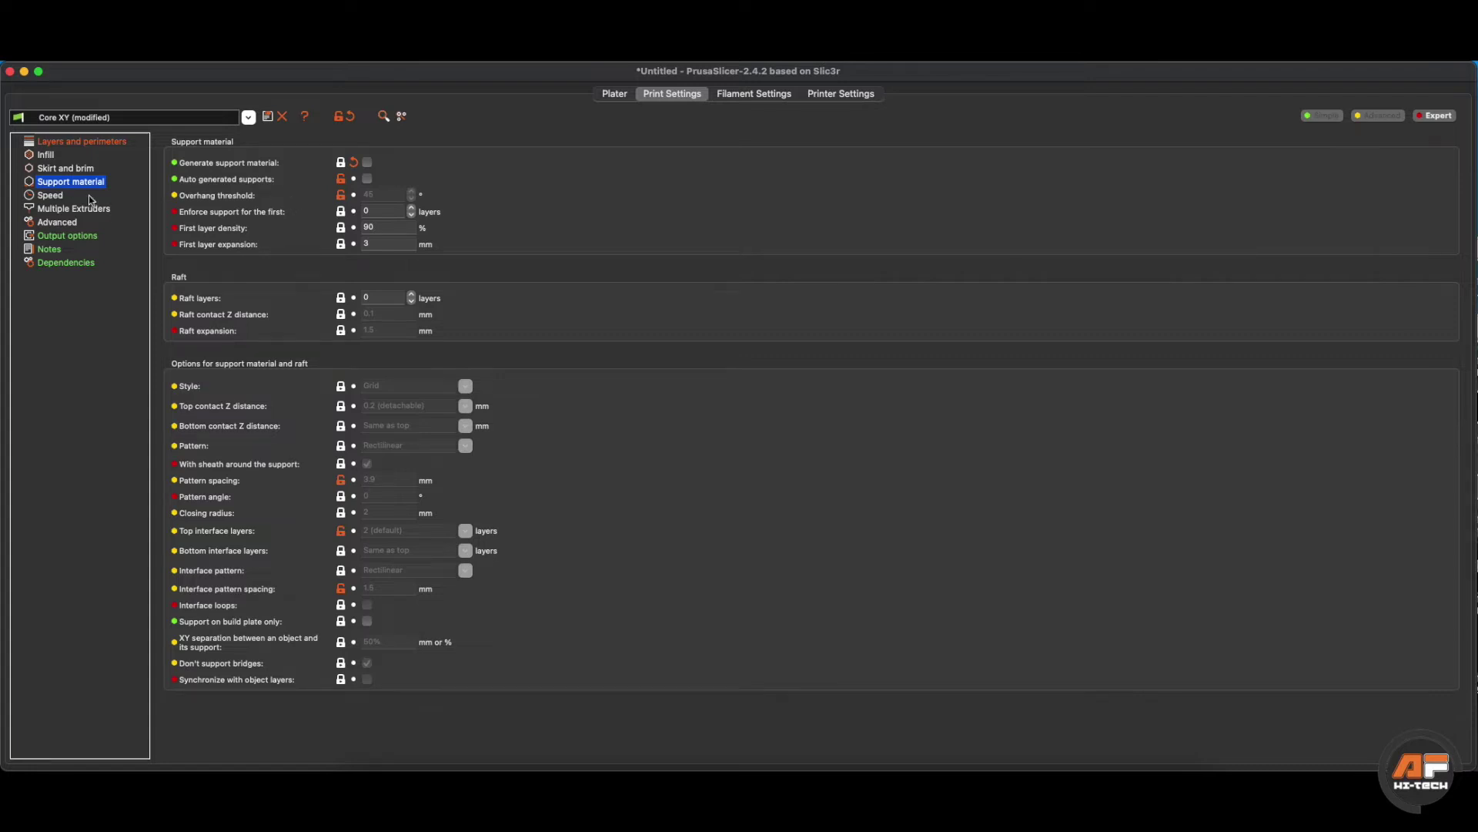
{"action": "left_click", "coordinate": [48, 157]}
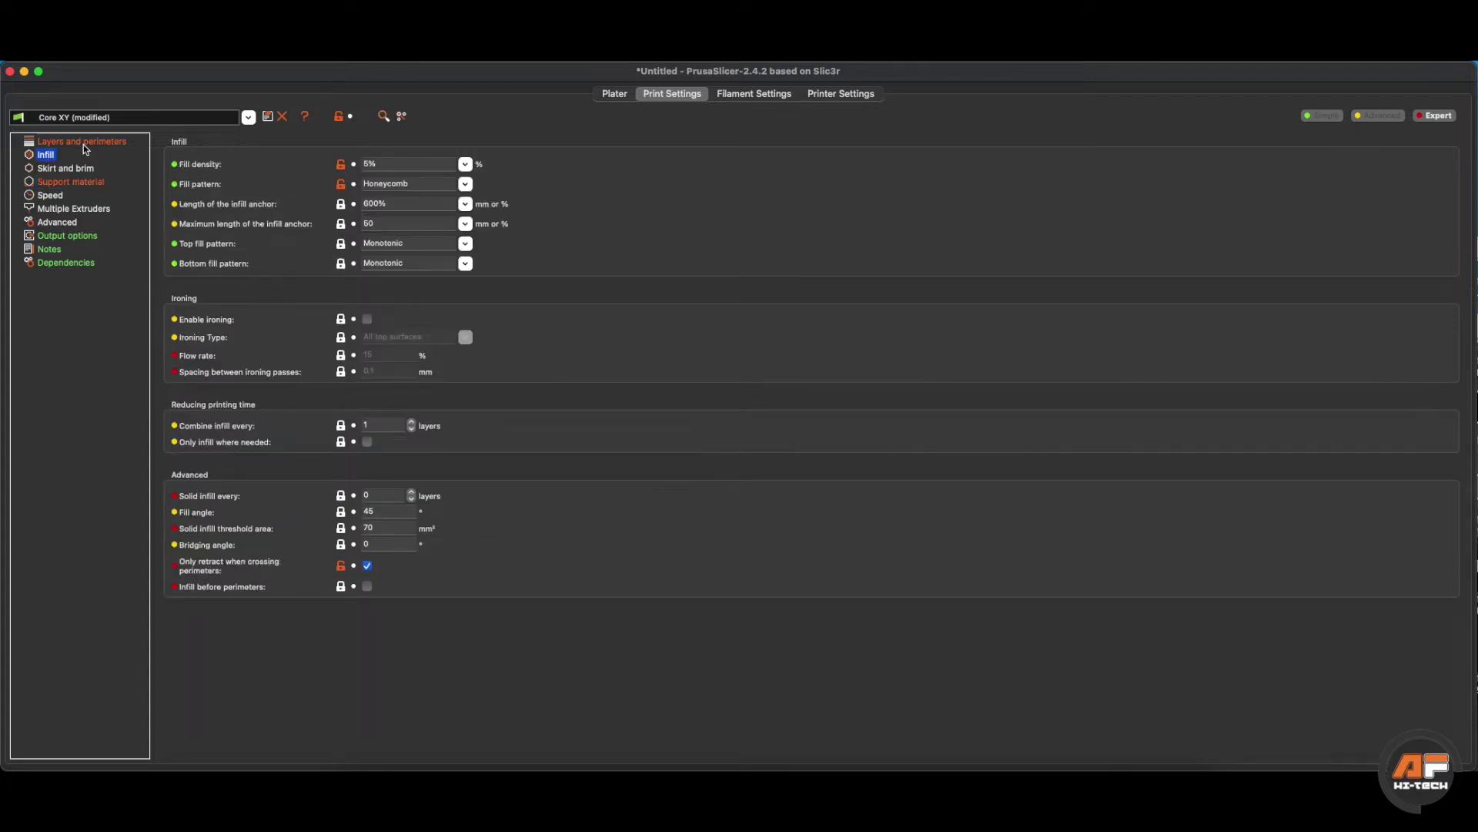
{"action": "left_click", "coordinate": [86, 146]}
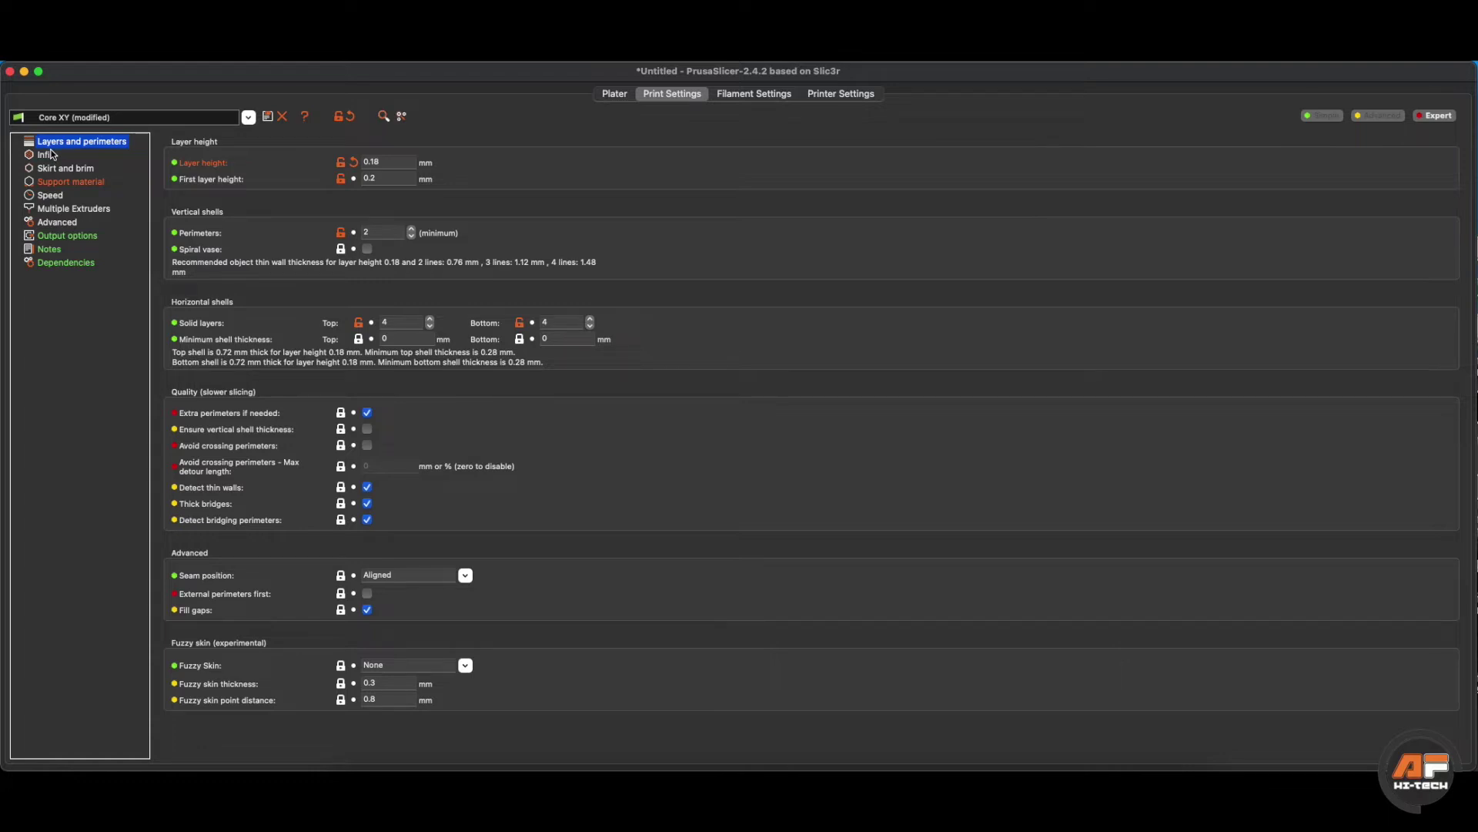
{"action": "left_click", "coordinate": [391, 163]}
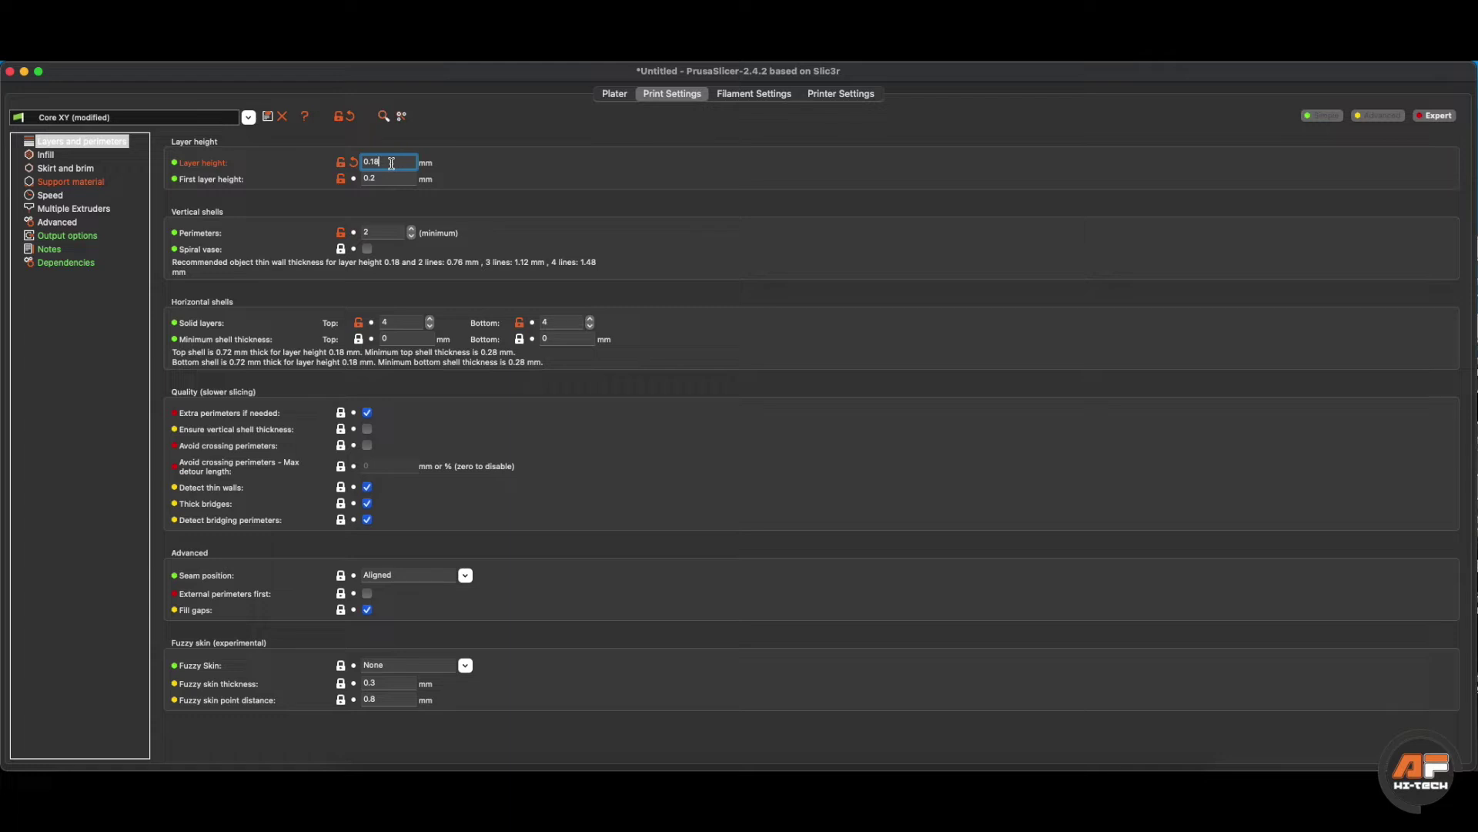
{"action": "key", "text": "Return"}
{"action": "left_click", "coordinate": [381, 178]}
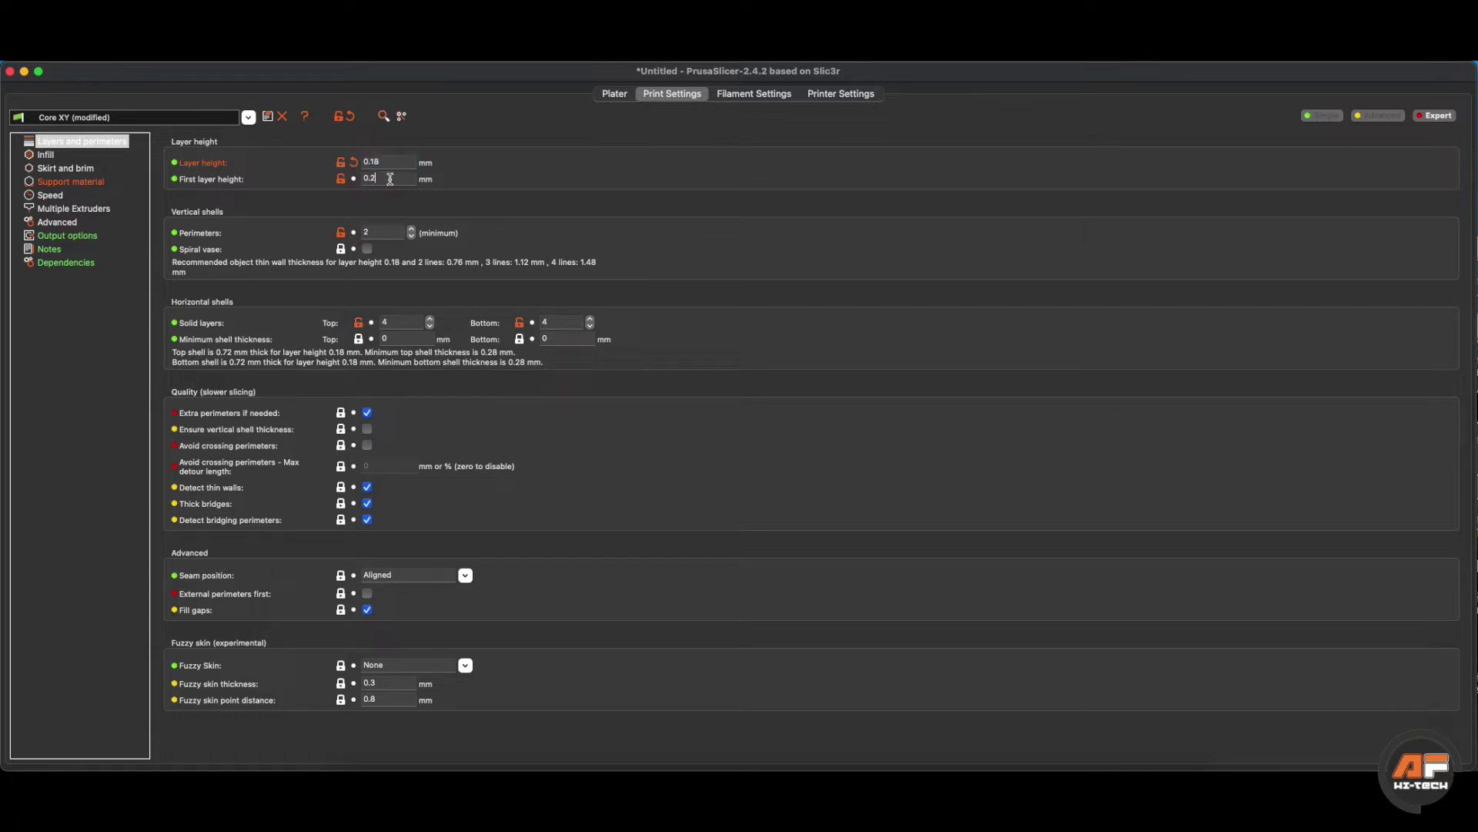
{"action": "left_click", "coordinate": [369, 232]}
{"action": "left_click", "coordinate": [397, 322]}
{"action": "left_click", "coordinate": [552, 321]}
Step: Review the print speeds for perimeters, infill, top solid infill, support material, travel moves and the first layer
{"action": "left_click", "coordinate": [55, 195]}
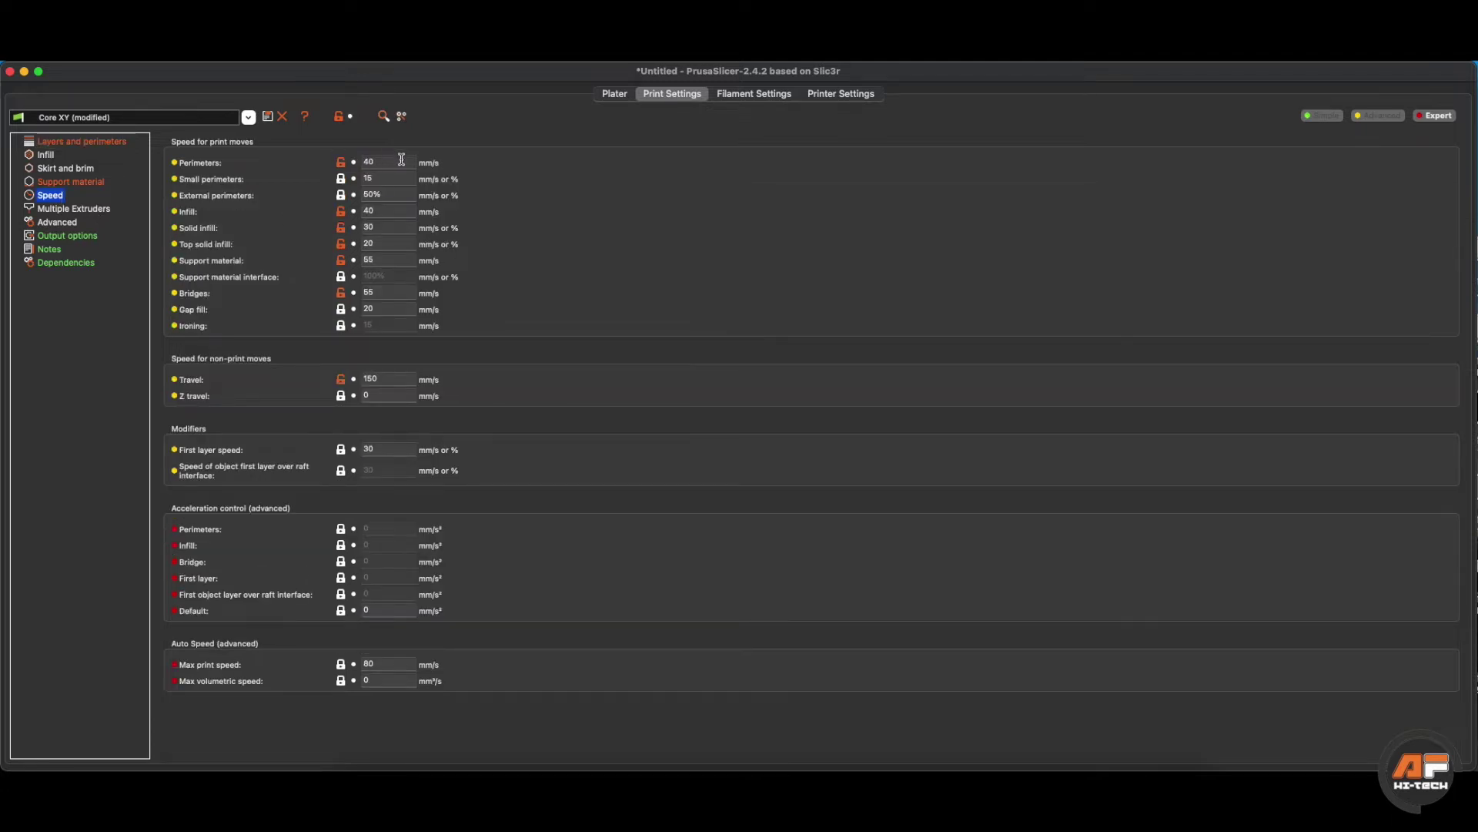
{"action": "mouse_move", "coordinate": [401, 159]}
{"action": "left_click", "coordinate": [373, 211]}
{"action": "left_click", "coordinate": [375, 161]}
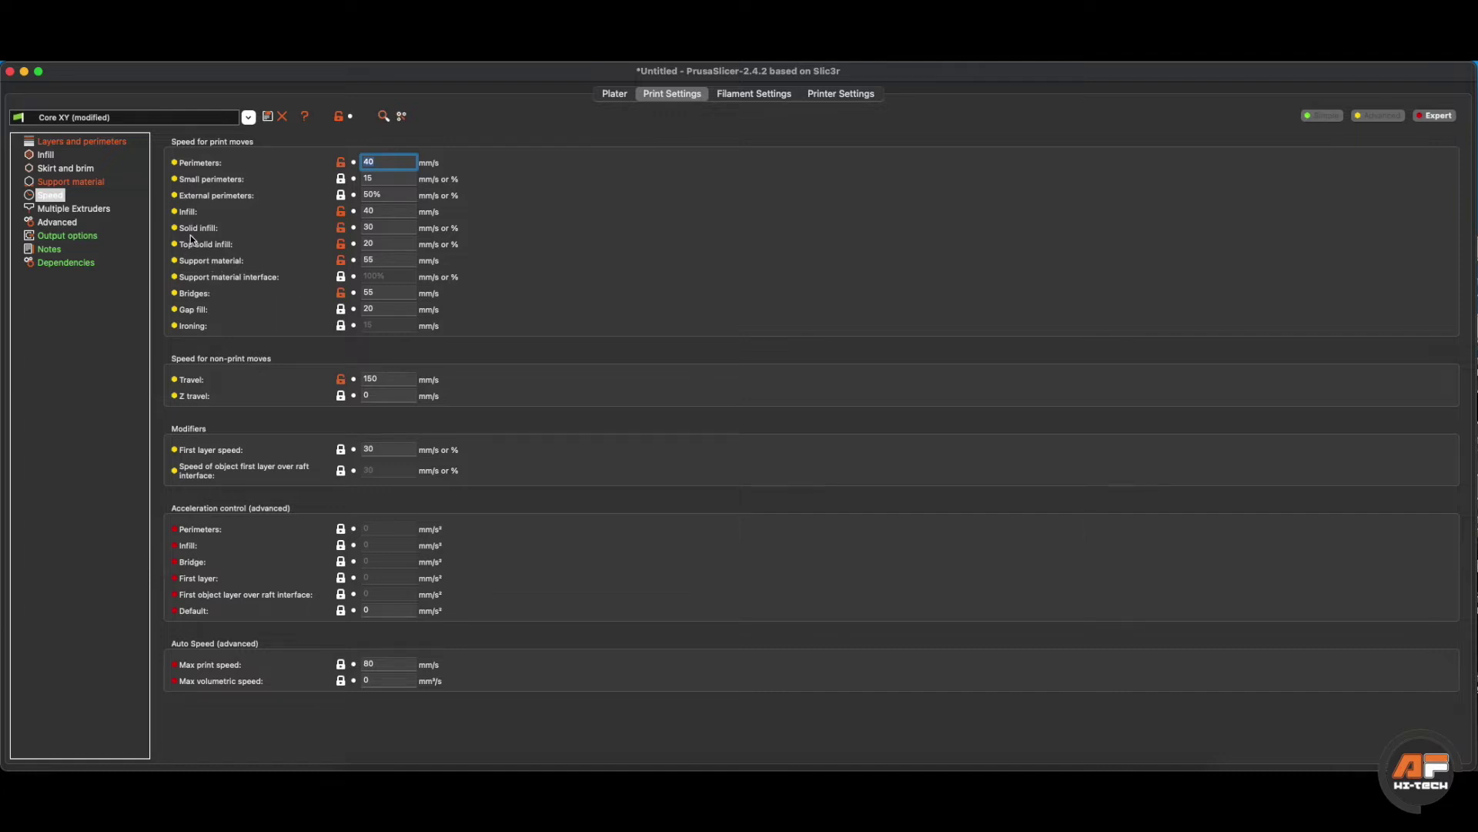
{"action": "left_click", "coordinate": [359, 243]}
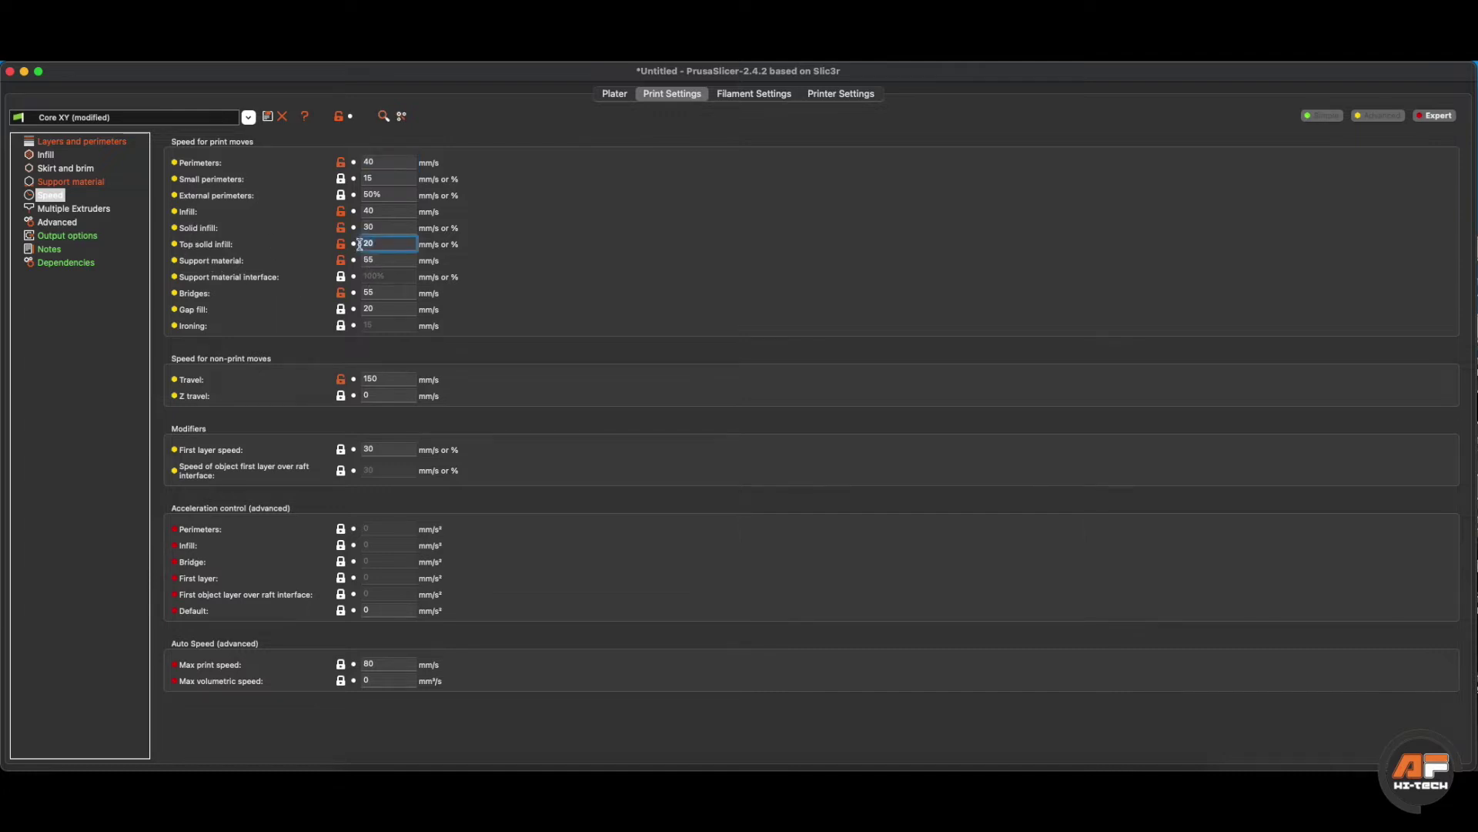
{"action": "left_click", "coordinate": [374, 260]}
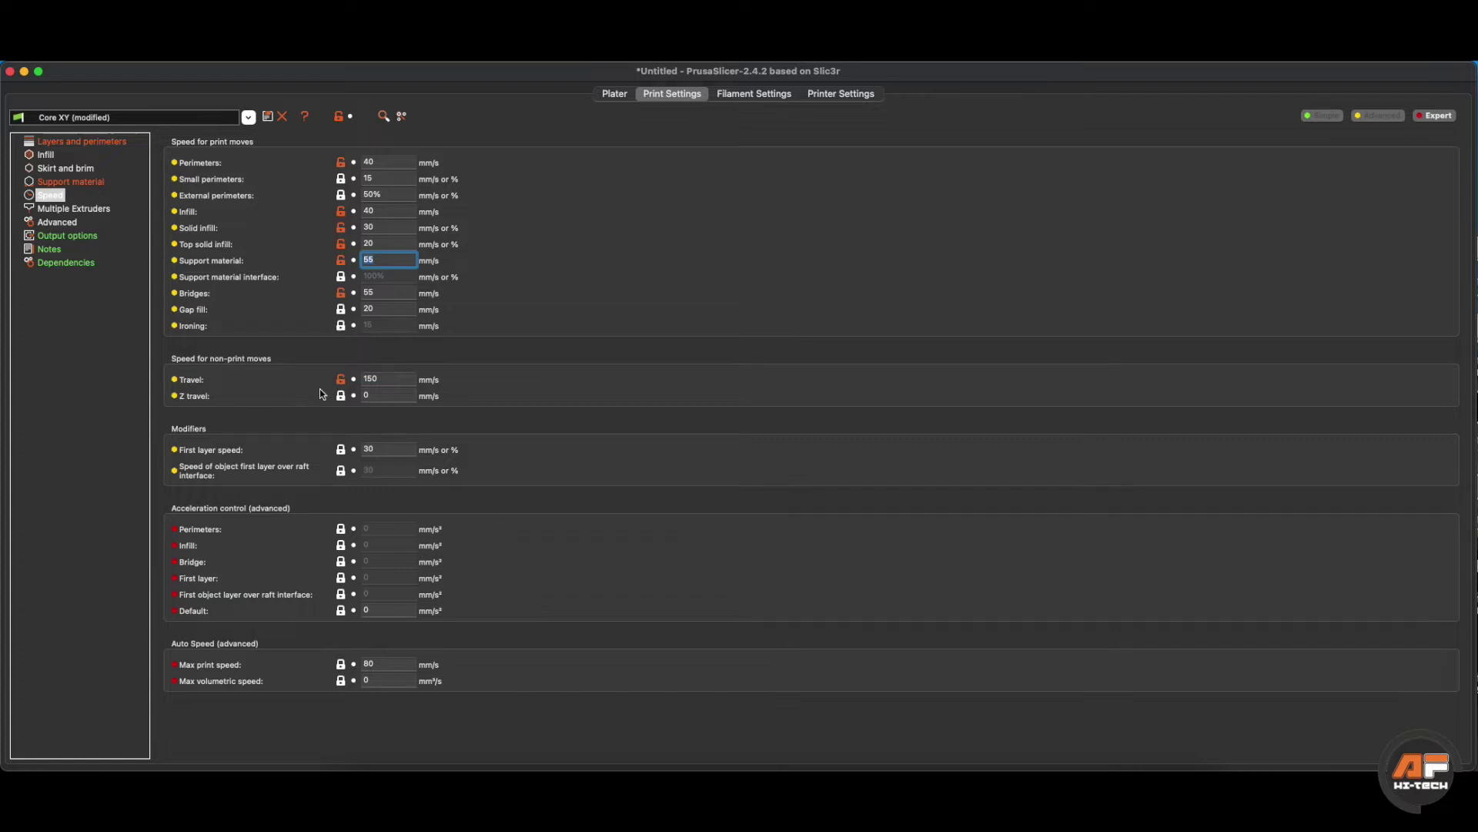
{"action": "left_click", "coordinate": [359, 378]}
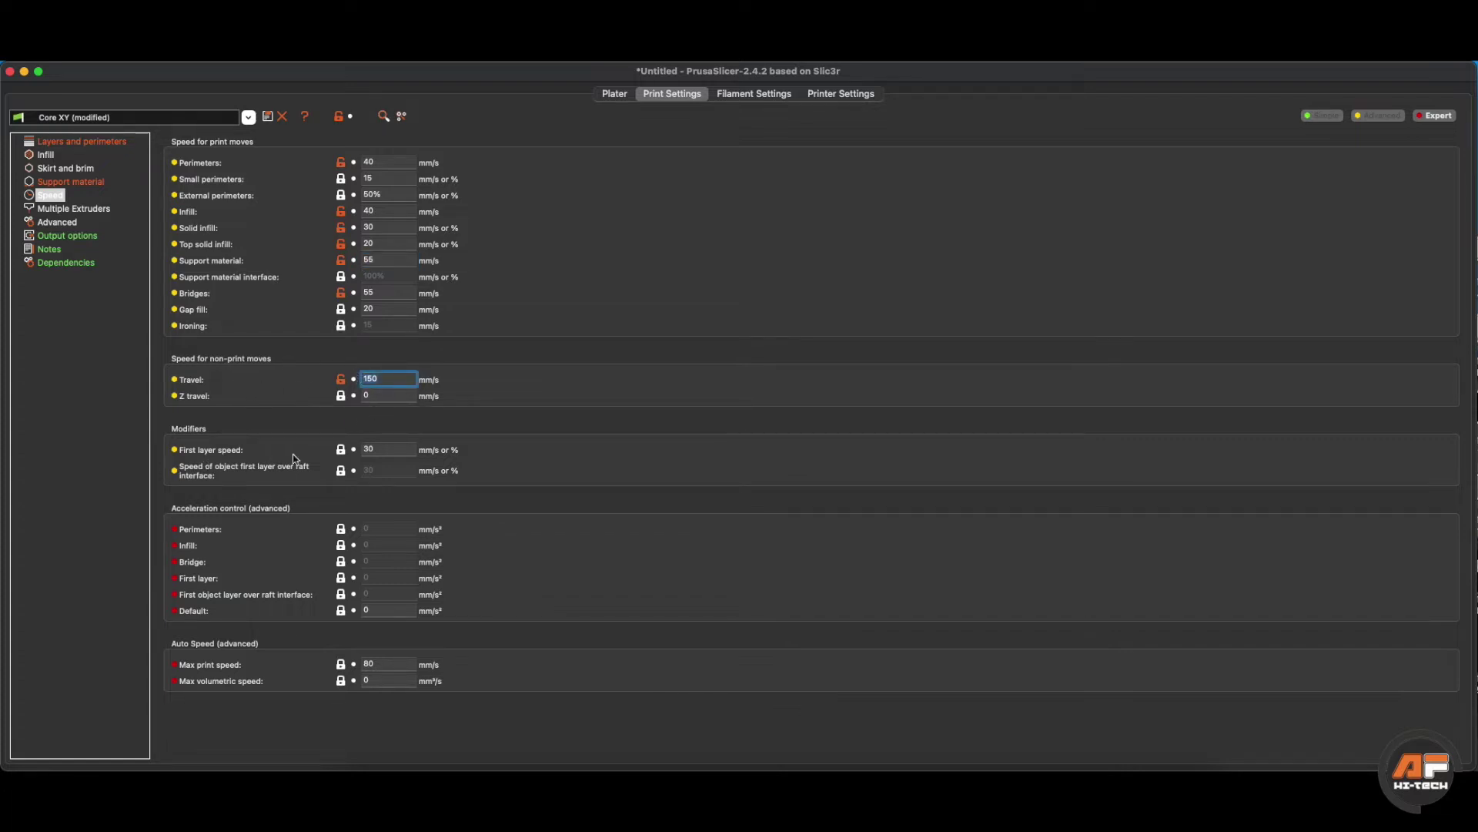
{"action": "left_click", "coordinate": [367, 449]}
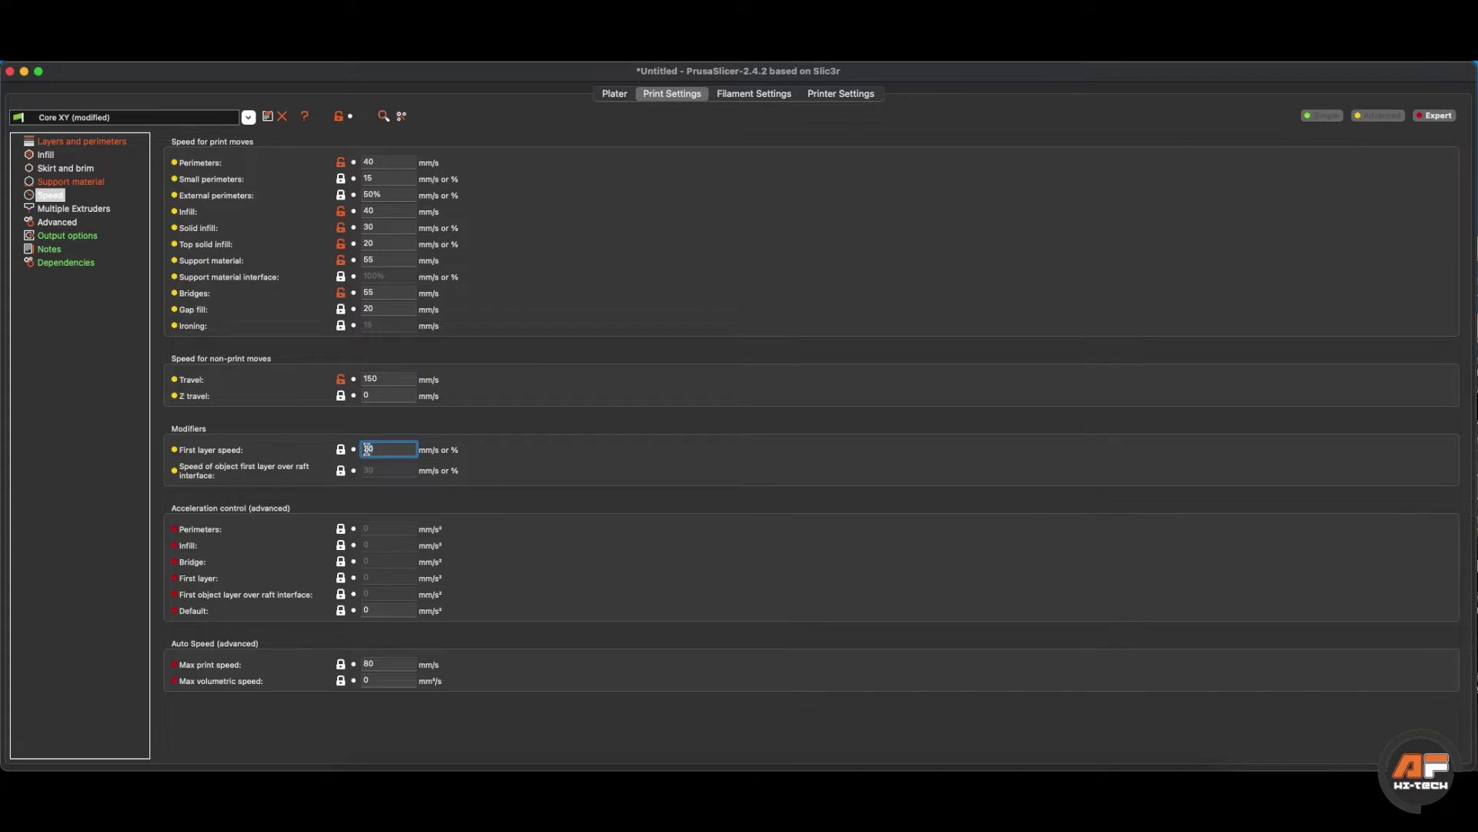
{"action": "left_click", "coordinate": [91, 144]}
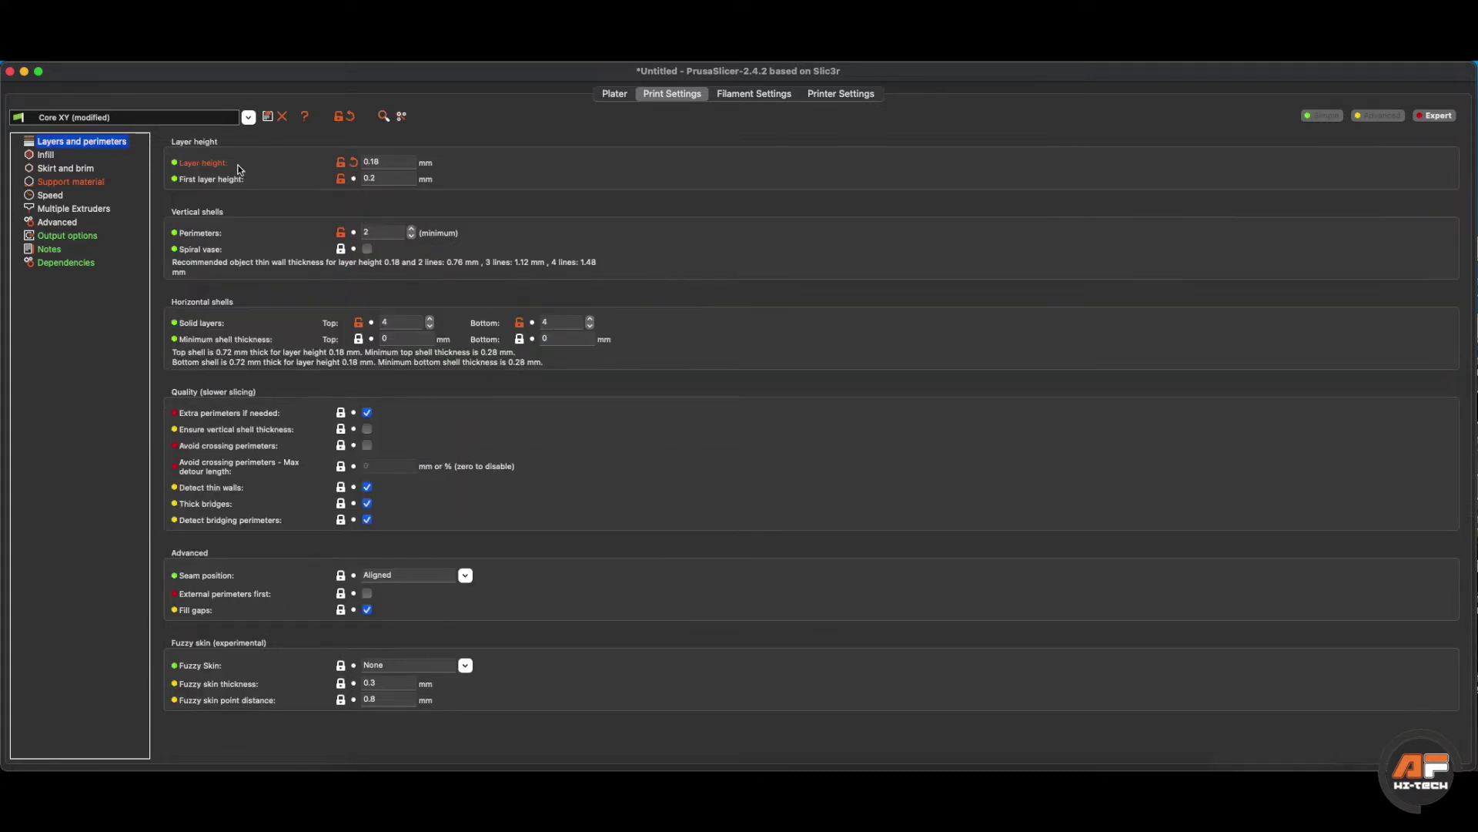
Step: Review the filament's nozzle and bed temperatures, cooling options and advanced properties
{"action": "left_click", "coordinate": [754, 94]}
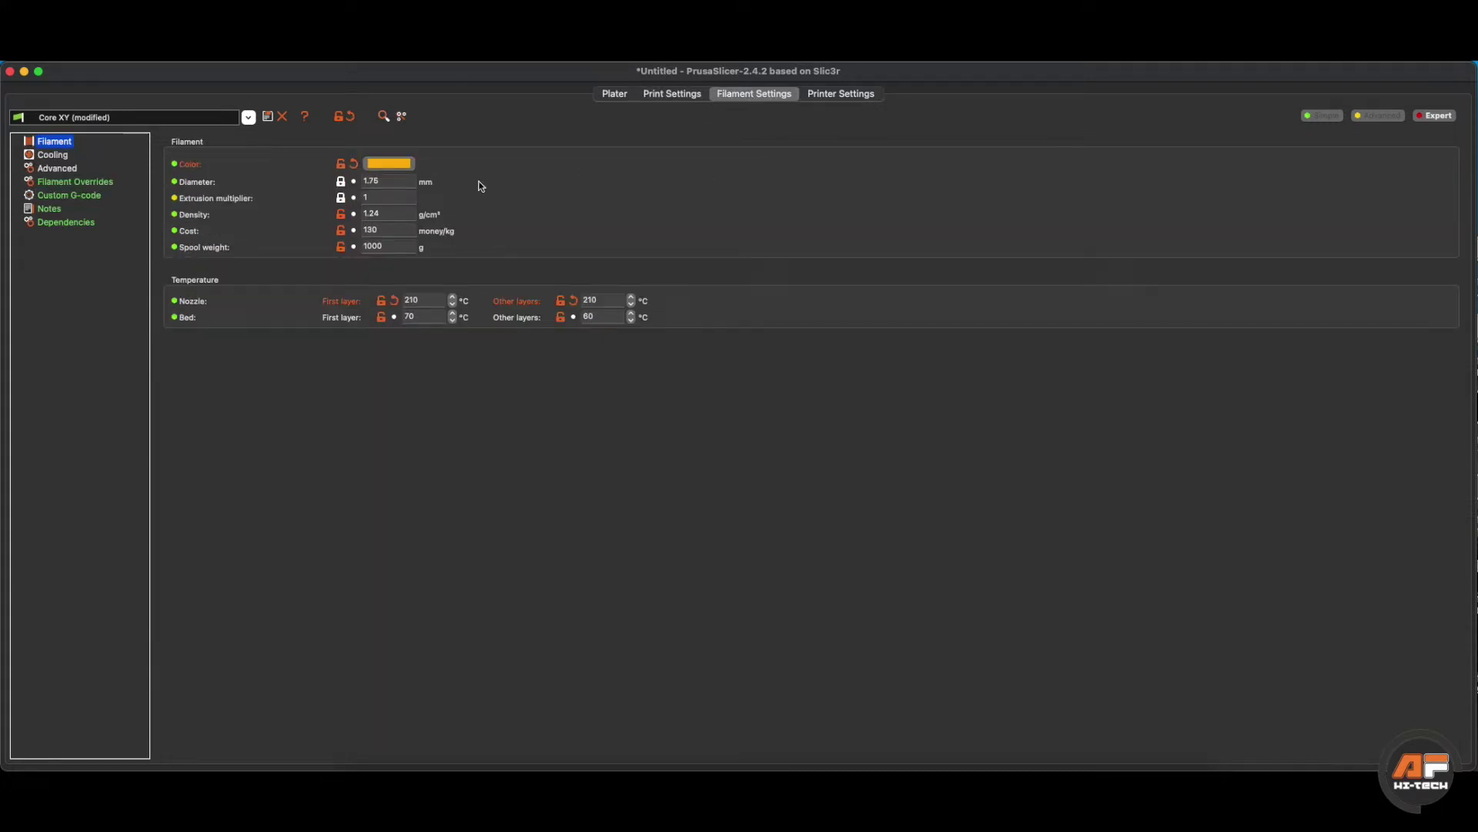
{"action": "left_click", "coordinate": [423, 301]}
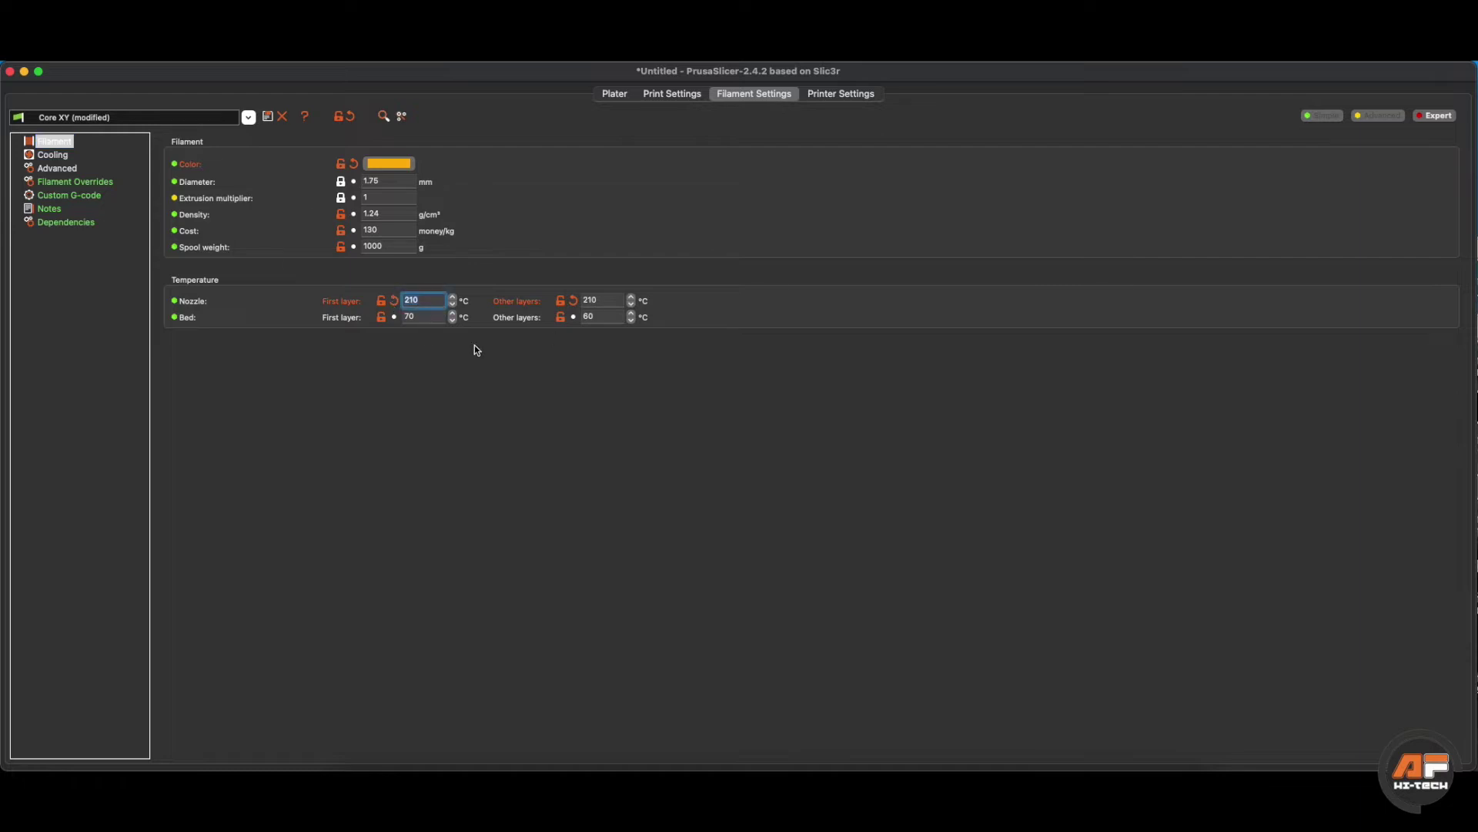
{"action": "left_click", "coordinate": [434, 315]}
{"action": "left_click_drag", "start_coordinate": [425, 315], "coordinate": [394, 317]}
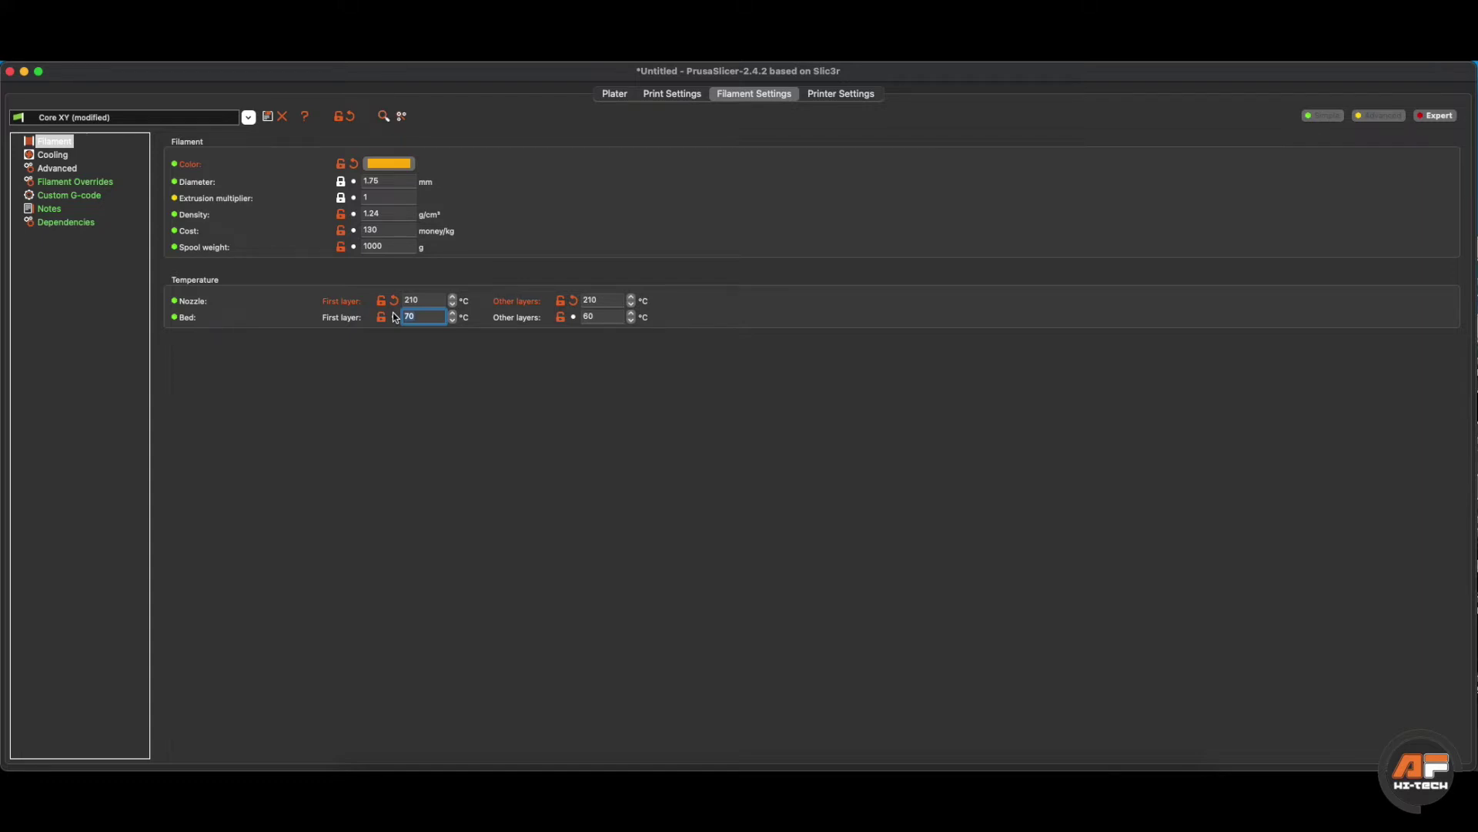
{"action": "left_click", "coordinate": [425, 301]}
{"action": "left_click", "coordinate": [582, 300]}
{"action": "left_click", "coordinate": [59, 157]}
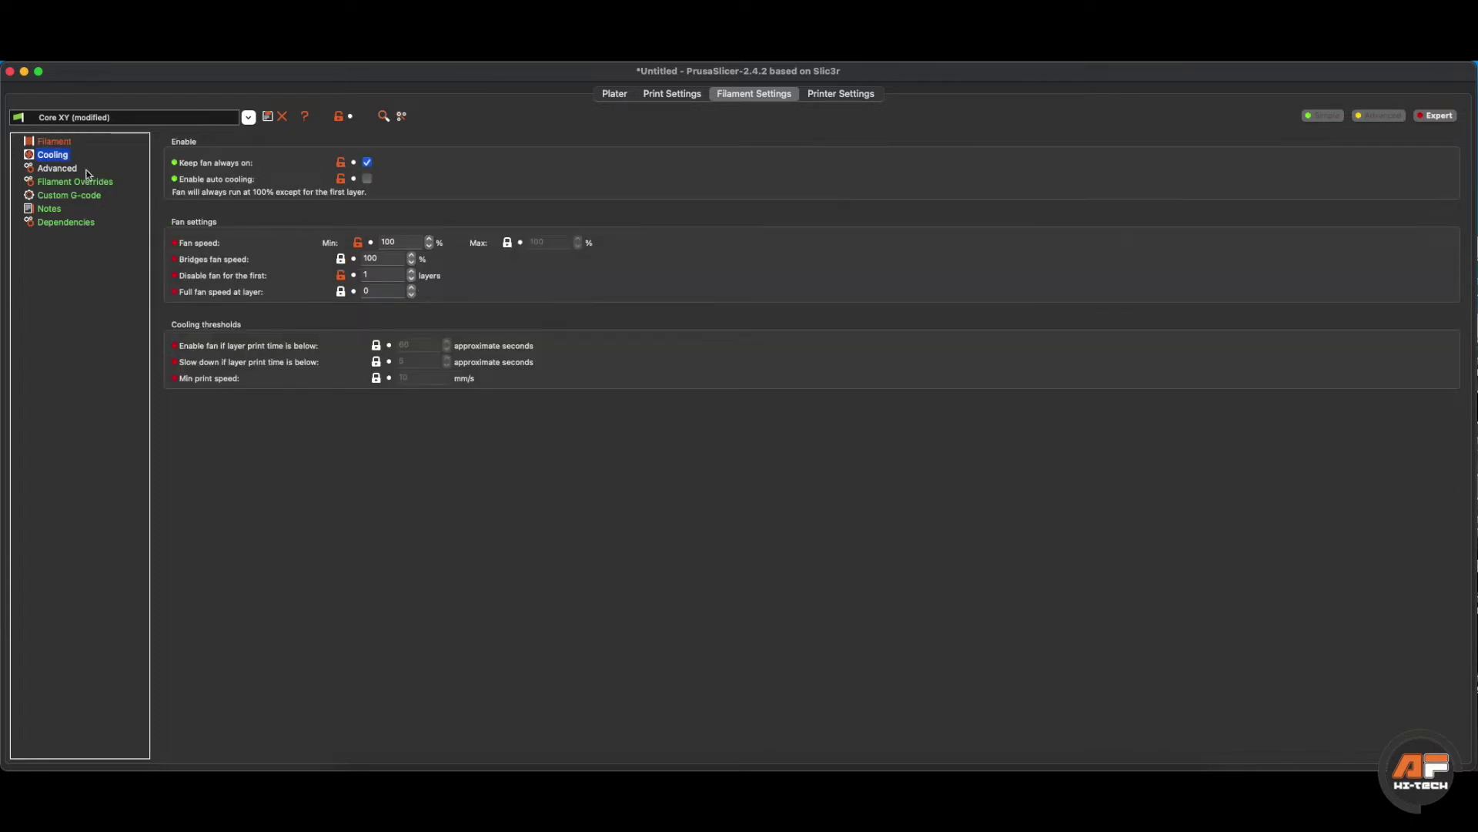
{"action": "left_click", "coordinate": [58, 168]}
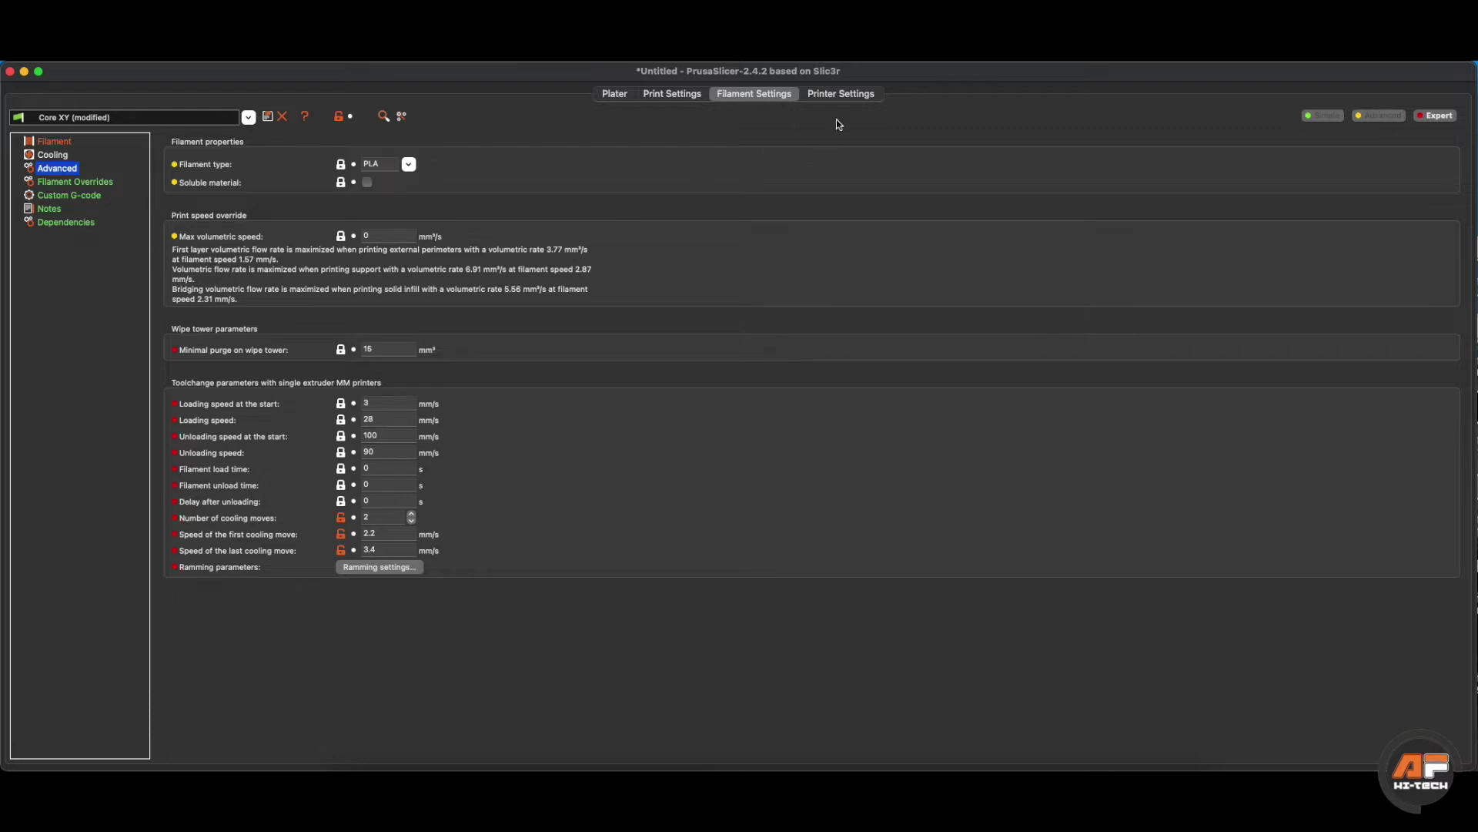
Step: Review the printer's extruder retraction length and speed, and its general size and firmware settings
{"action": "left_click", "coordinate": [841, 94]}
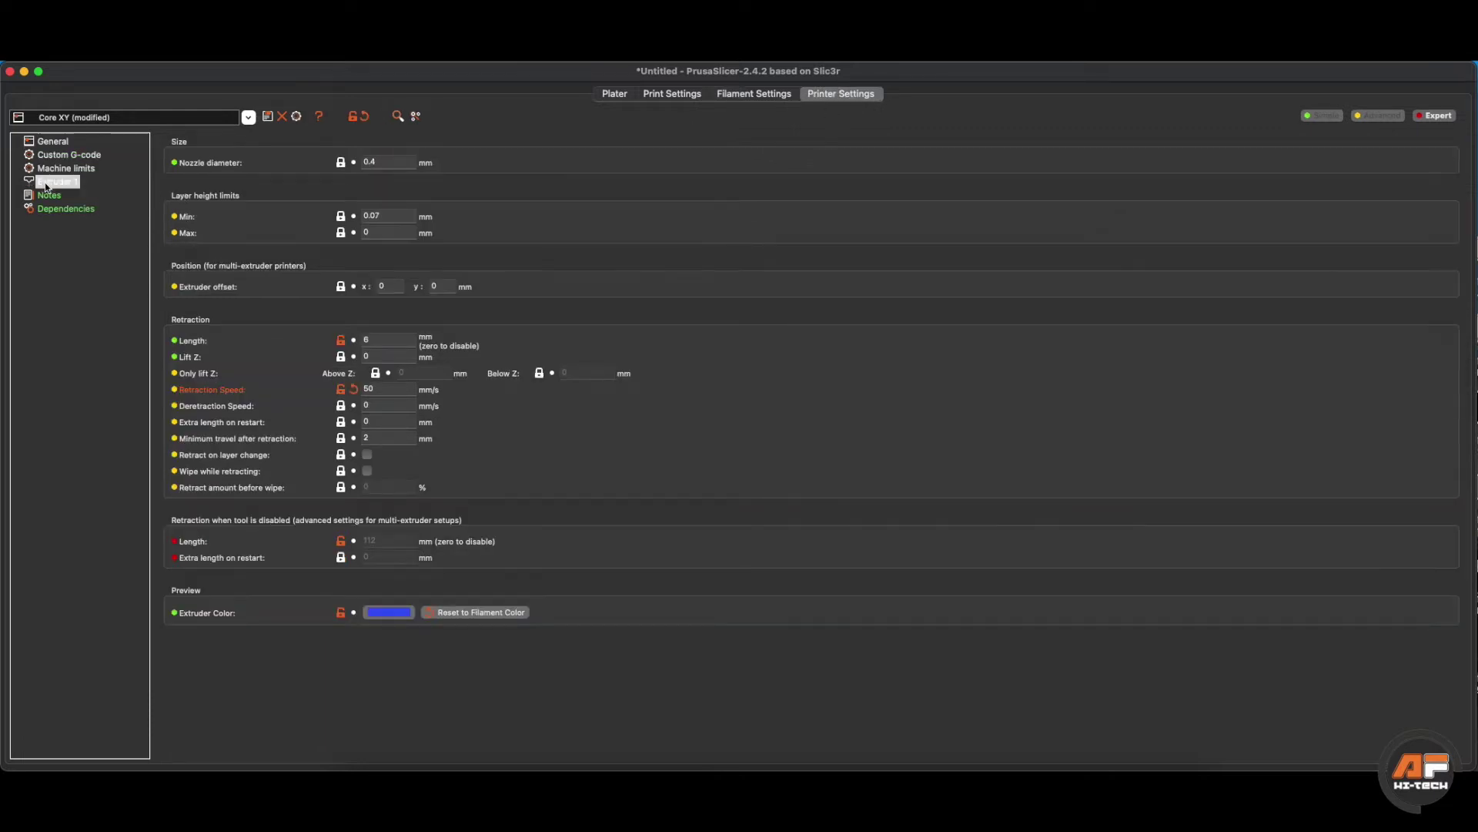
{"action": "left_click", "coordinate": [367, 340]}
{"action": "left_click", "coordinate": [359, 389]}
{"action": "left_click", "coordinate": [48, 142]}
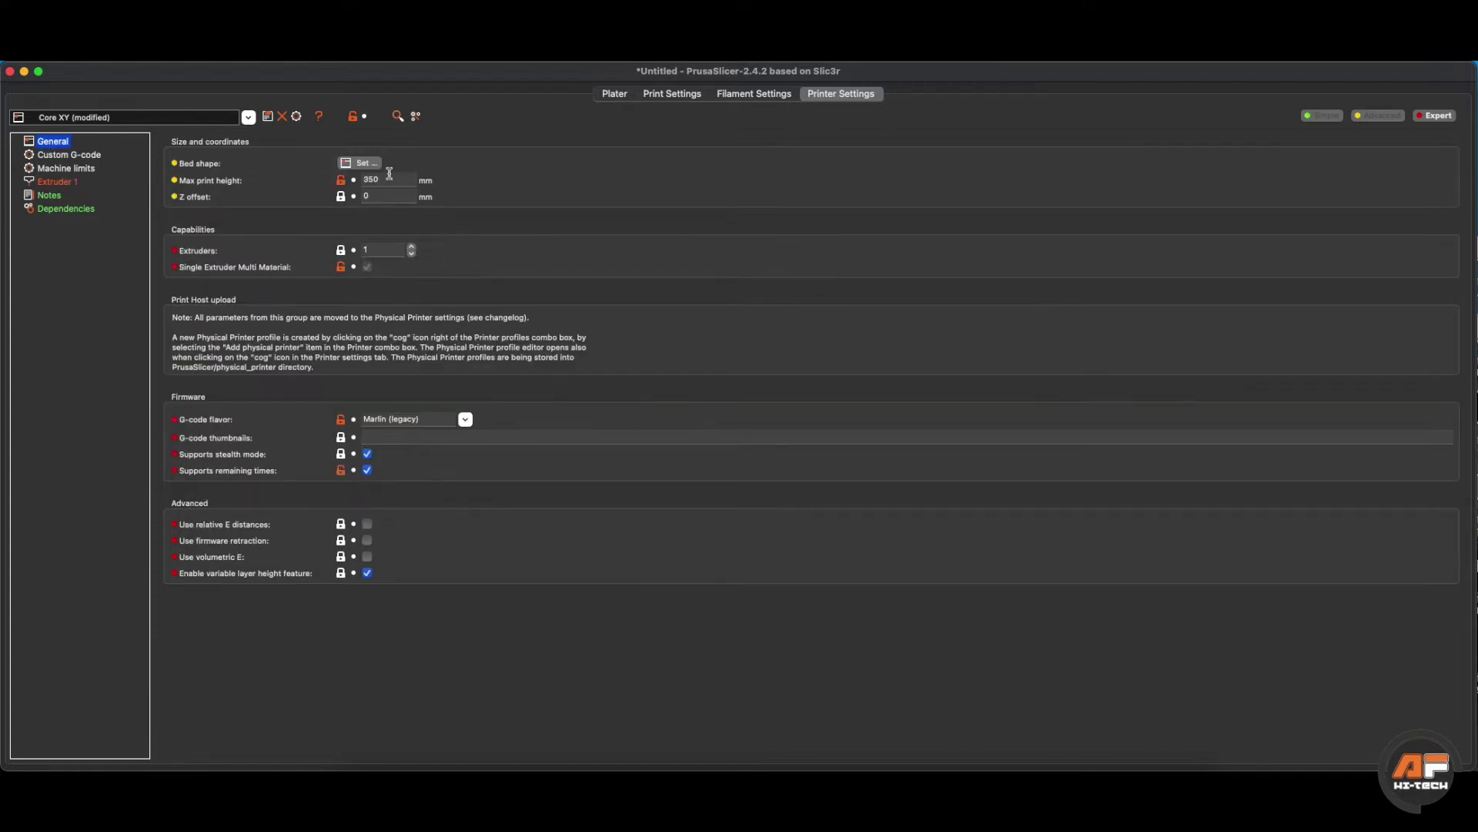
Step: Check the advanced print settings for the extrusion widths
{"action": "left_click", "coordinate": [761, 95]}
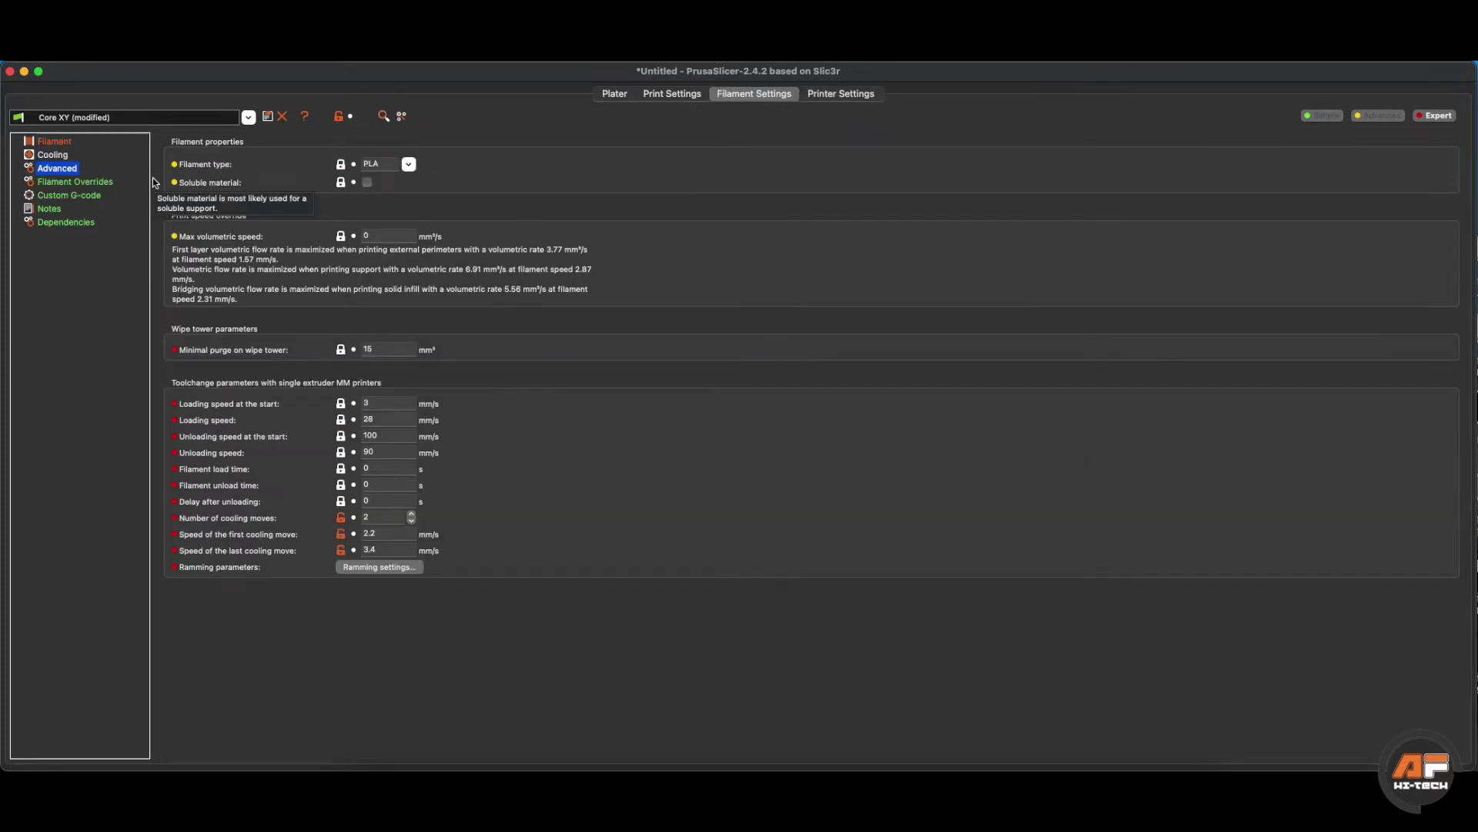
{"action": "left_click", "coordinate": [691, 97]}
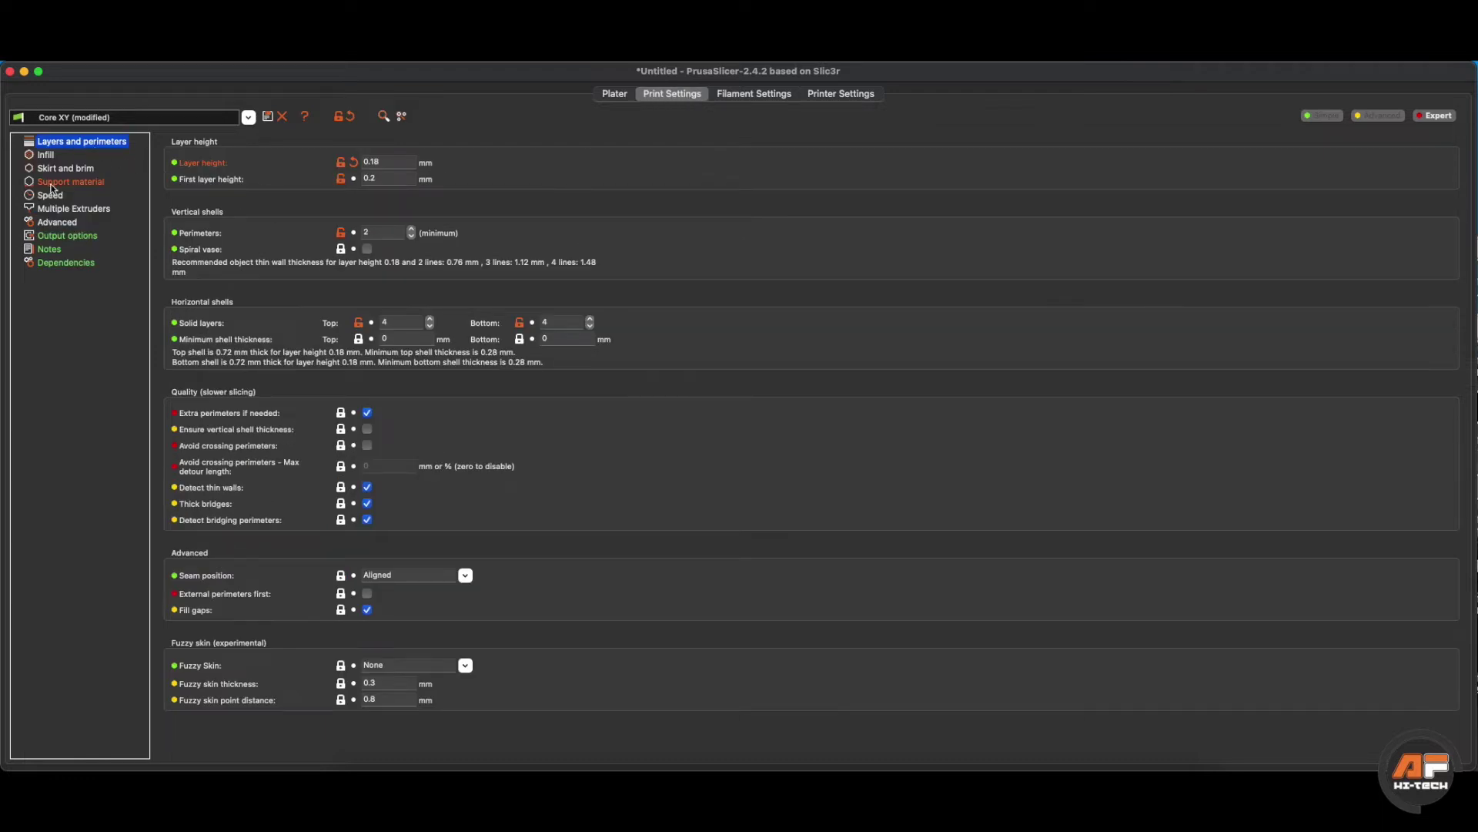
{"action": "left_click", "coordinate": [70, 223]}
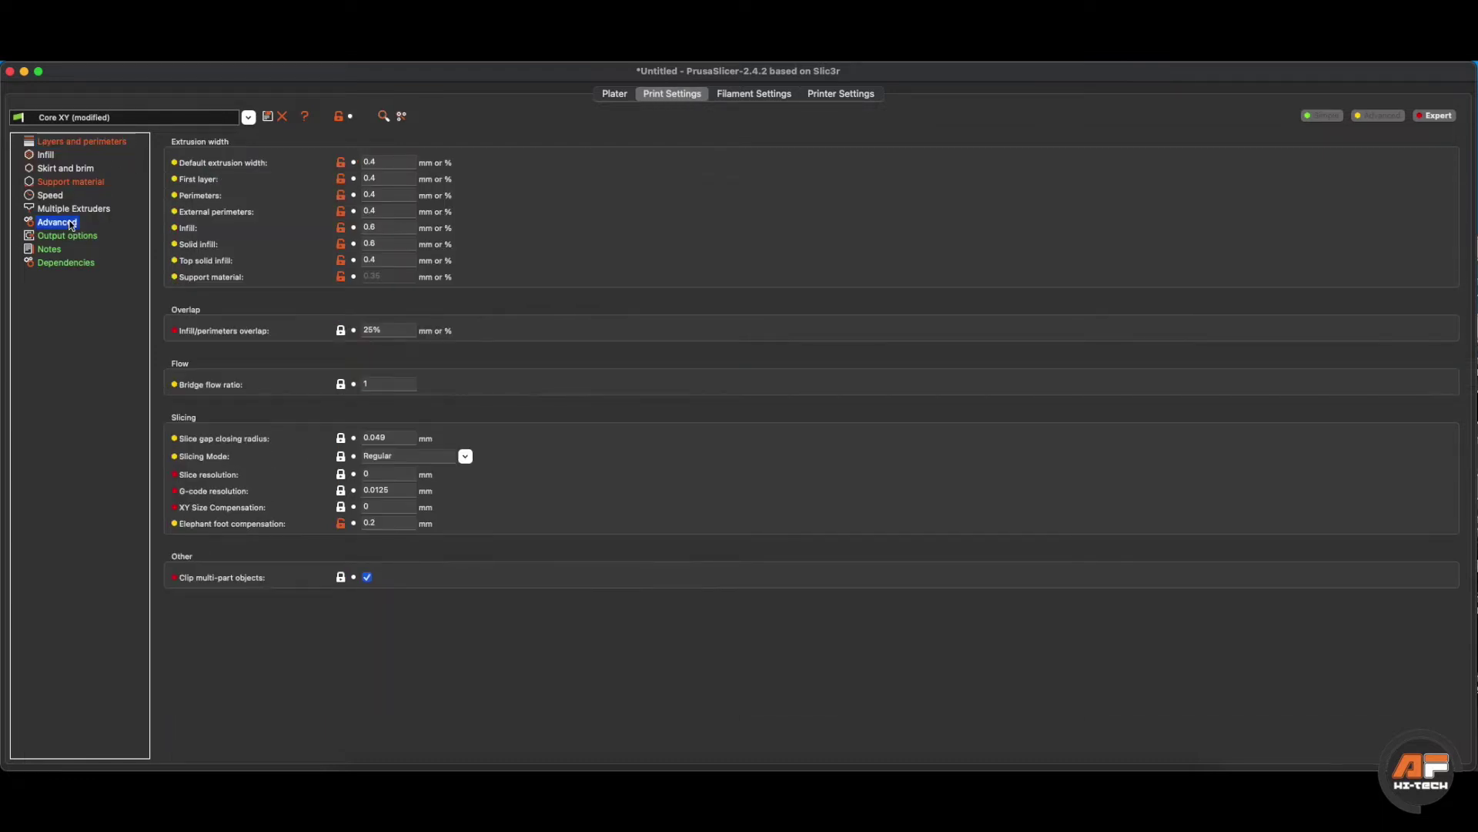
Step: Slice the plate again with the honeycomb infill
{"action": "left_click", "coordinate": [607, 96]}
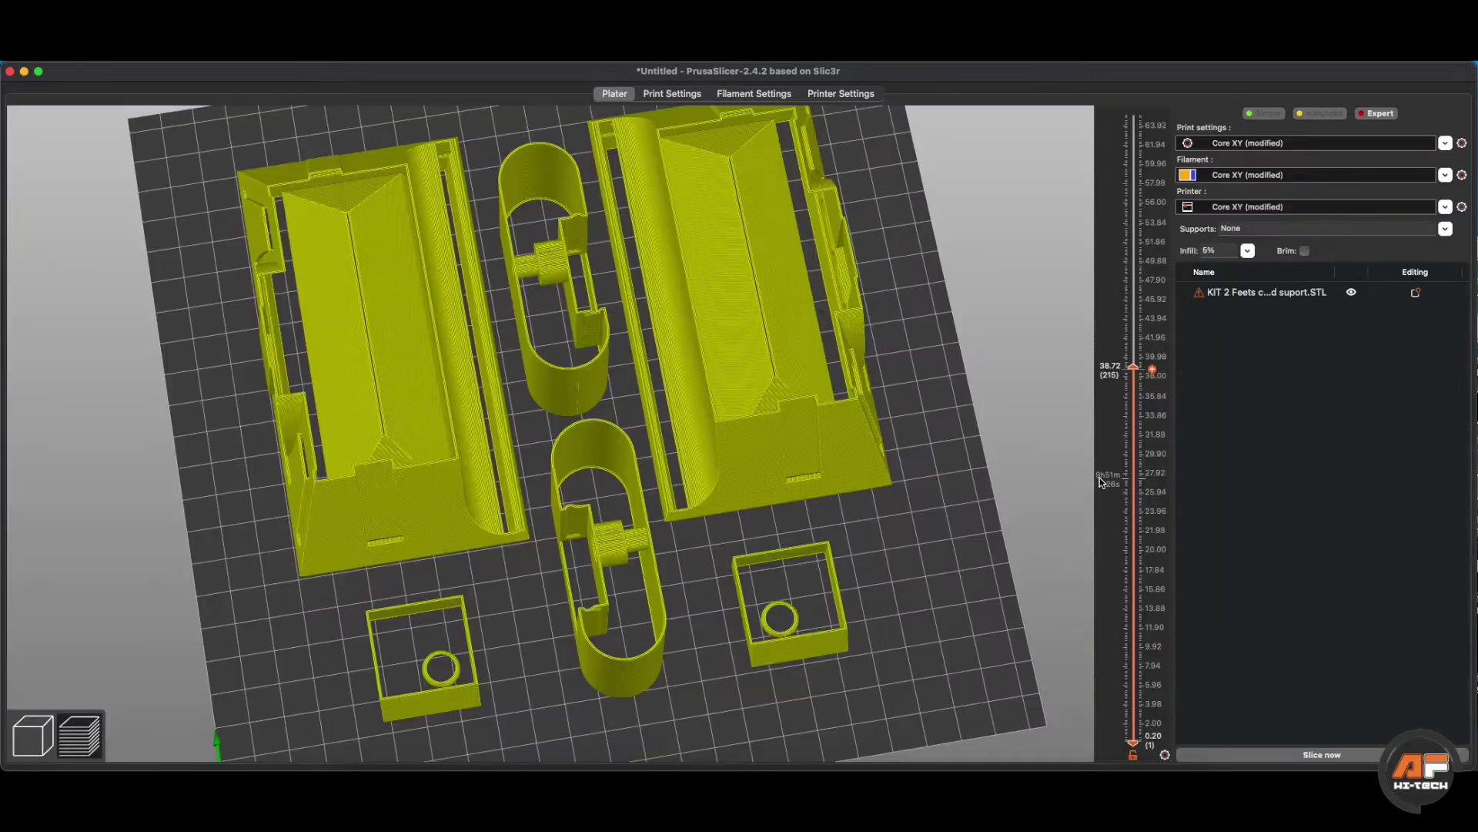
{"action": "left_click", "coordinate": [1368, 753]}
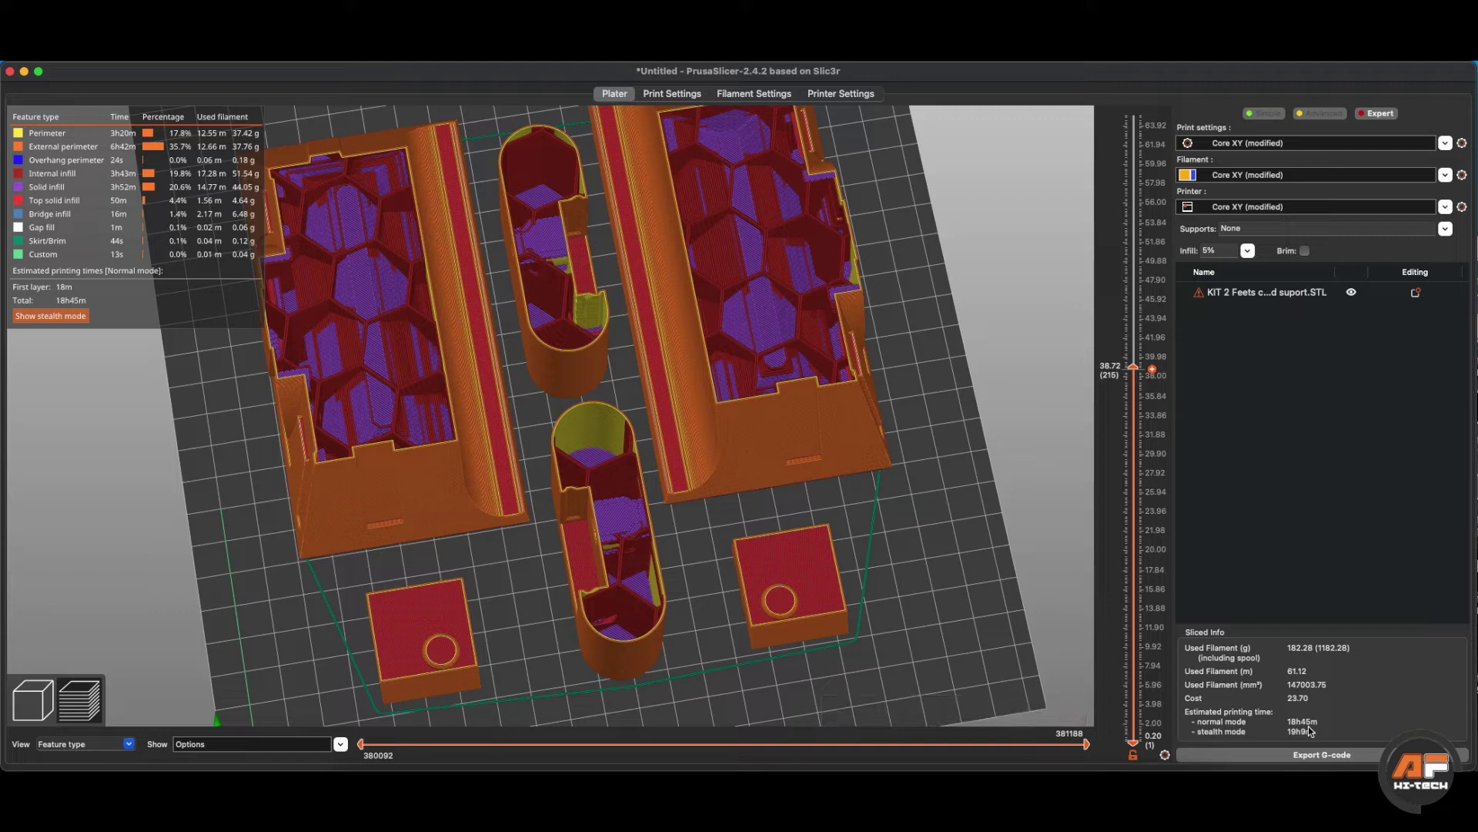
Step: Set the infill and solid infill extrusion widths to 0.4 mm and re-slice the plate
{"action": "left_click", "coordinate": [677, 93]}
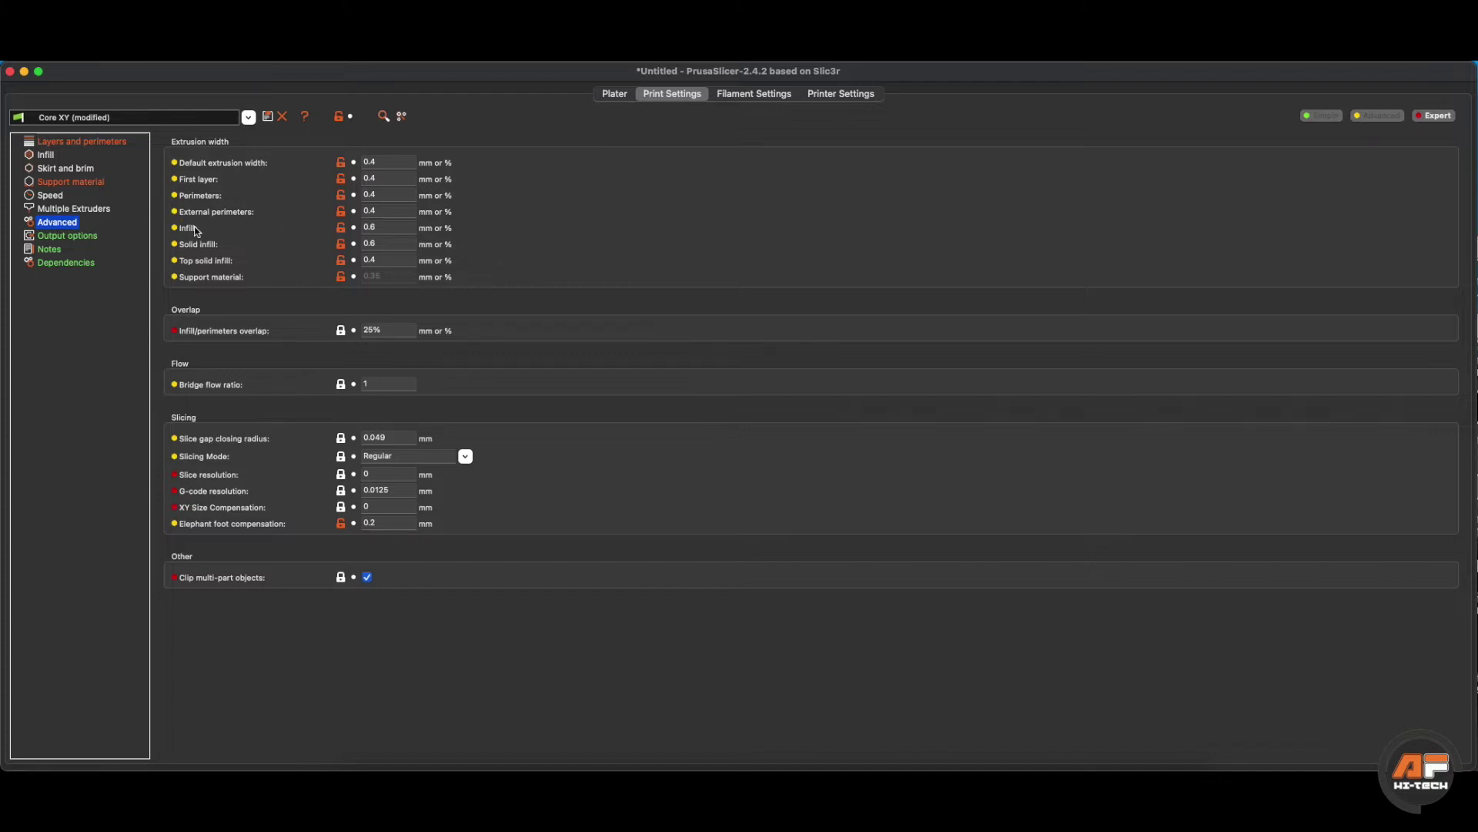
{"action": "left_click", "coordinate": [385, 227]}
{"action": "left_click", "coordinate": [380, 243]}
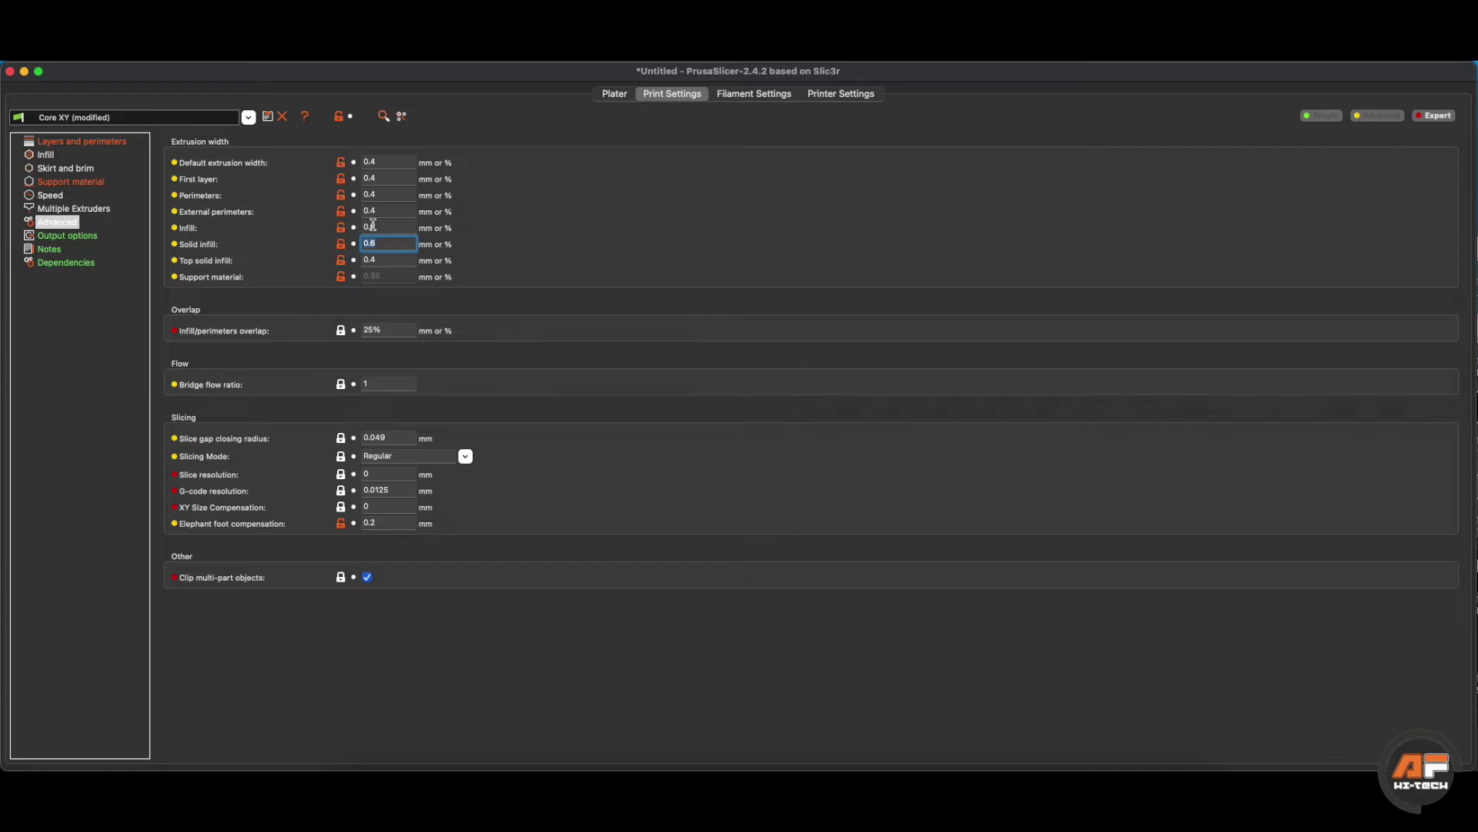
{"action": "left_click", "coordinate": [370, 227]}
{"action": "type", "text": "0.4"}
{"action": "left_click", "coordinate": [372, 244]}
{"action": "type", "text": "0.4"}
{"action": "left_click", "coordinate": [608, 97]}
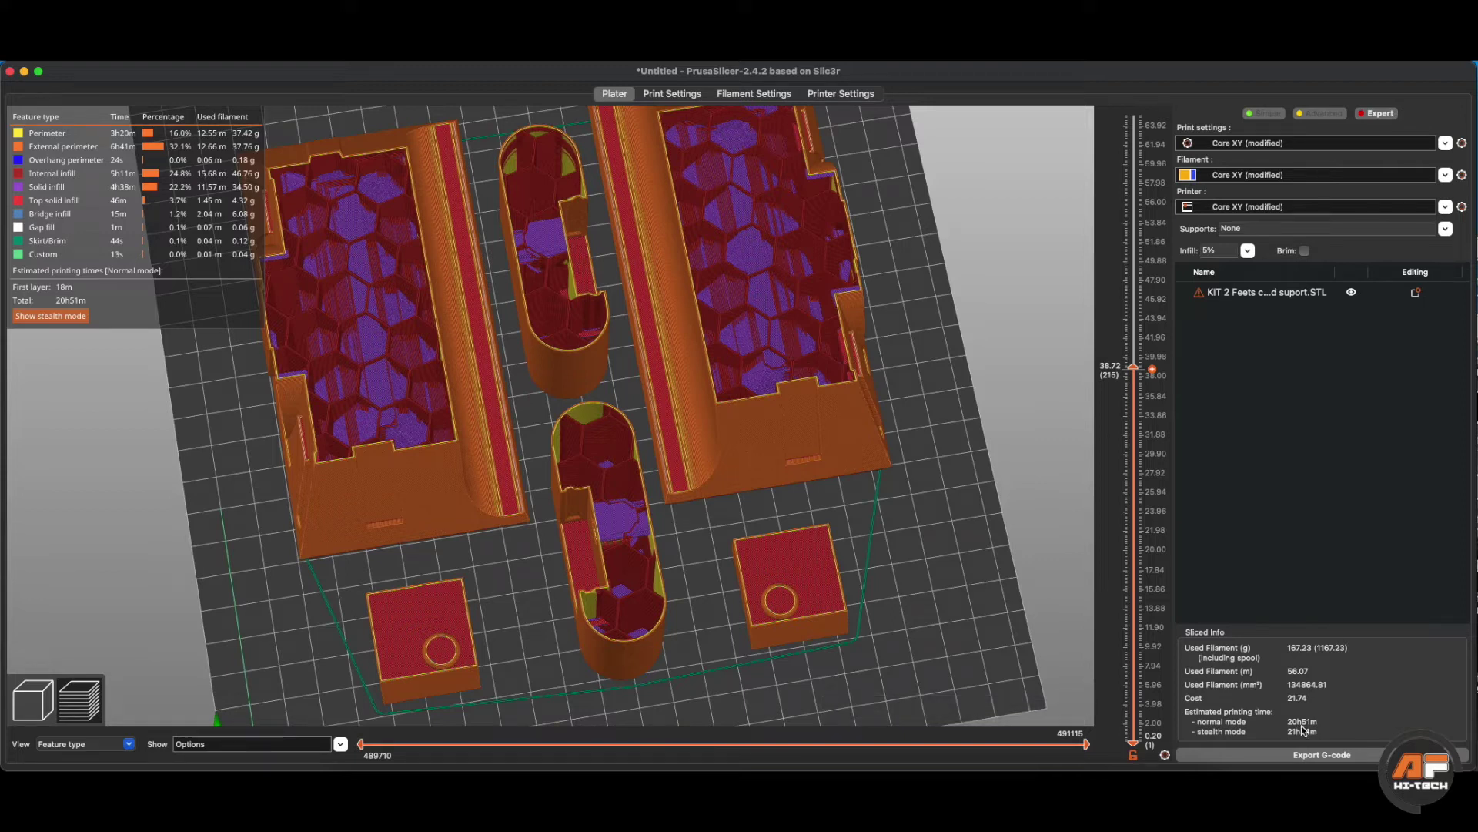
Step: Set the infill and solid infill extrusion widths to 0.6 mm in the print settings
{"action": "left_click", "coordinate": [667, 94]}
{"action": "left_click", "coordinate": [373, 227]}
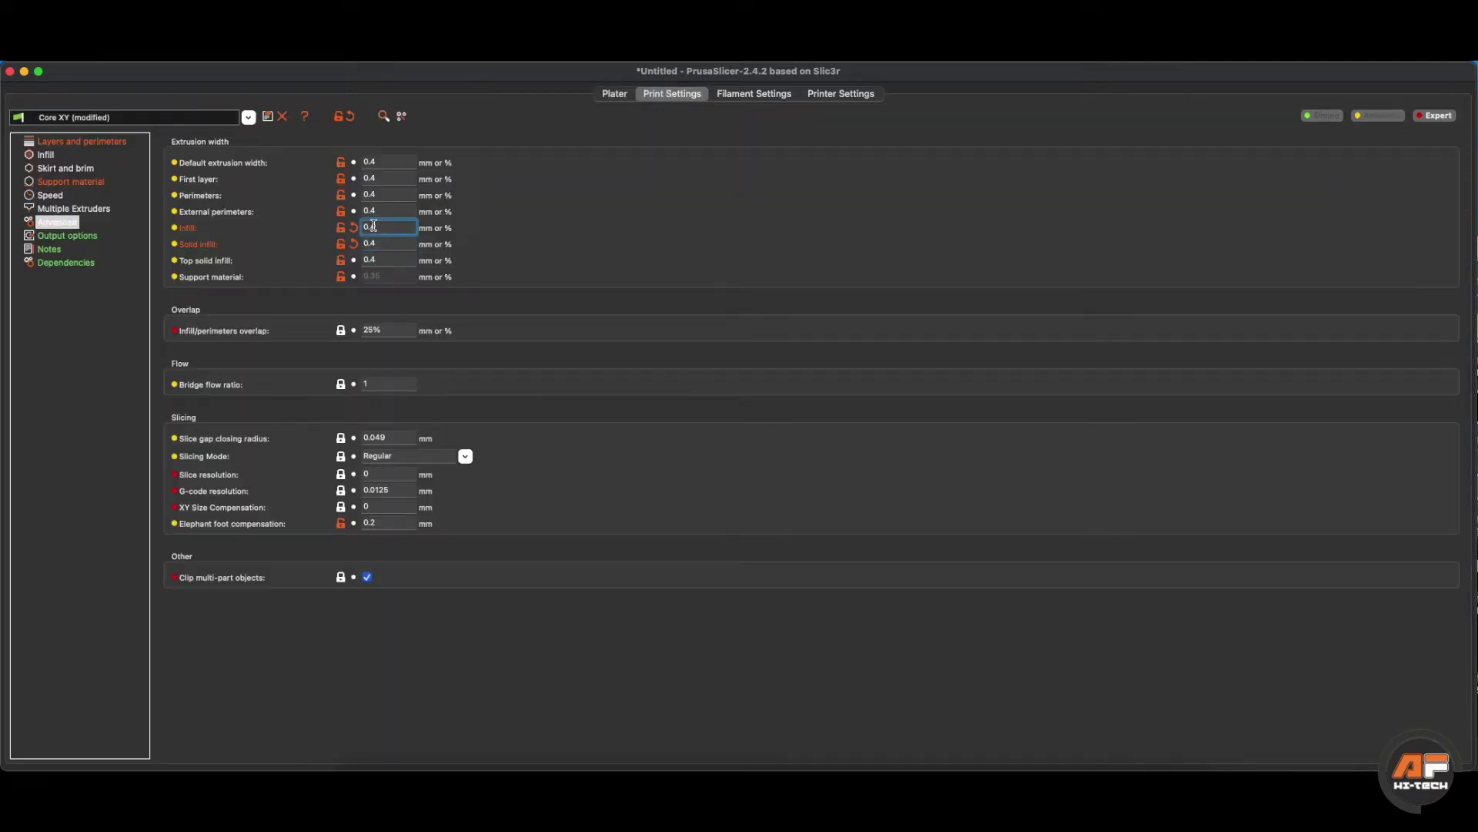
{"action": "key", "text": "BackSpace"}
{"action": "type", "text": "6"}
{"action": "left_click", "coordinate": [372, 244]}
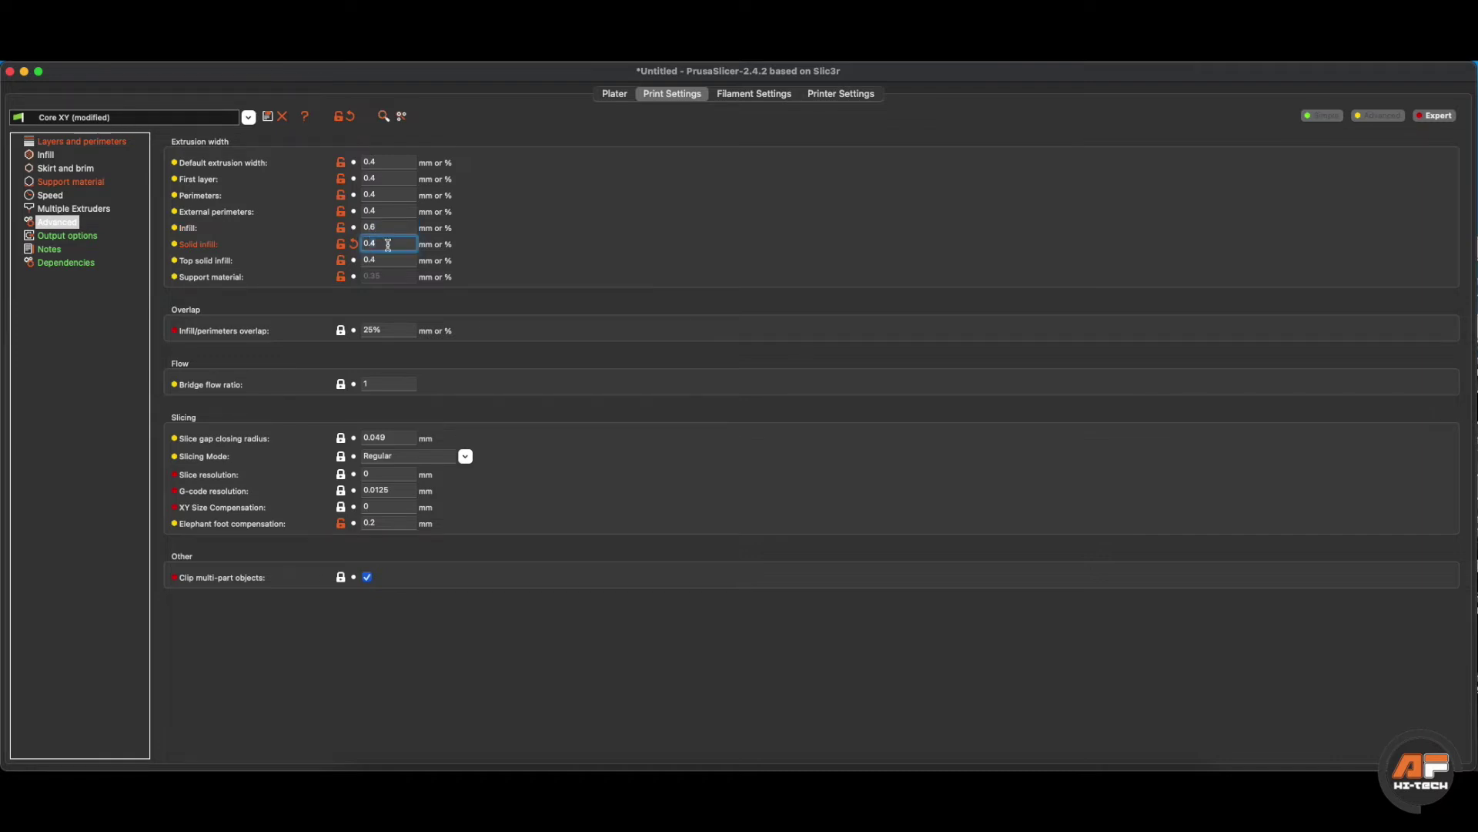
{"action": "key", "text": "BackSpace"}
{"action": "type", "text": "6"}
{"action": "left_click", "coordinate": [385, 228]}
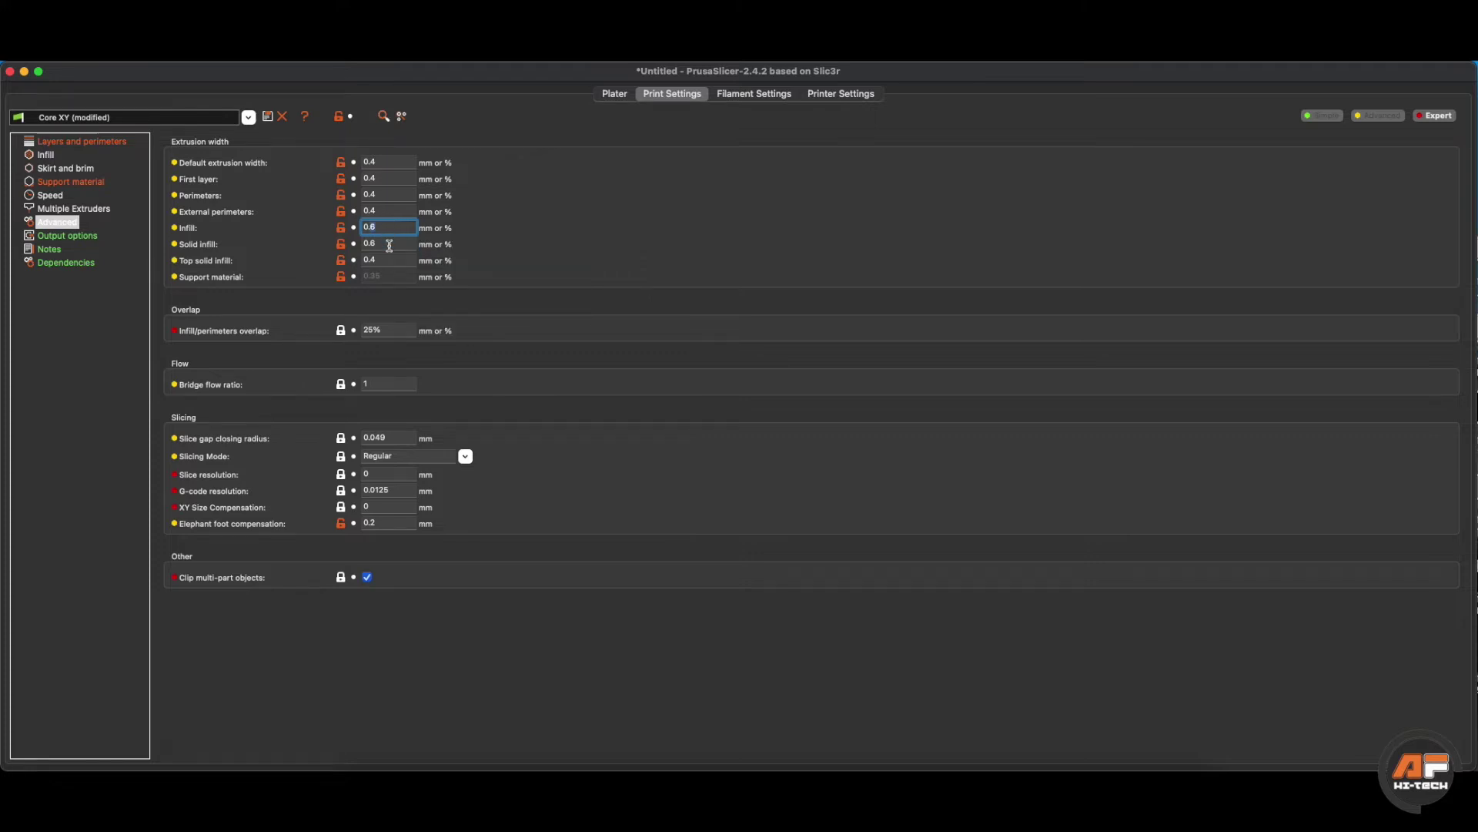
Step: Change the top solid infill extrusion width and re-slice the plate to inspect the honeycomb infill up close
{"action": "mouse_move", "coordinate": [390, 245]}
{"action": "left_click", "coordinate": [383, 244]}
{"action": "left_click", "coordinate": [384, 229]}
{"action": "left_click", "coordinate": [381, 260]}
{"action": "left_click", "coordinate": [614, 94]}
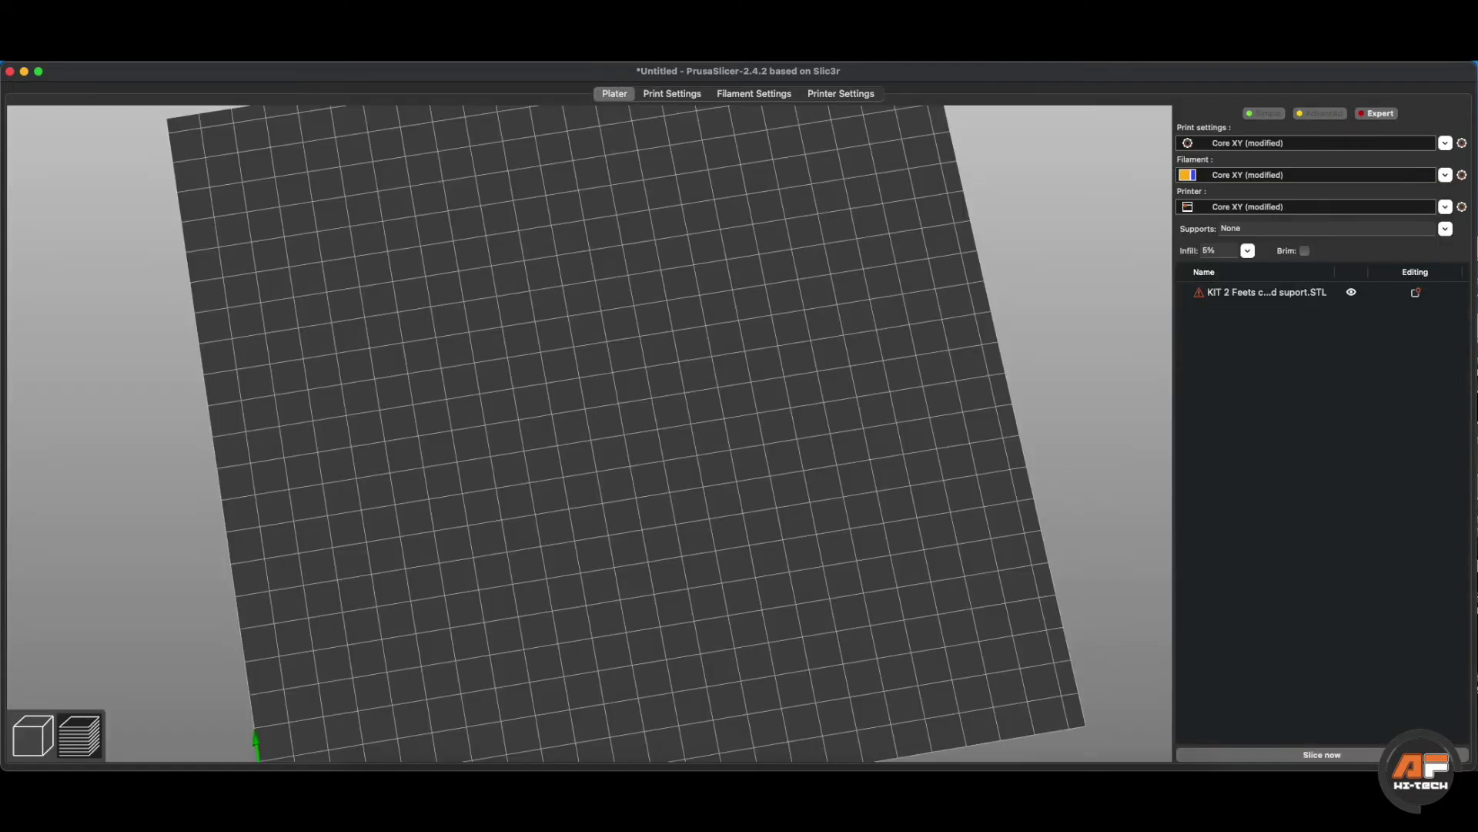
{"action": "left_click", "coordinate": [1352, 760]}
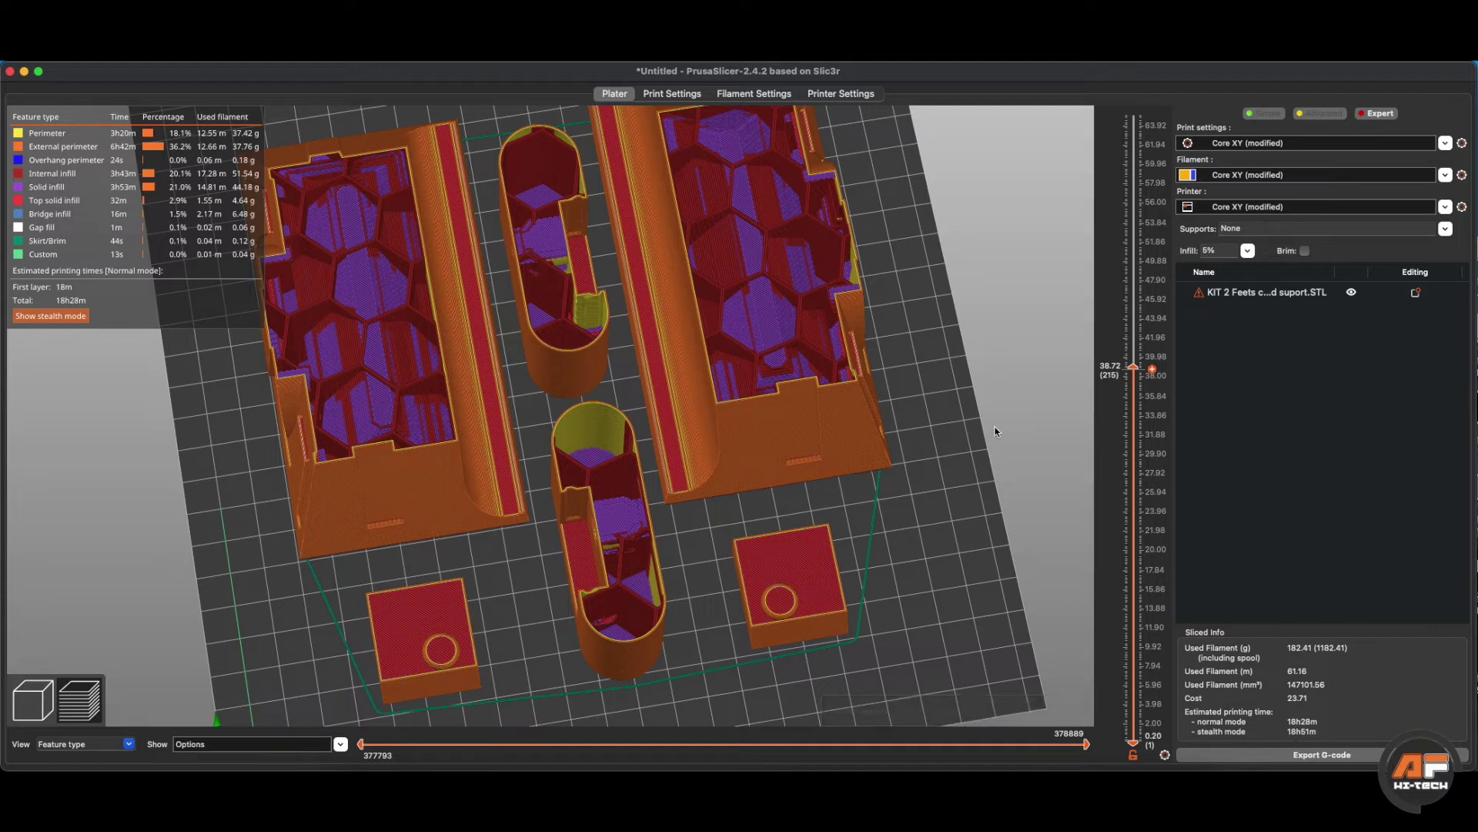
{"action": "scroll", "coordinate": [844, 413], "scroll_direction": "up", "scroll_amount": 10}
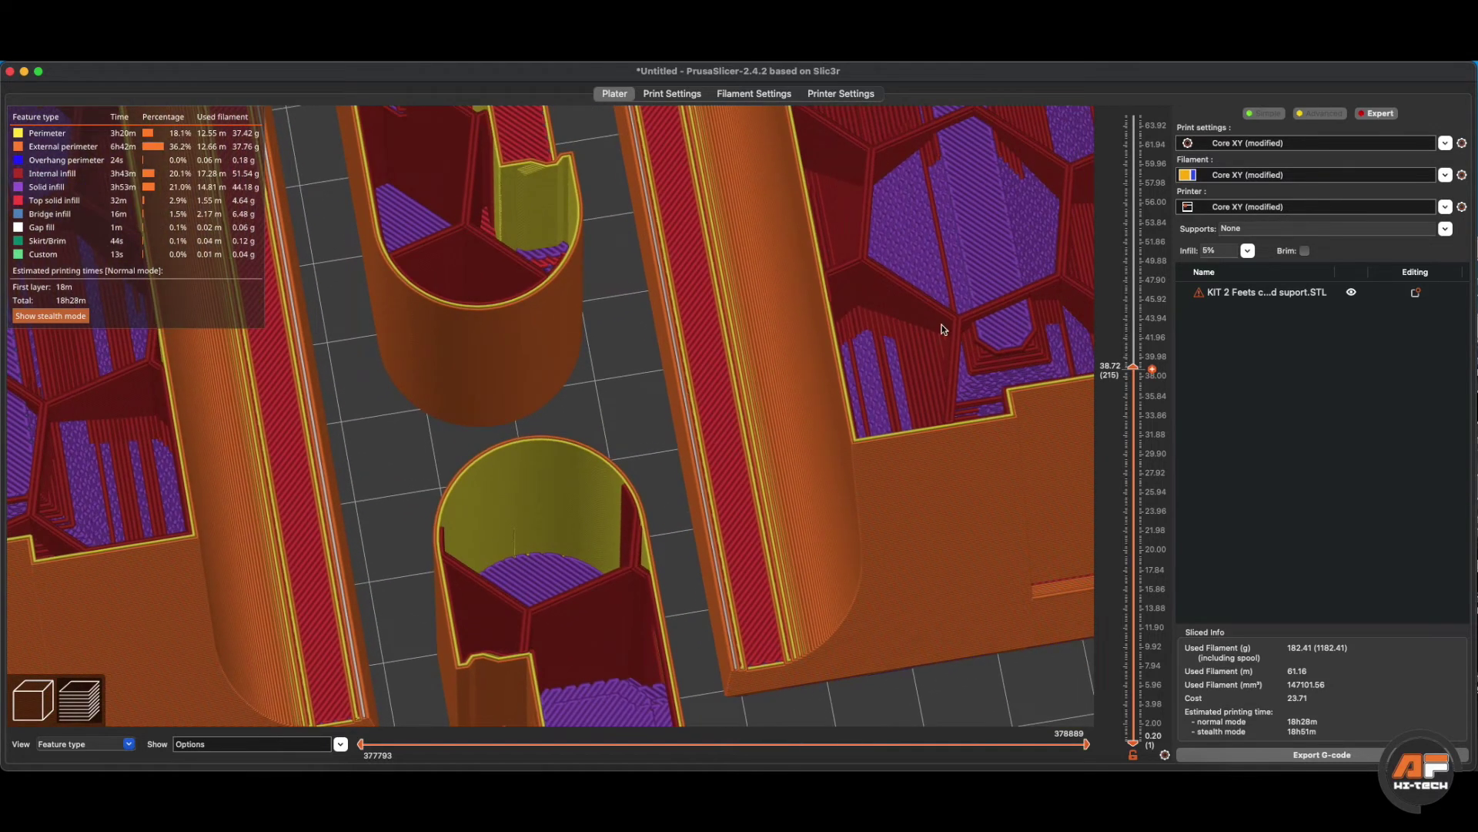
{"action": "right_click_drag", "start_coordinate": [1014, 265], "coordinate": [713, 356]}
{"action": "scroll", "coordinate": [713, 352], "scroll_direction": "up", "scroll_amount": 5}
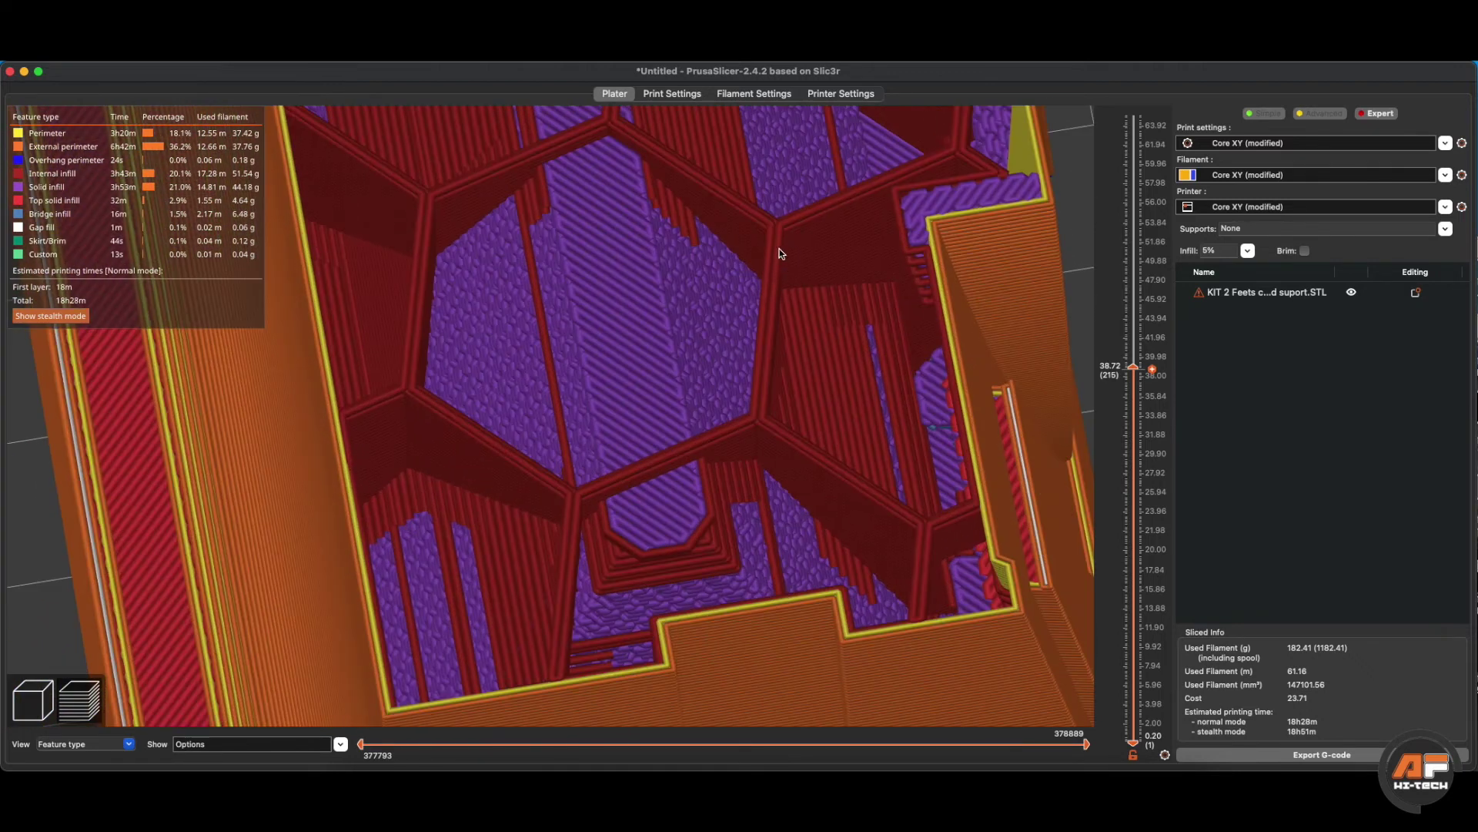
Step: Set the top solid infill, infill and solid infill extrusion widths to 0.4 mm and re-slice the plate
{"action": "left_click", "coordinate": [674, 96]}
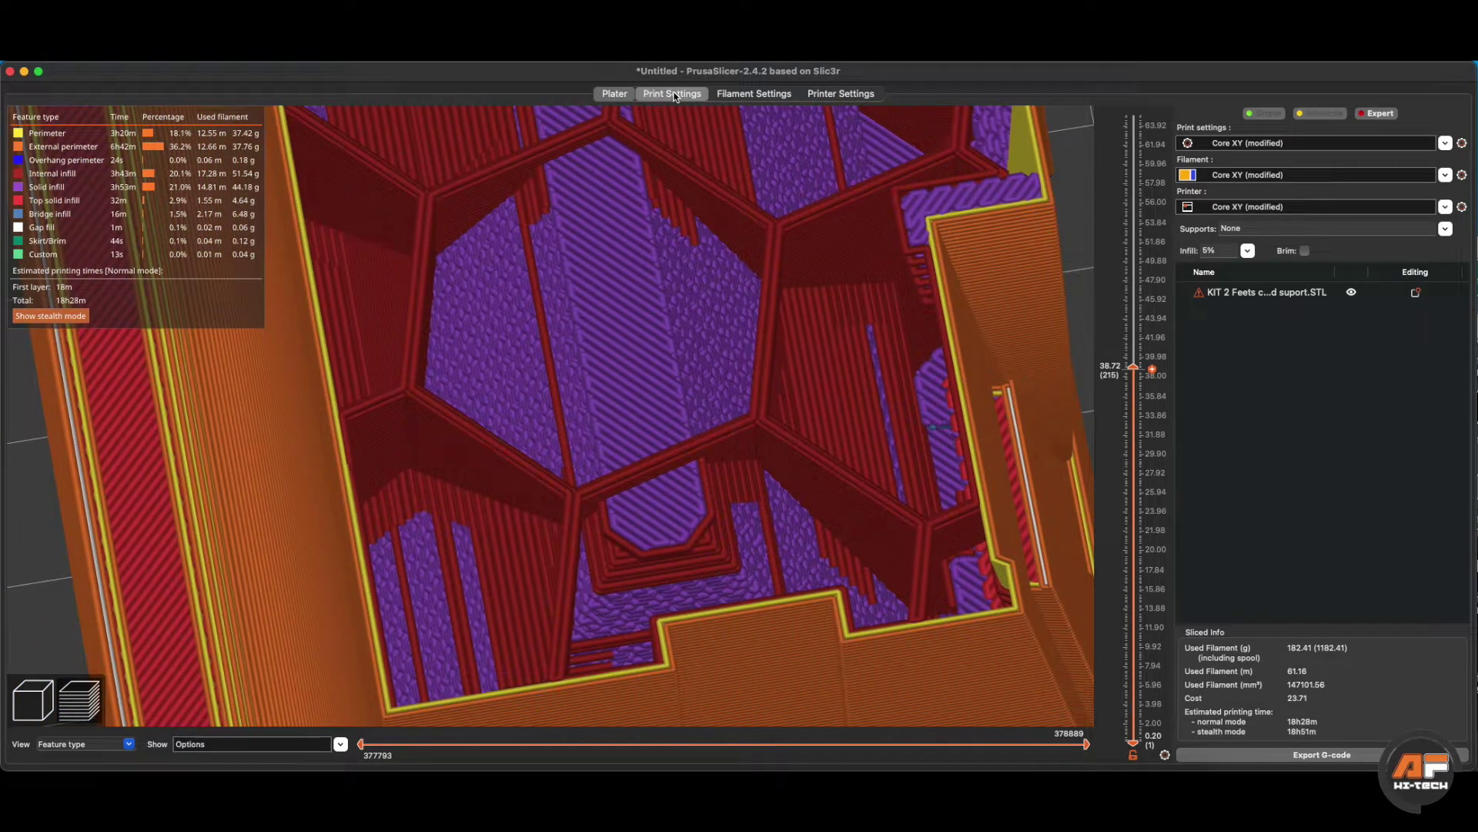
{"action": "left_click", "coordinate": [389, 263]}
{"action": "key", "text": "BackSpace"}
{"action": "type", "text": "4"}
{"action": "left_click", "coordinate": [379, 228]}
{"action": "key", "text": "BackSpace"}
{"action": "type", "text": "4"}
{"action": "left_click", "coordinate": [386, 241]}
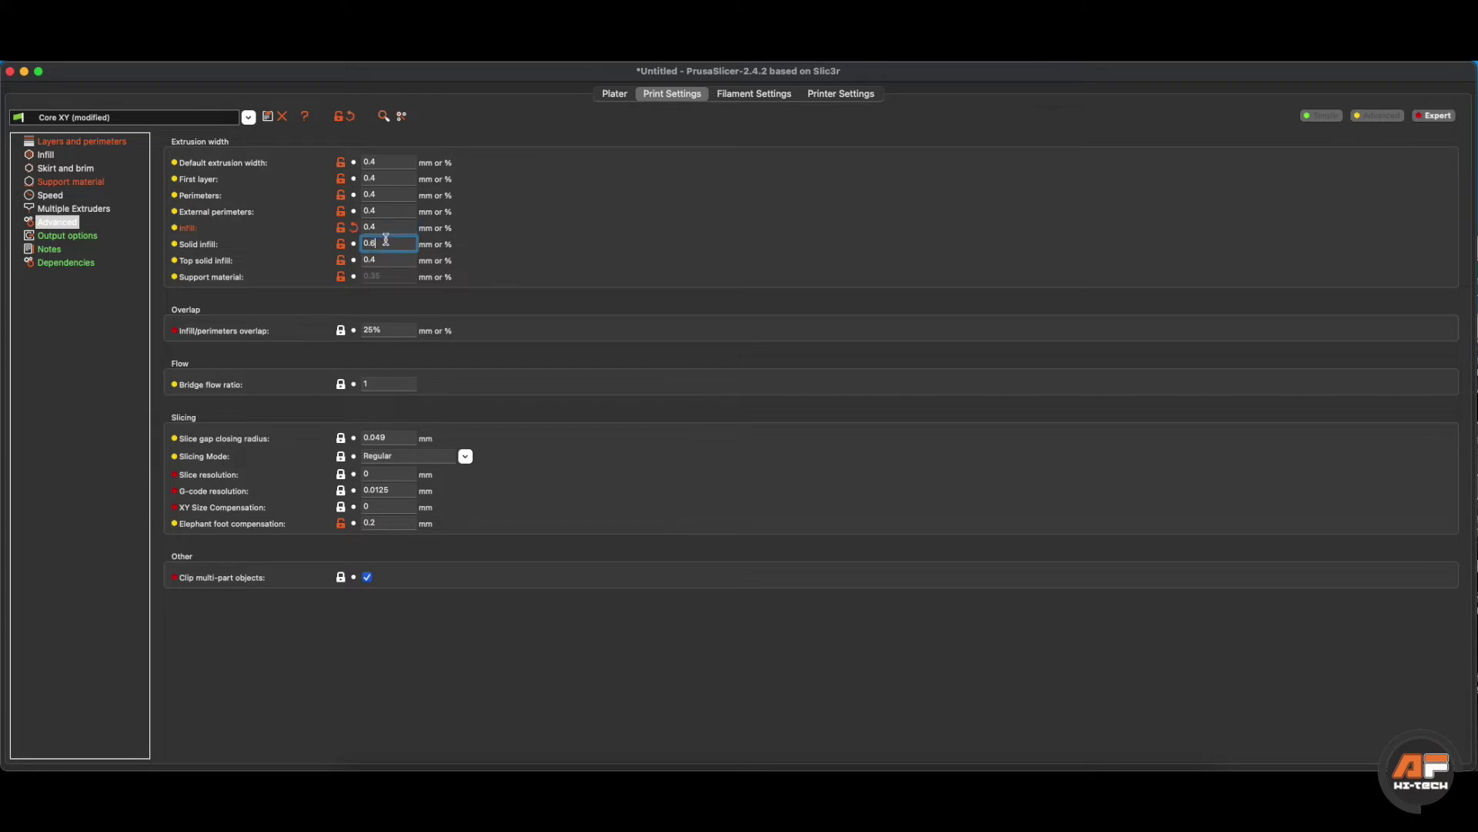
{"action": "key", "text": "BackSpace"}
{"action": "type", "text": "4"}
{"action": "left_click", "coordinate": [614, 94]}
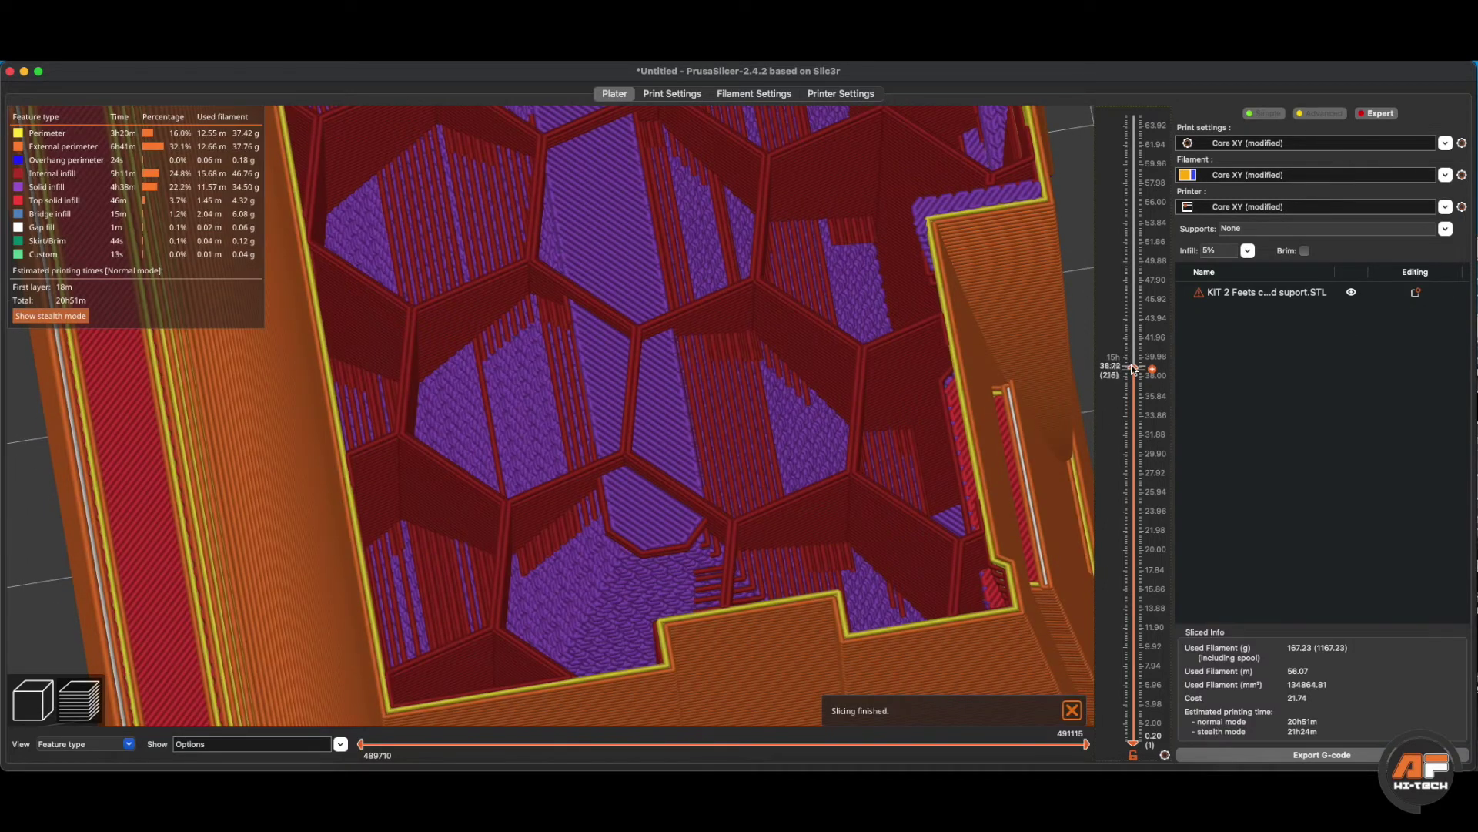
Step: Examine the honeycomb infill lines at different layer heights in the sliced preview and check the perimeters setting
{"action": "left_click_drag", "start_coordinate": [1132, 367], "coordinate": [1132, 313]}
{"action": "left_click_drag", "start_coordinate": [925, 538], "coordinate": [937, 465]}
{"action": "left_click", "coordinate": [667, 93]}
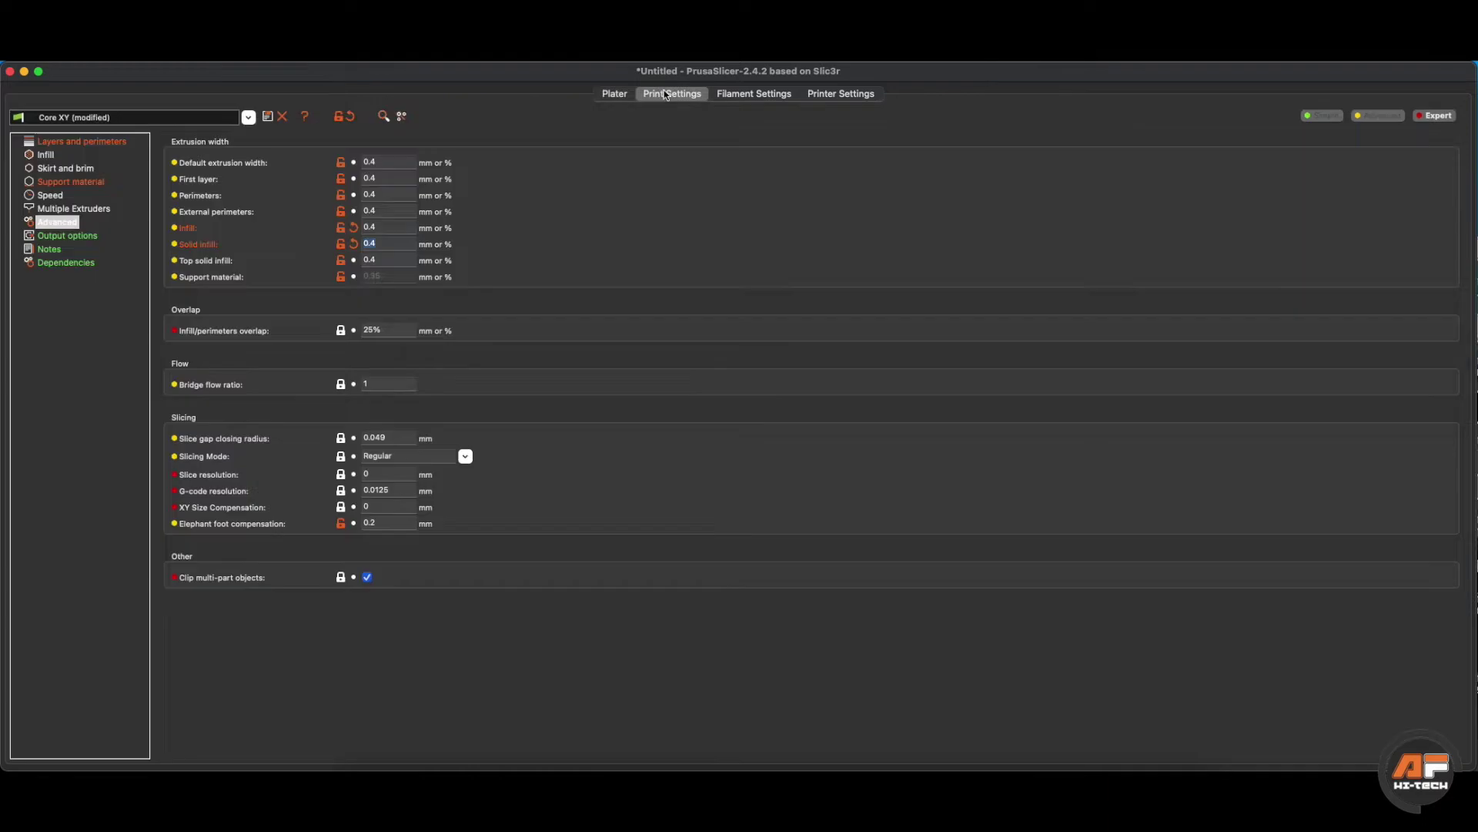
{"action": "left_click", "coordinate": [54, 142]}
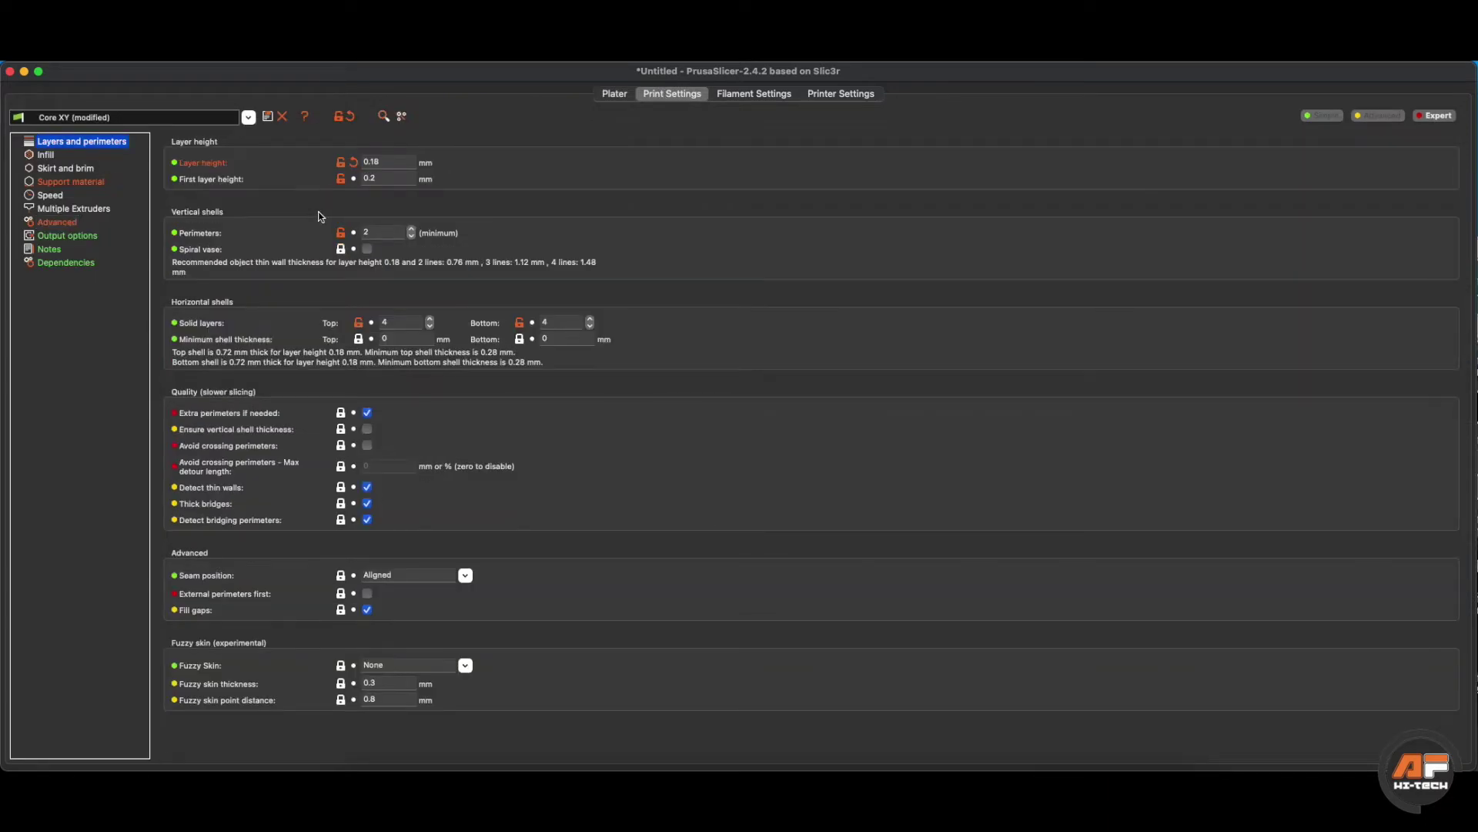
{"action": "left_click", "coordinate": [374, 231]}
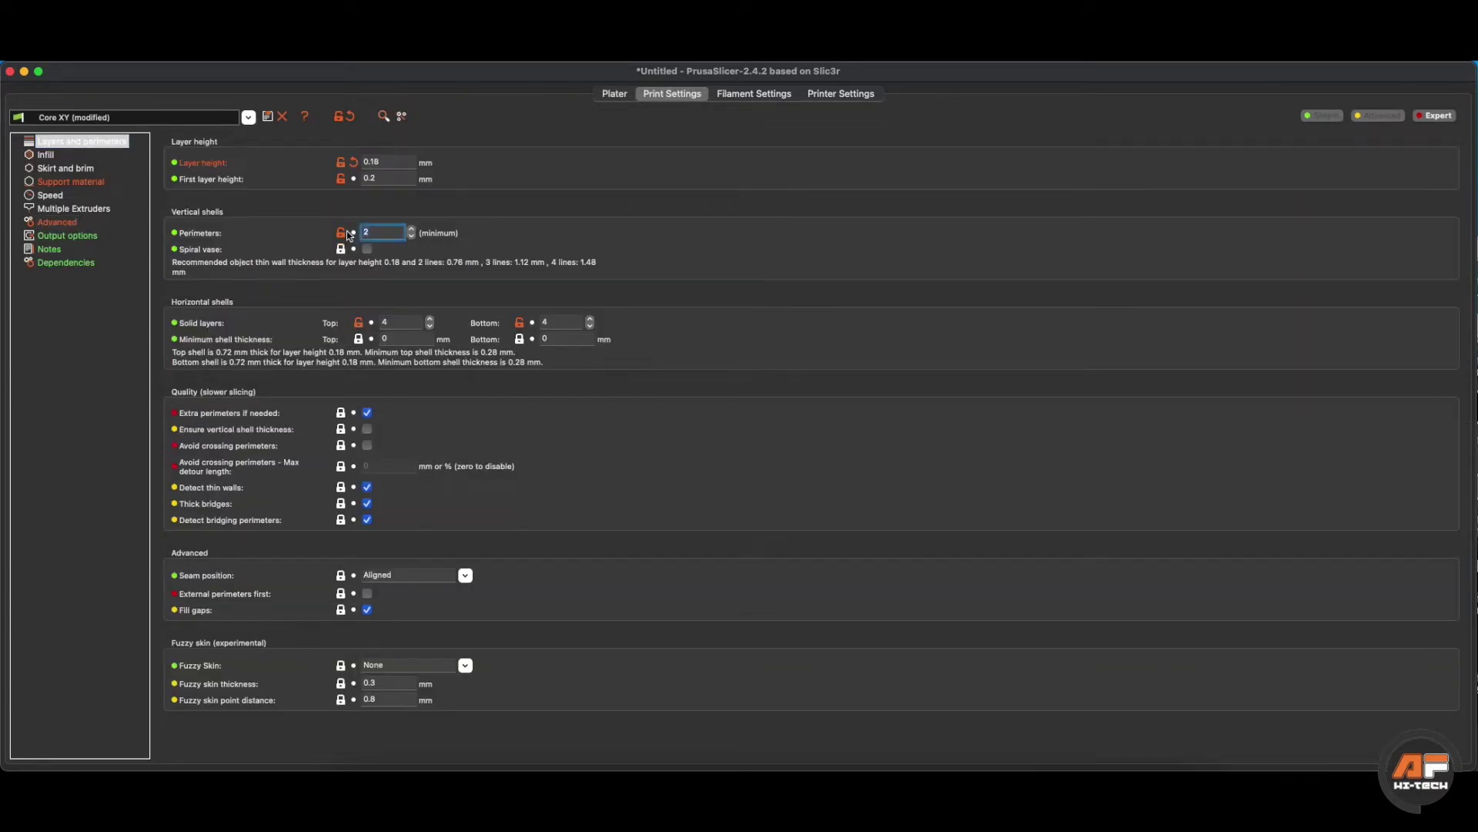
{"action": "left_click", "coordinate": [57, 222]}
{"action": "left_click", "coordinate": [616, 94]}
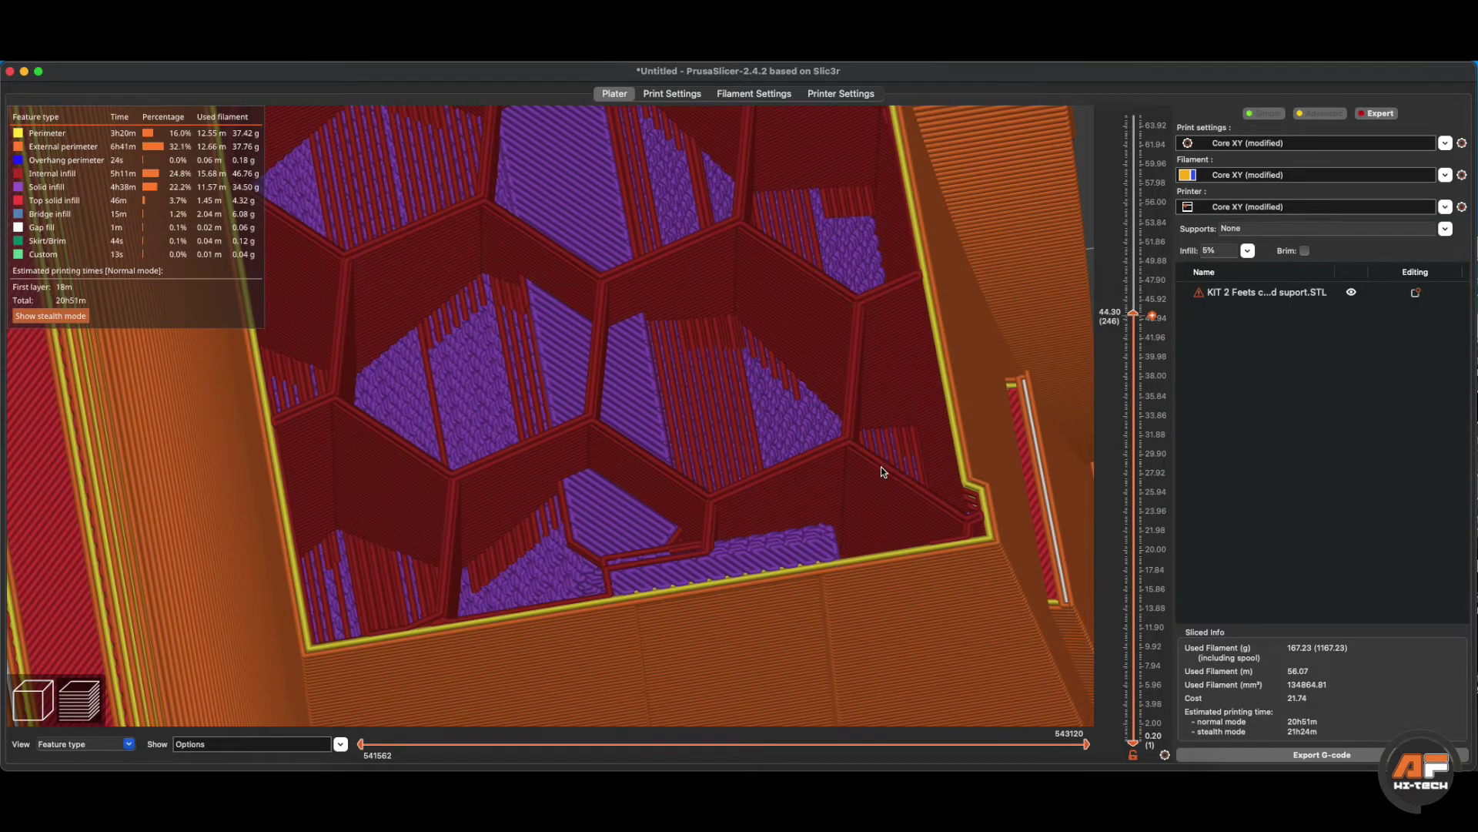
{"action": "scroll", "coordinate": [878, 465], "scroll_direction": "up", "scroll_amount": 1}
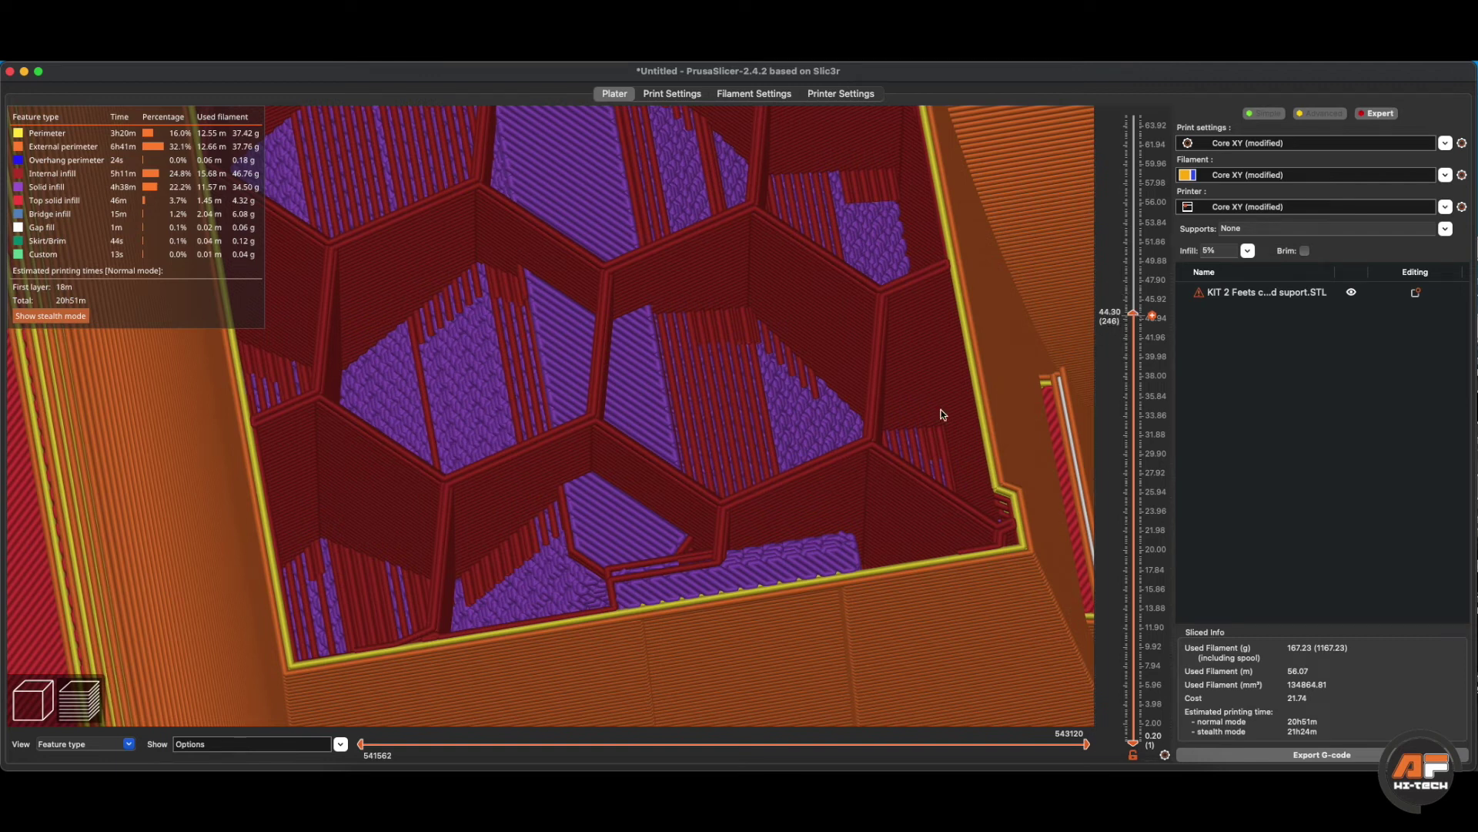
{"action": "scroll", "coordinate": [940, 416], "scroll_direction": "up", "scroll_amount": 2}
{"action": "scroll", "coordinate": [649, 435], "scroll_direction": "up", "scroll_amount": 2}
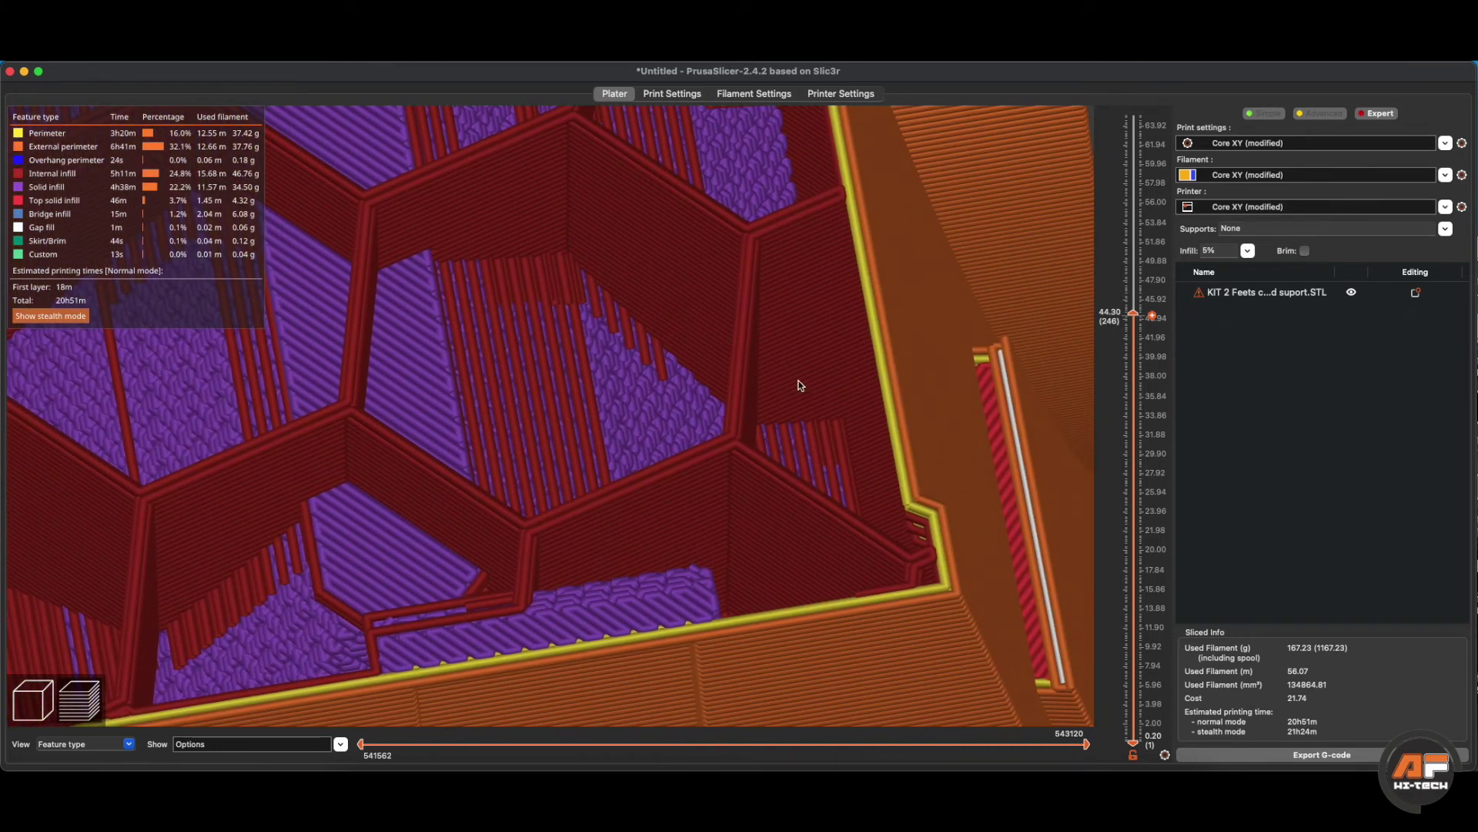
{"action": "left_click_drag", "start_coordinate": [1132, 315], "coordinate": [1121, 383]}
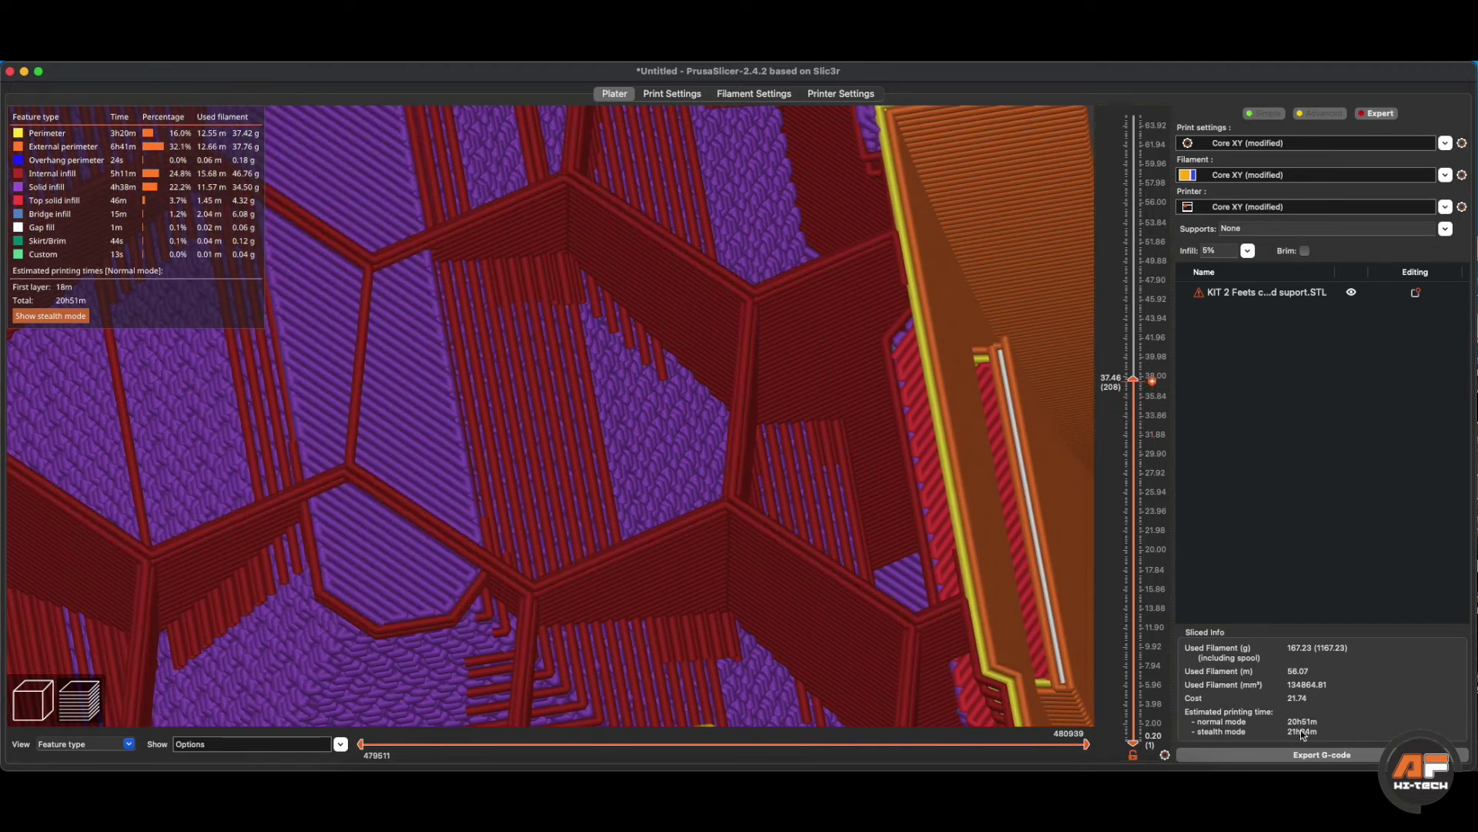
Step: Set the infill and solid infill extrusion widths to 0.6 mm and slice the plate again
{"action": "left_click", "coordinate": [668, 96]}
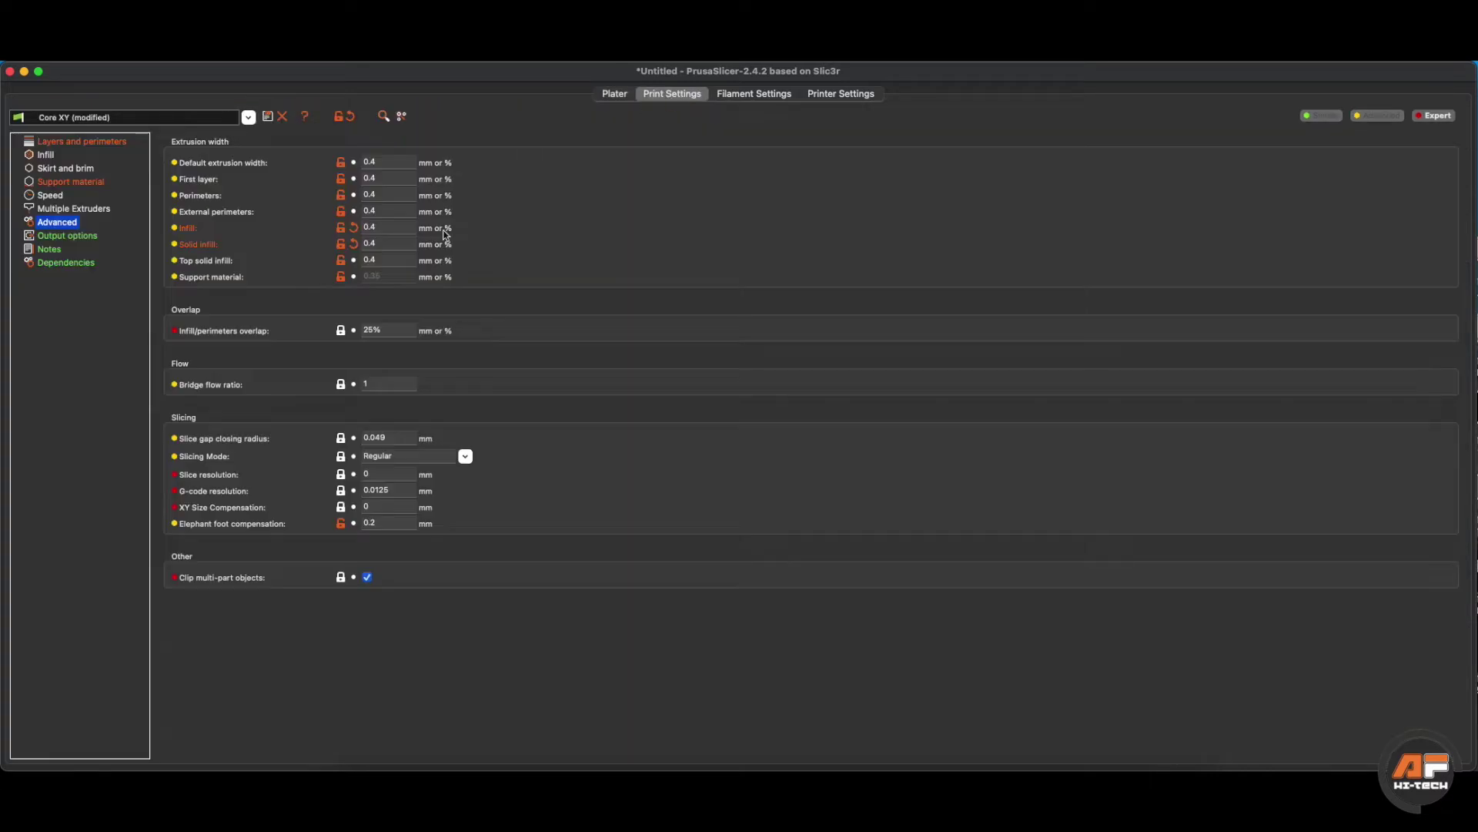
{"action": "double_click", "coordinate": [377, 230]}
{"action": "type", "text": "0.6"}
{"action": "left_click", "coordinate": [371, 243]}
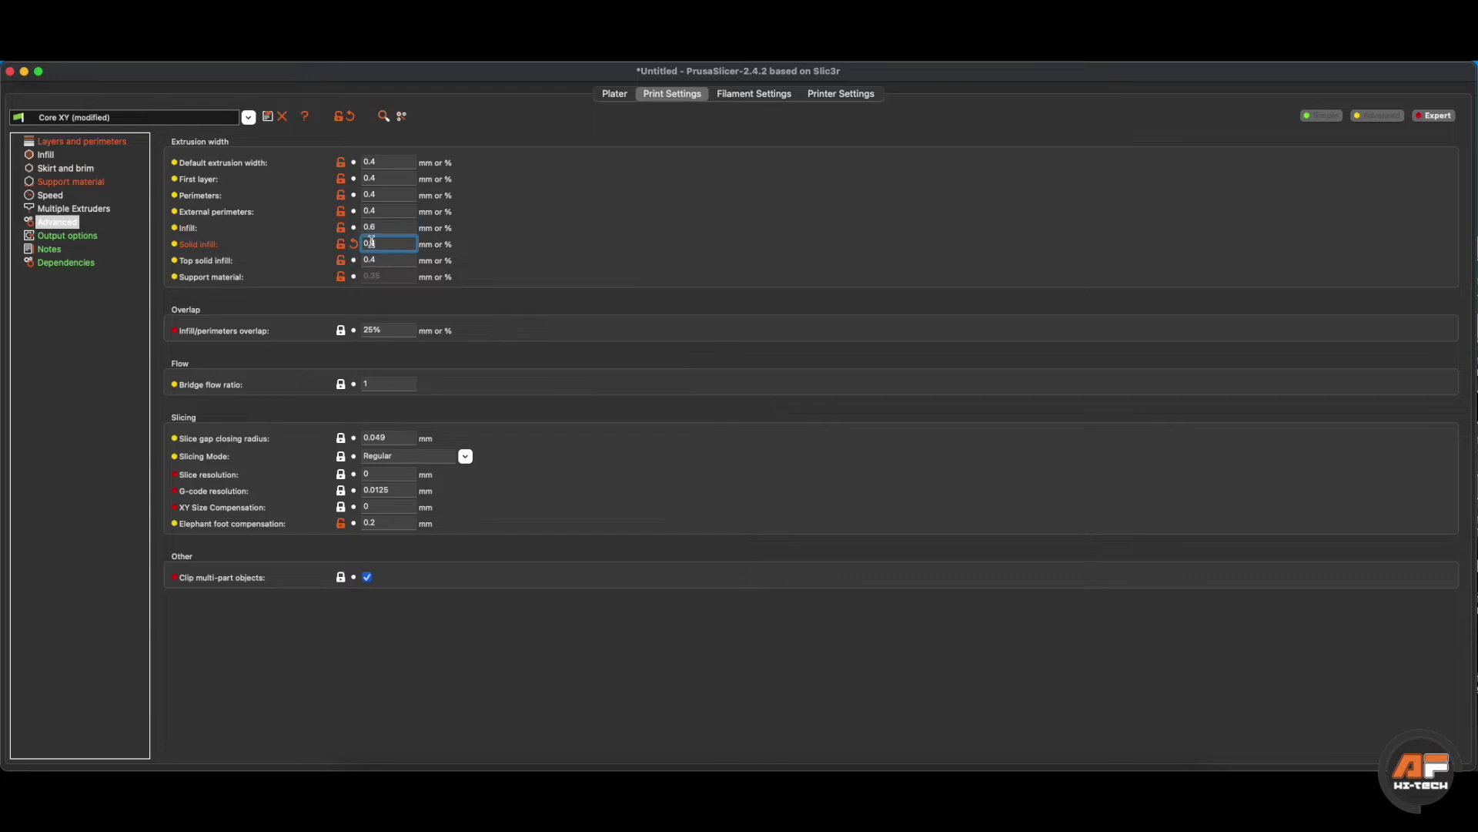
{"action": "left_click", "coordinate": [607, 97]}
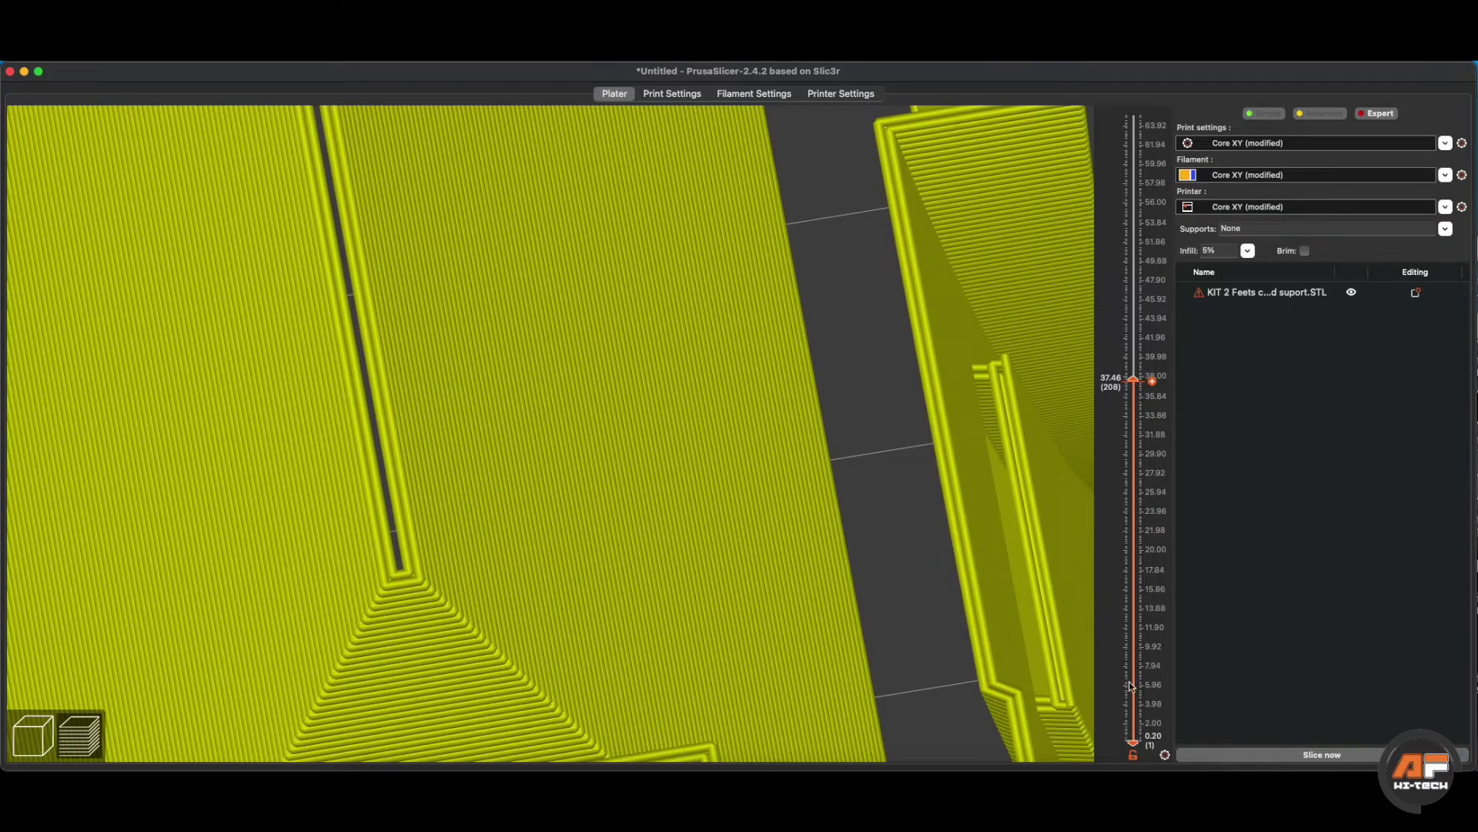
{"action": "left_click", "coordinate": [1283, 757]}
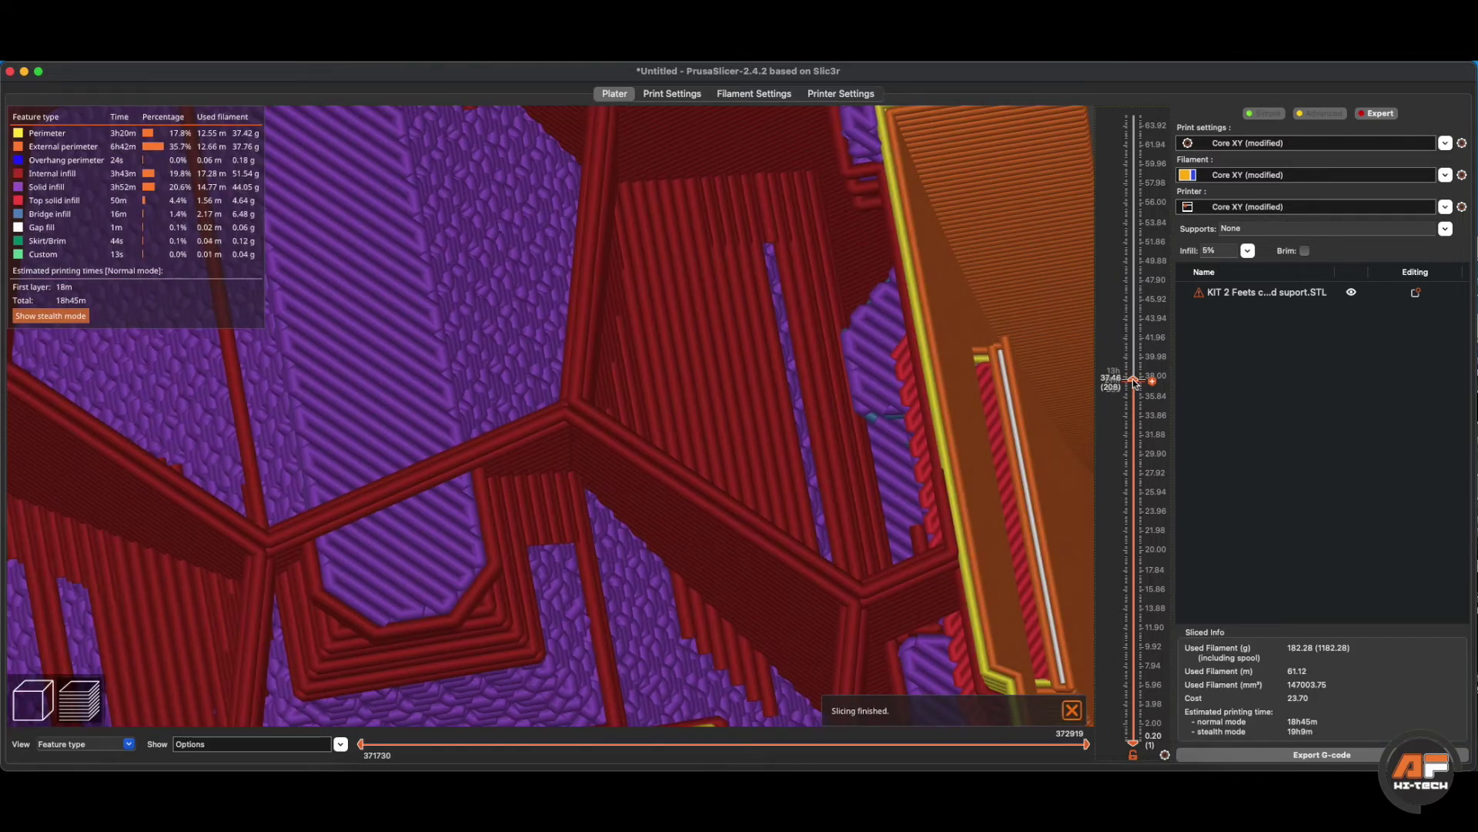
Step: Examine the sliced parts at several layer heights, up to the full 65.00 mm height of the print
{"action": "mouse_move", "coordinate": [1133, 380]}
{"action": "left_mouse_down"}
{"action": "mouse_move", "coordinate": [1133, 467]}
{"action": "mouse_move", "coordinate": [1134, 404]}
{"action": "left_mouse_up"}
{"action": "mouse_move", "coordinate": [1138, 408]}
{"action": "left_mouse_down"}
{"action": "mouse_move", "coordinate": [1139, 391]}
{"action": "mouse_move", "coordinate": [1132, 420]}
{"action": "mouse_move", "coordinate": [1129, 381]}
{"action": "left_mouse_up"}
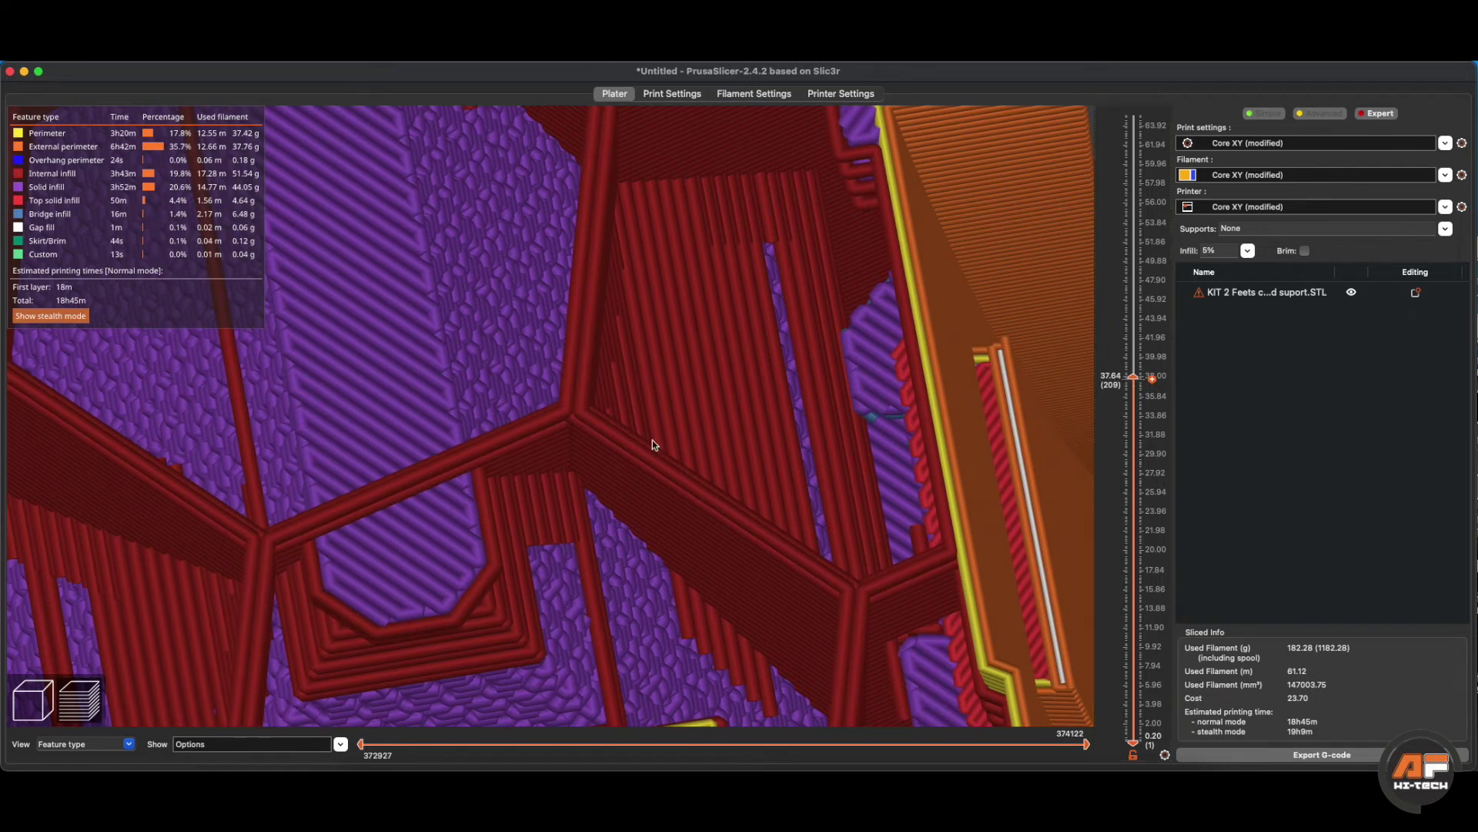
{"action": "scroll", "coordinate": [605, 518], "scroll_direction": "down", "scroll_amount": 5}
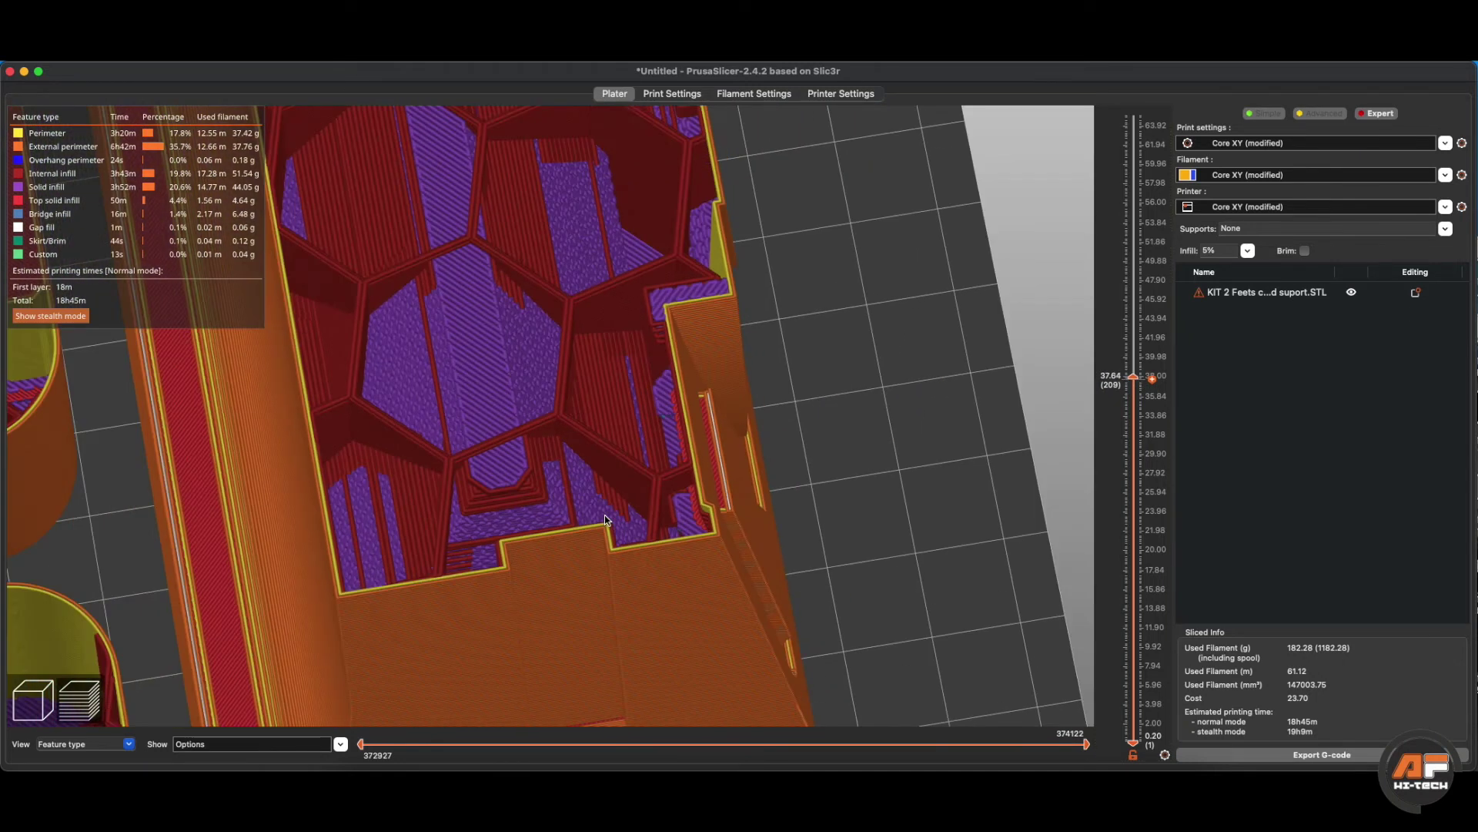
{"action": "scroll", "coordinate": [604, 519], "scroll_direction": "down", "scroll_amount": 2}
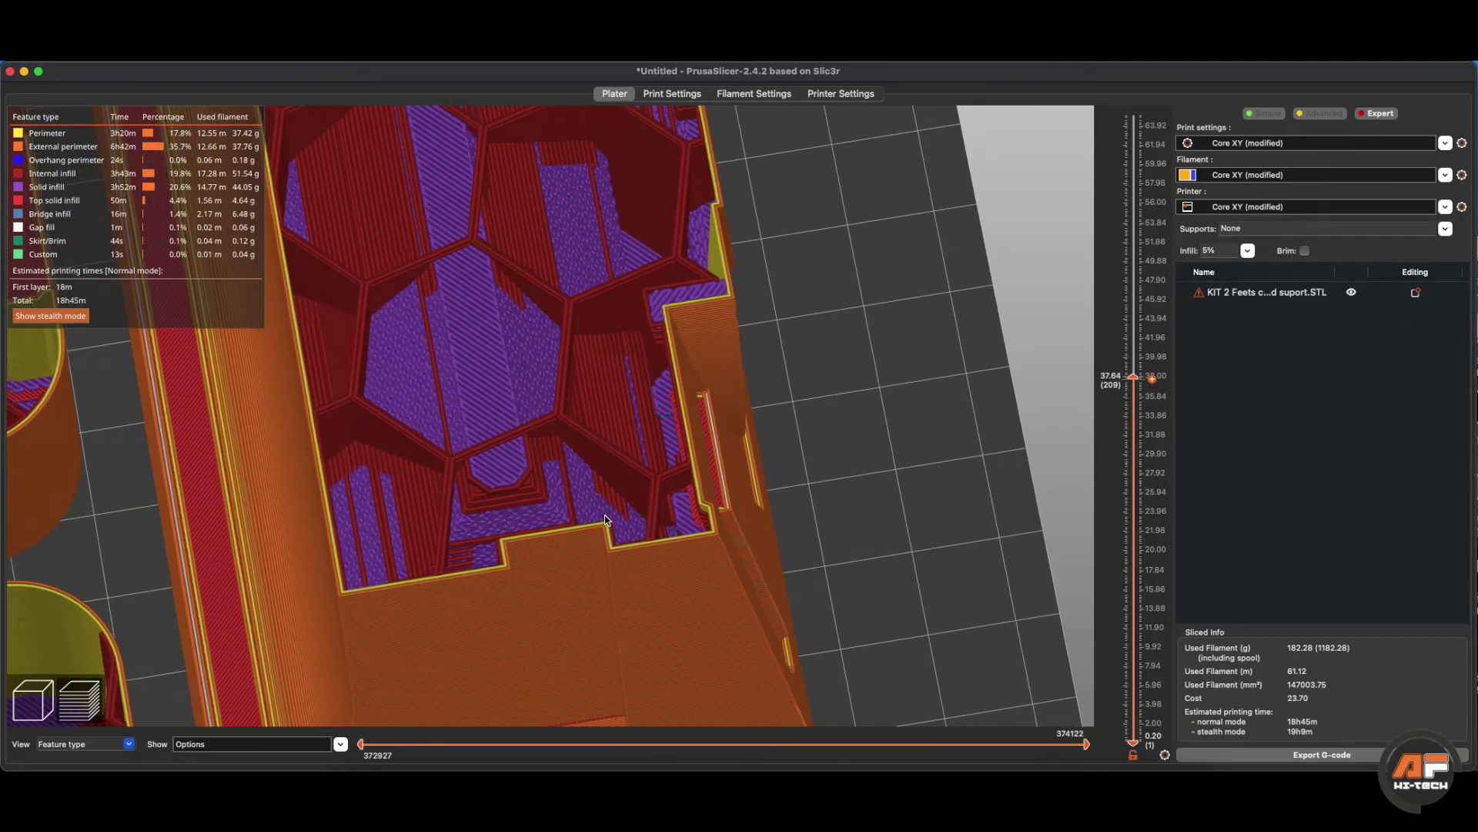
{"action": "left_click_drag", "start_coordinate": [1132, 376], "coordinate": [1133, 271]}
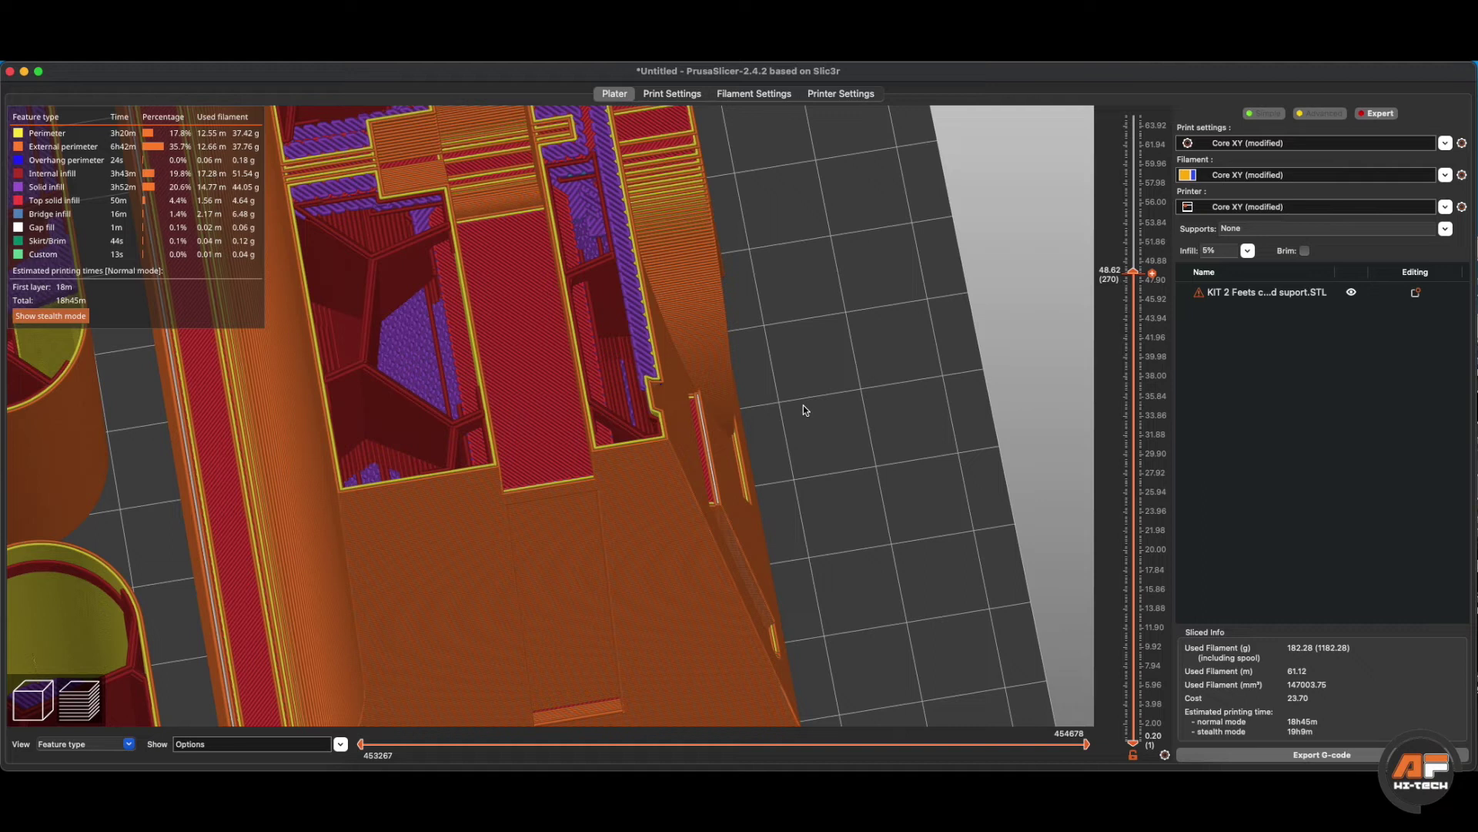
{"action": "left_click_drag", "start_coordinate": [1135, 274], "coordinate": [1133, 114]}
{"action": "scroll", "coordinate": [712, 497], "scroll_direction": "down", "scroll_amount": 5}
{"action": "scroll", "coordinate": [712, 497], "scroll_direction": "down", "scroll_amount": 3}
{"action": "left_click_drag", "start_coordinate": [653, 613], "coordinate": [742, 539]}
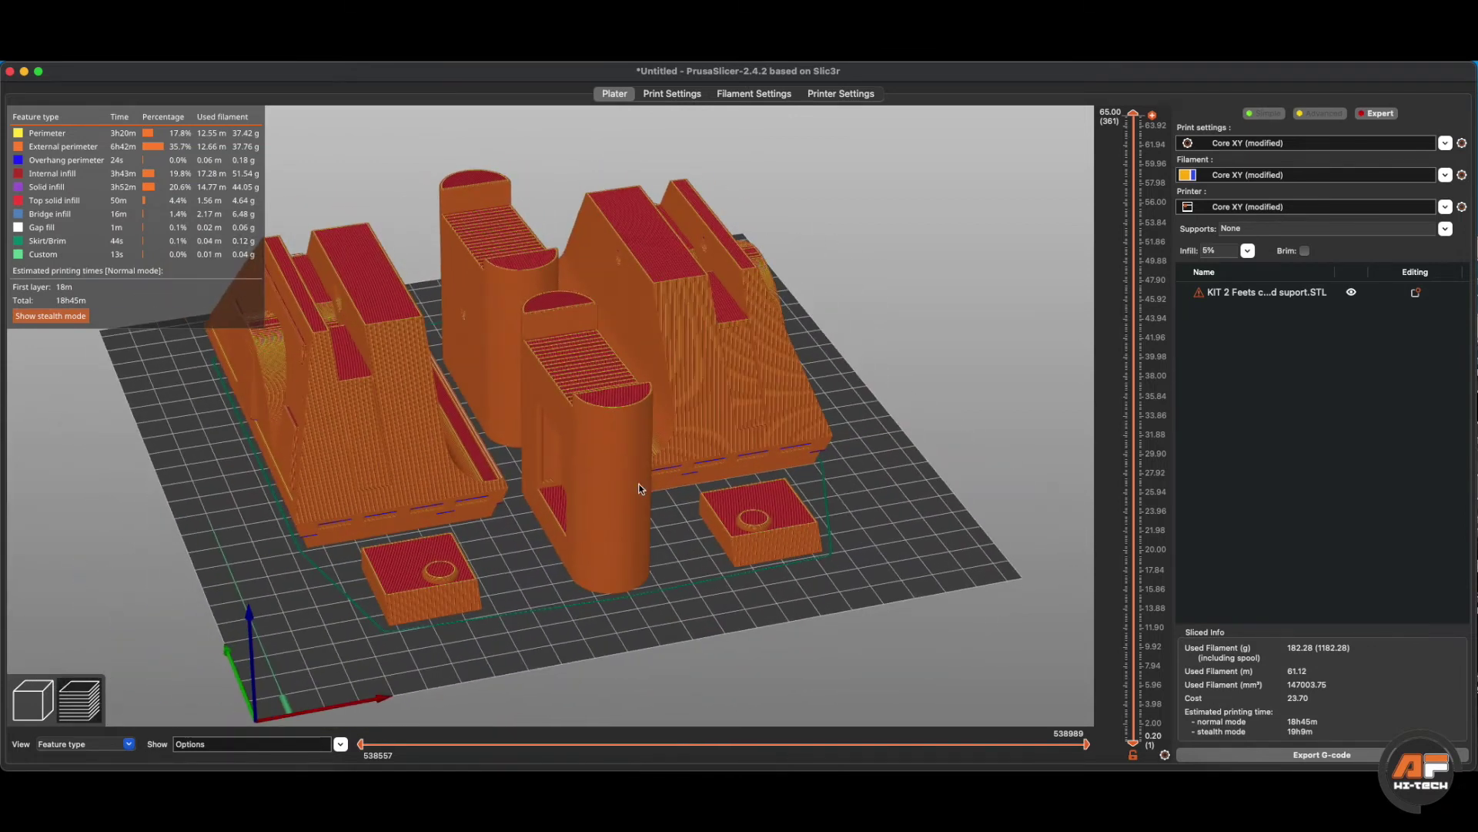
Step: Review the first layer height, perimeters, solid layers and infill settings, and examine the sliced infill from above
{"action": "left_click", "coordinate": [673, 93]}
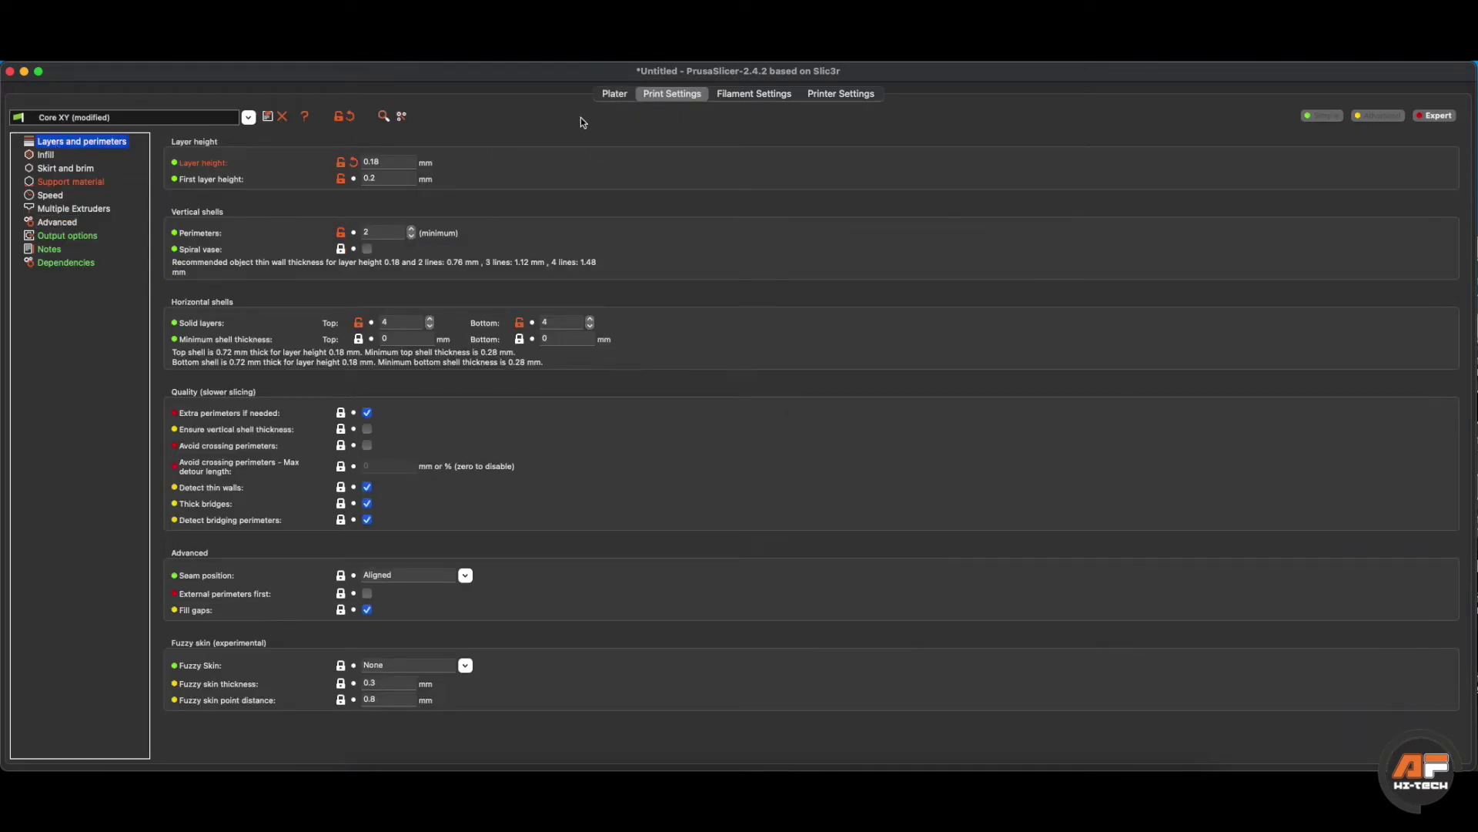
{"action": "left_click", "coordinate": [400, 178]}
{"action": "left_click", "coordinate": [383, 234]}
{"action": "left_click", "coordinate": [397, 323]}
{"action": "left_click", "coordinate": [542, 322]}
{"action": "left_click", "coordinate": [46, 154]}
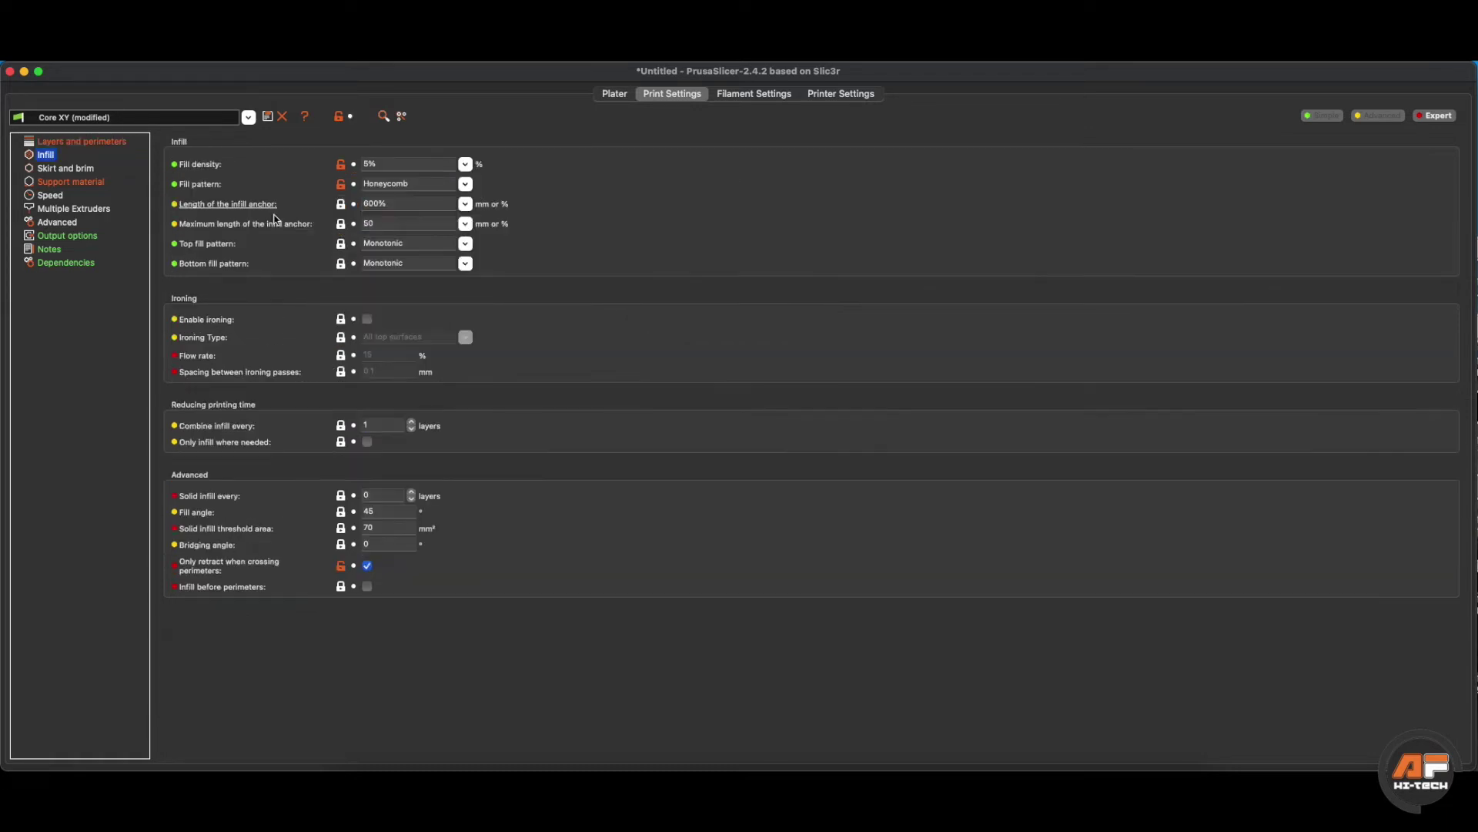
{"action": "left_click", "coordinate": [612, 95]}
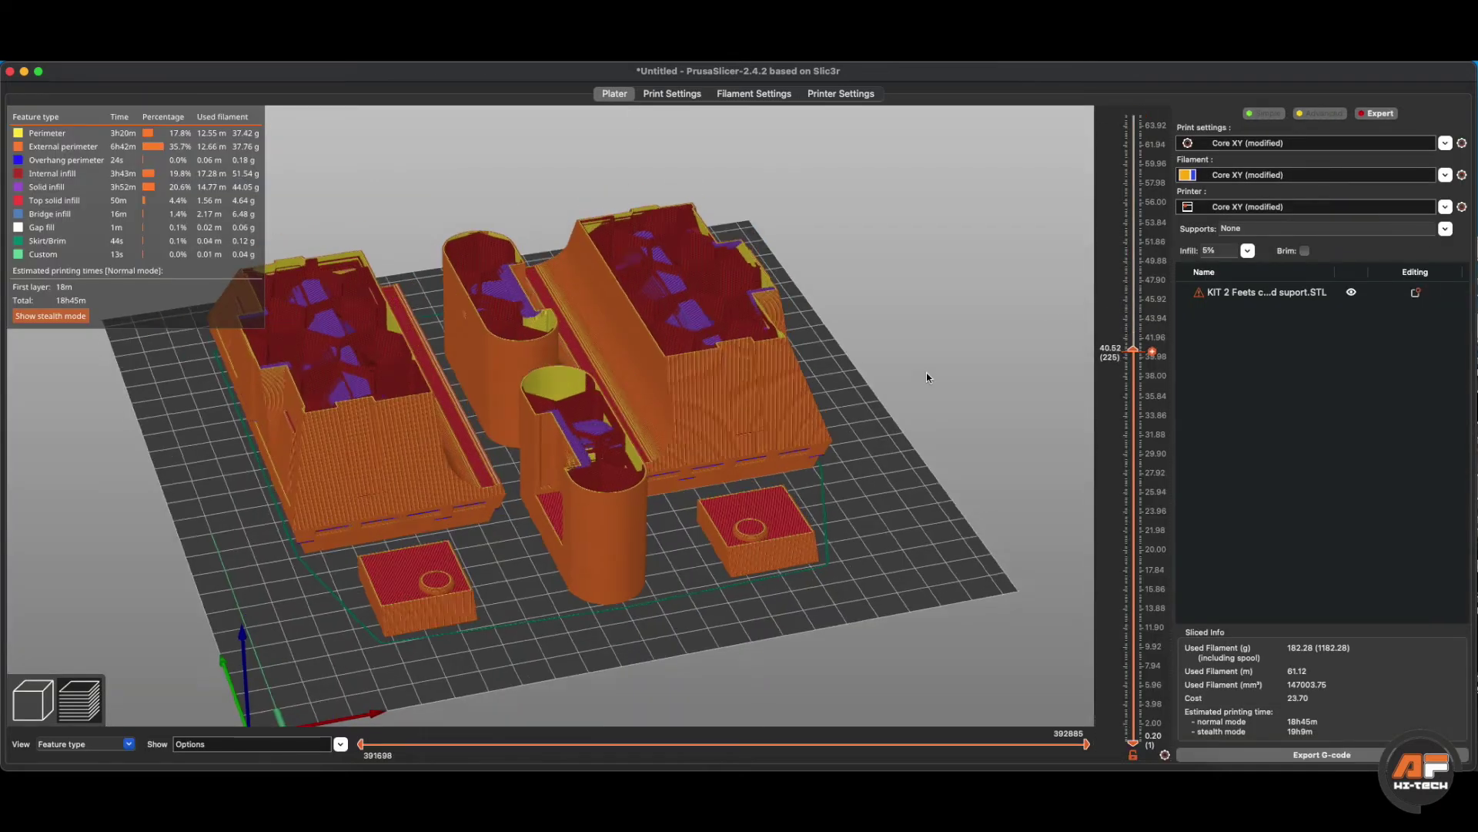
{"action": "left_click_drag", "start_coordinate": [926, 373], "coordinate": [758, 275]}
{"action": "scroll", "coordinate": [758, 275], "scroll_direction": "up", "scroll_amount": 3}
{"action": "left_click_drag", "start_coordinate": [714, 205], "coordinate": [819, 301]}
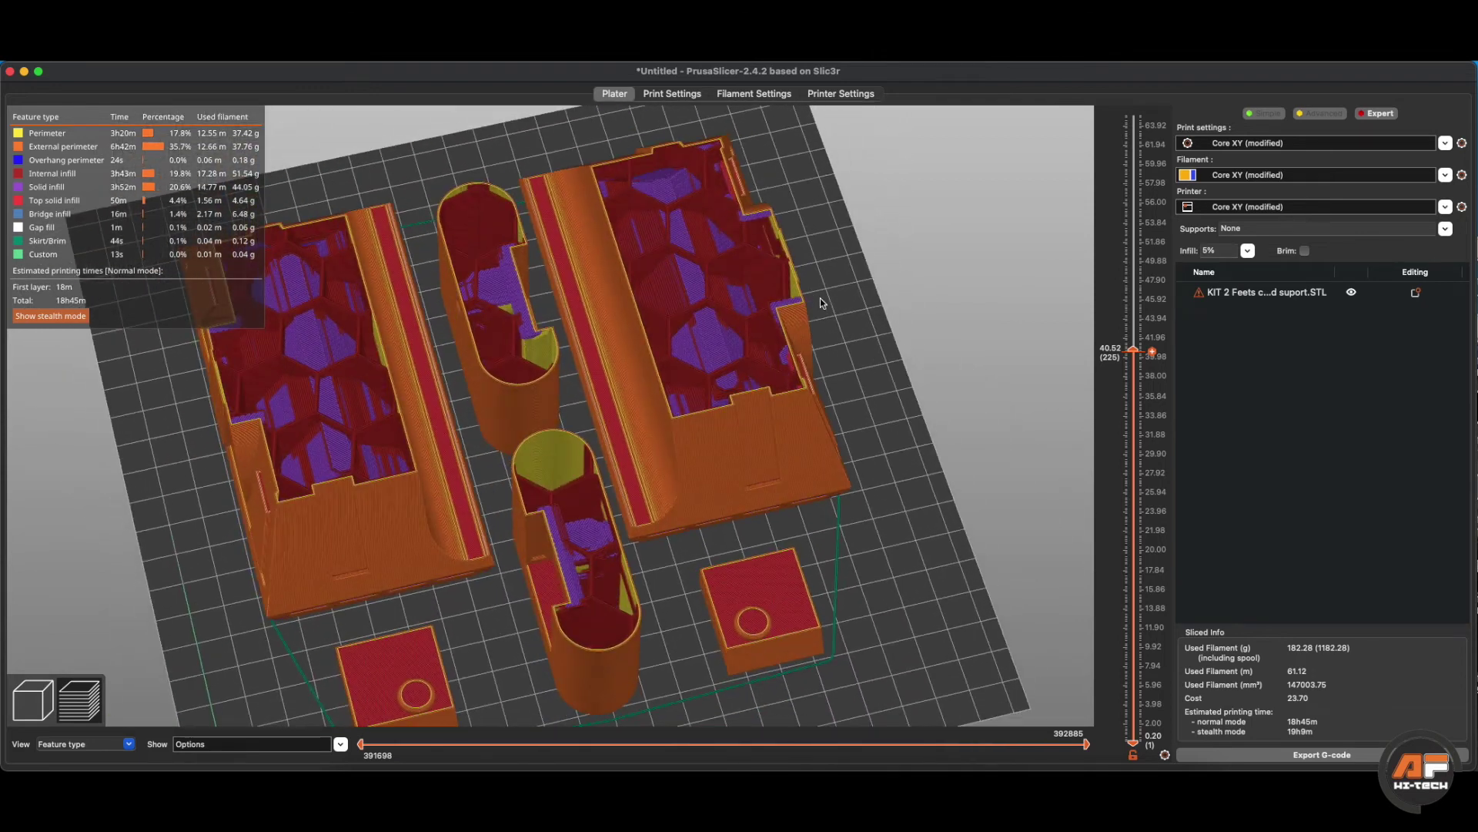
Step: Enable ironing in the infill settings and re-slice the plate
{"action": "left_click", "coordinate": [681, 96]}
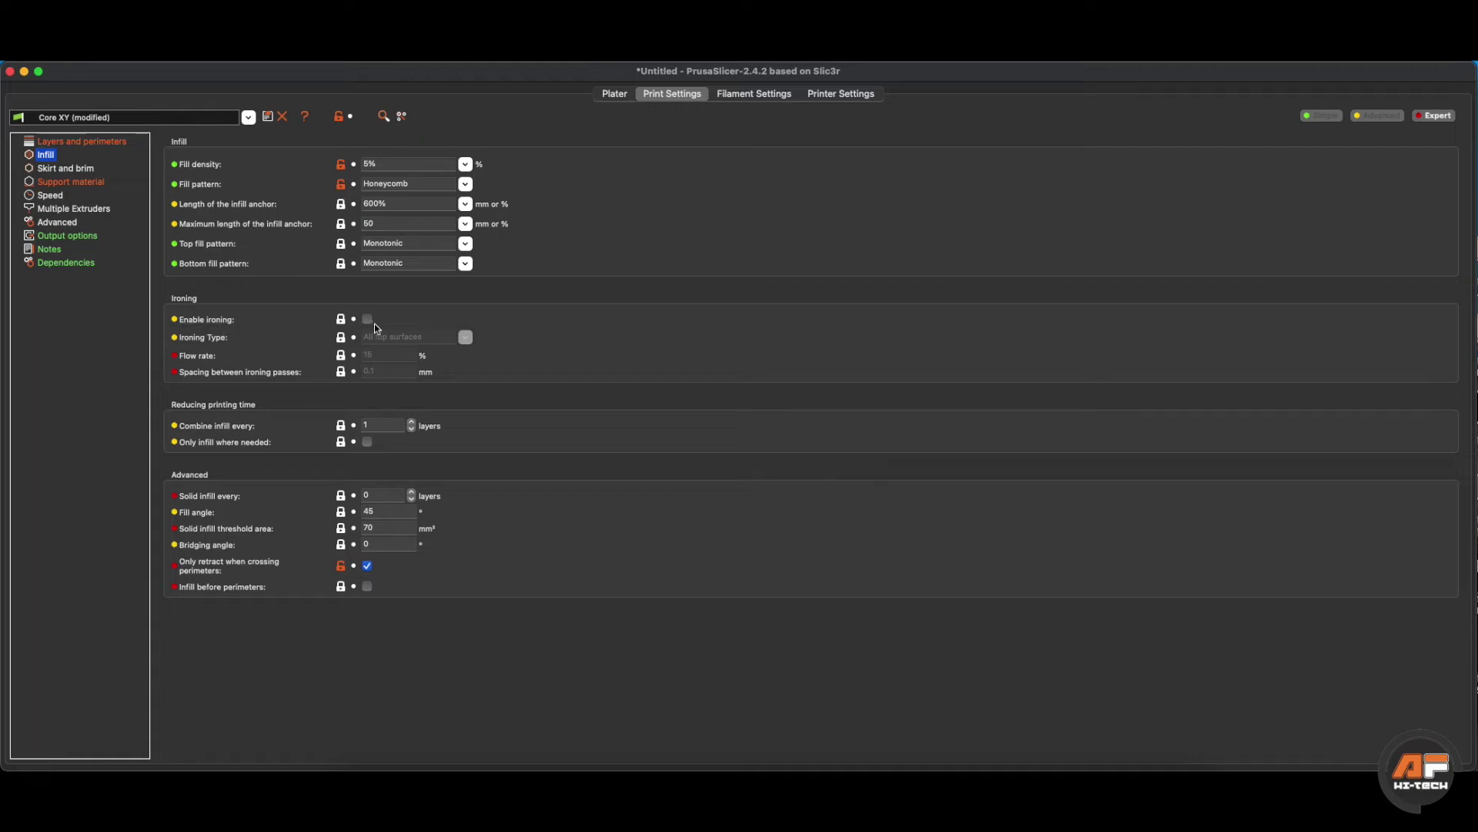
{"action": "mouse_move", "coordinate": [375, 323]}
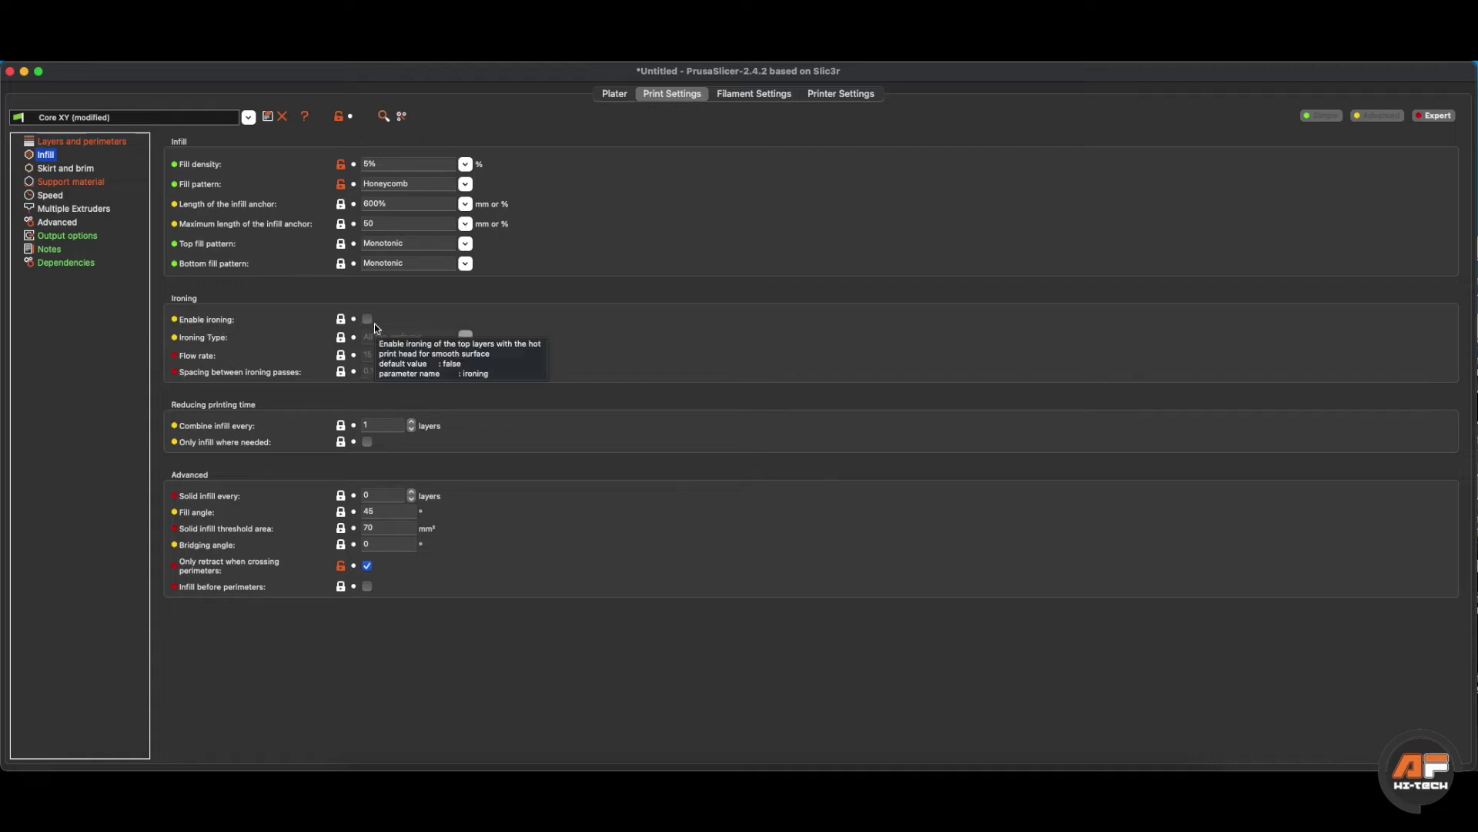
{"action": "left_click", "coordinate": [368, 320]}
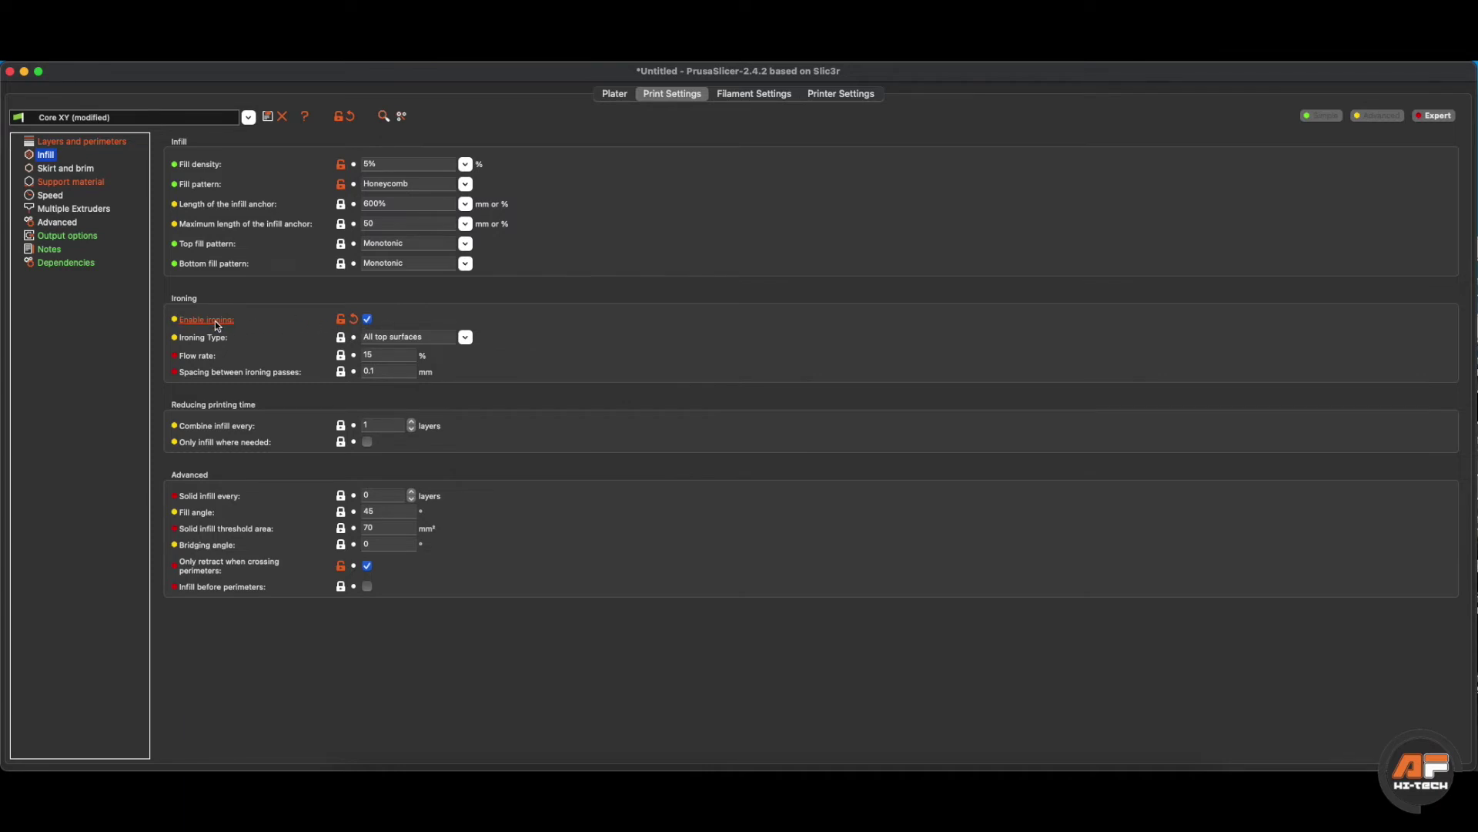
{"action": "left_click", "coordinate": [615, 94]}
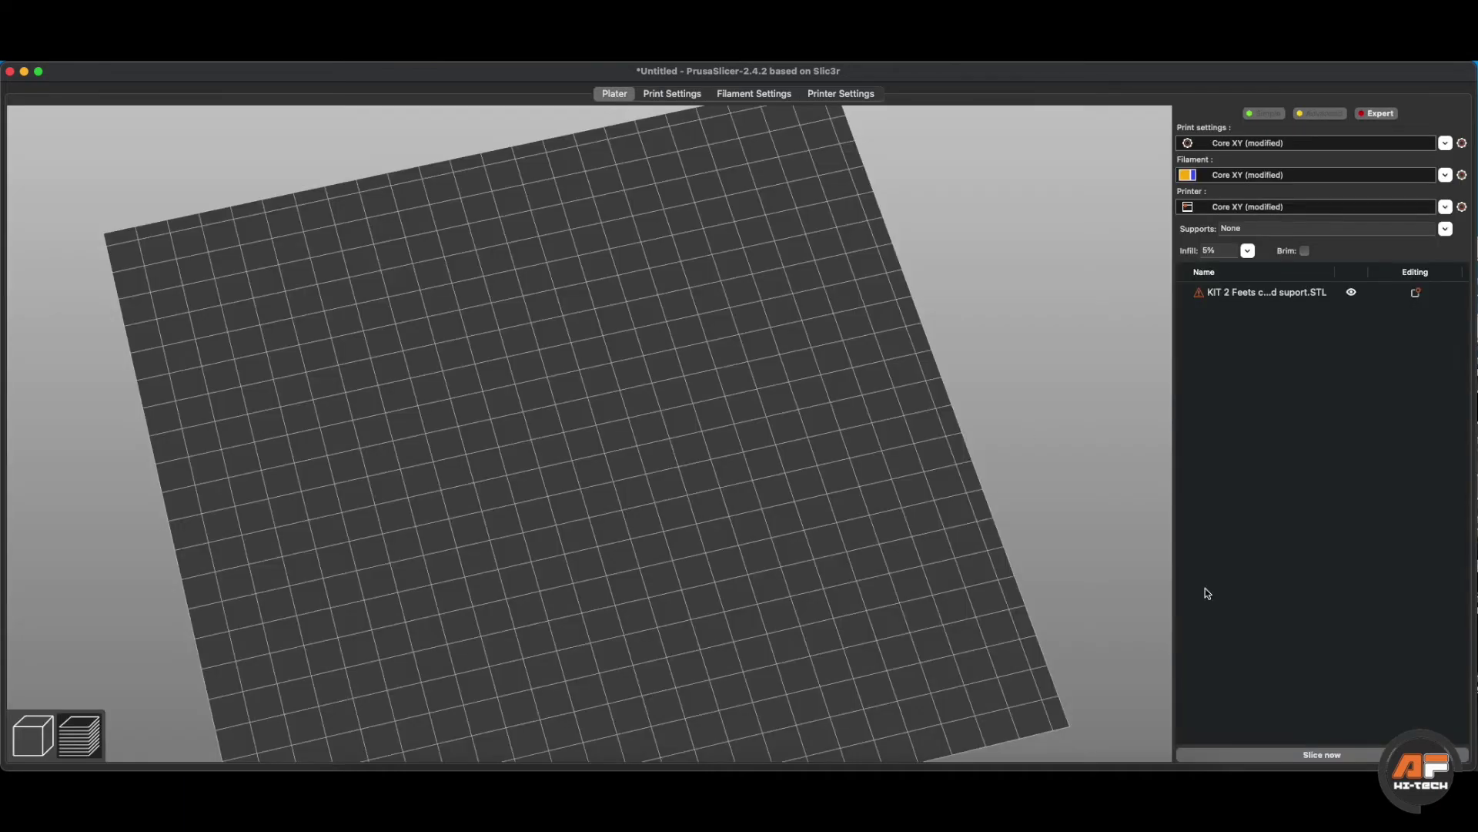
{"action": "left_click", "coordinate": [1309, 753]}
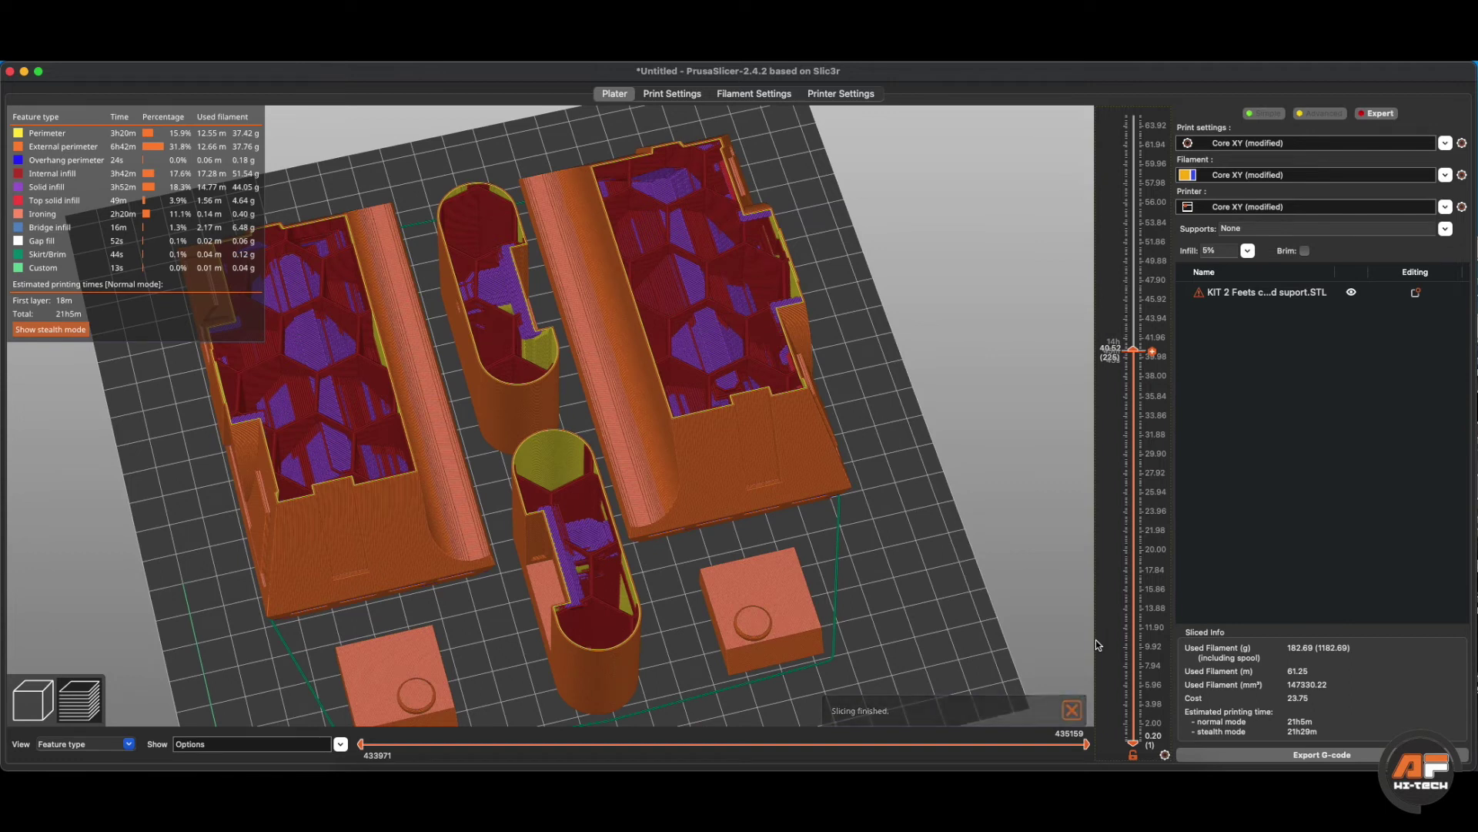
Step: Disable ironing in the infill settings and slice the plate again
{"action": "left_click", "coordinate": [676, 93]}
{"action": "left_click", "coordinate": [368, 319]}
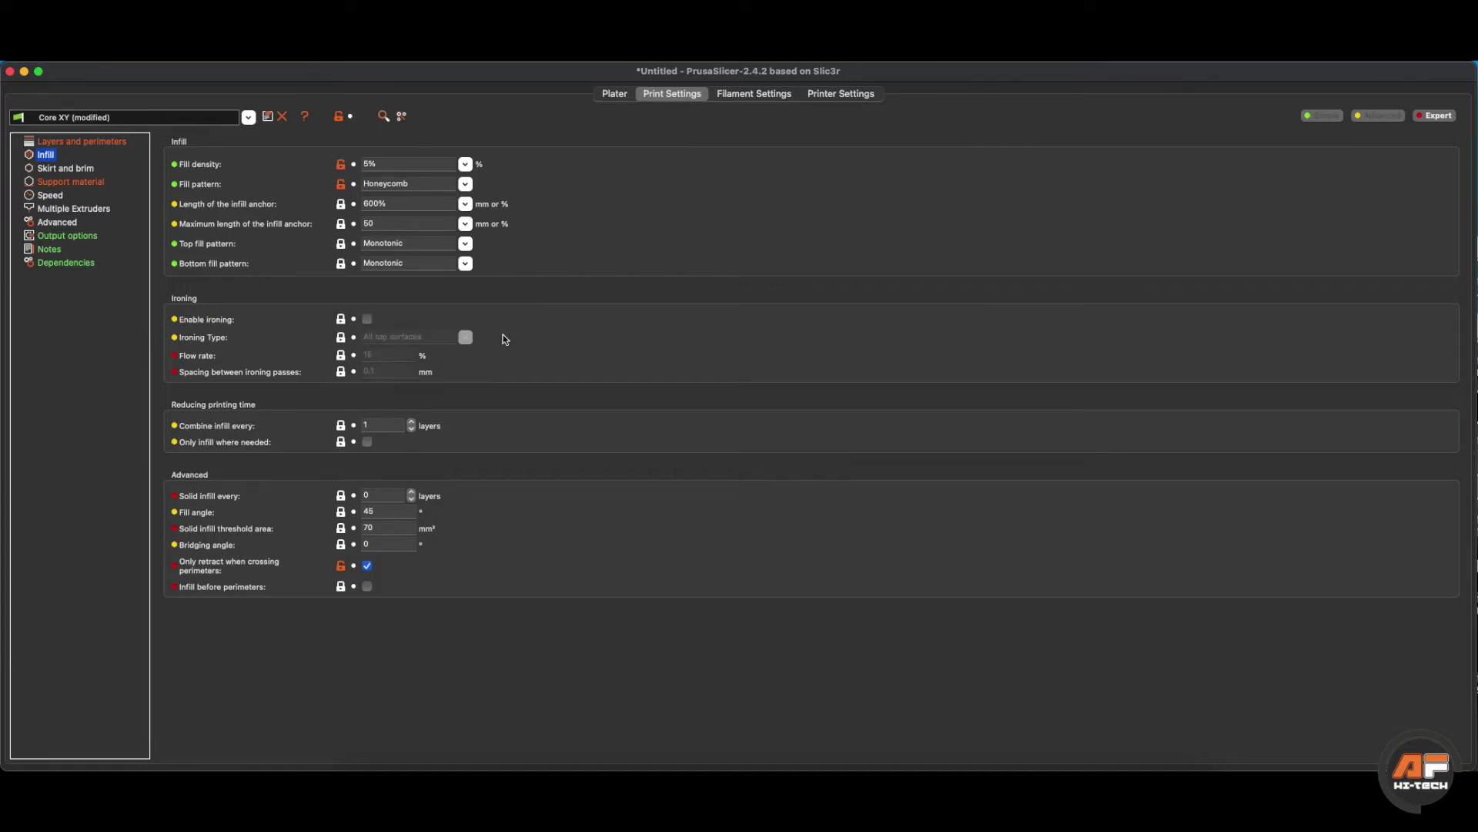
{"action": "left_click", "coordinate": [615, 93]}
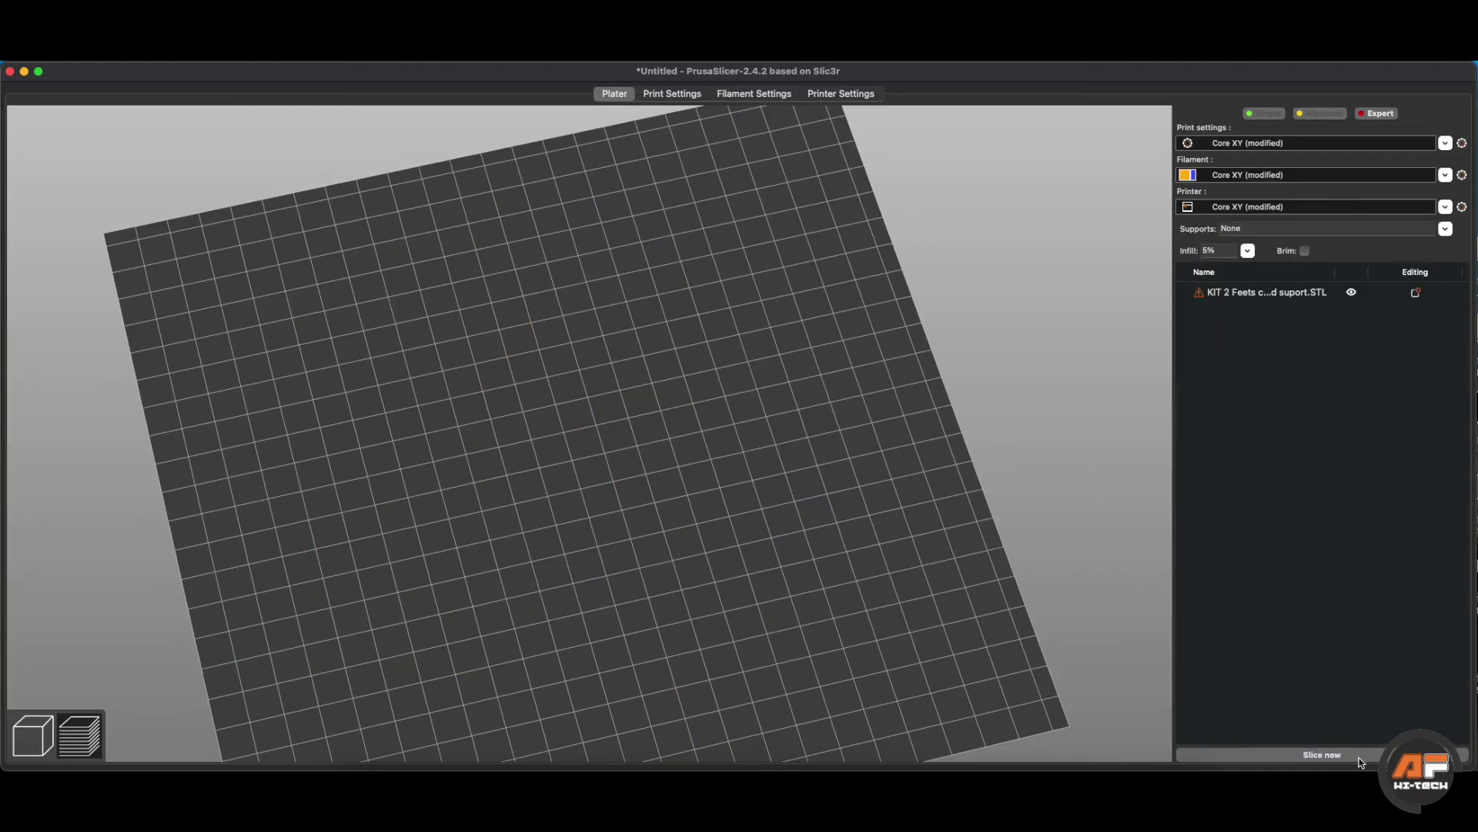
{"action": "left_click", "coordinate": [1330, 753]}
Step: Review the print profile's skirt and brim, support material and speed settings
{"action": "left_click", "coordinate": [672, 93]}
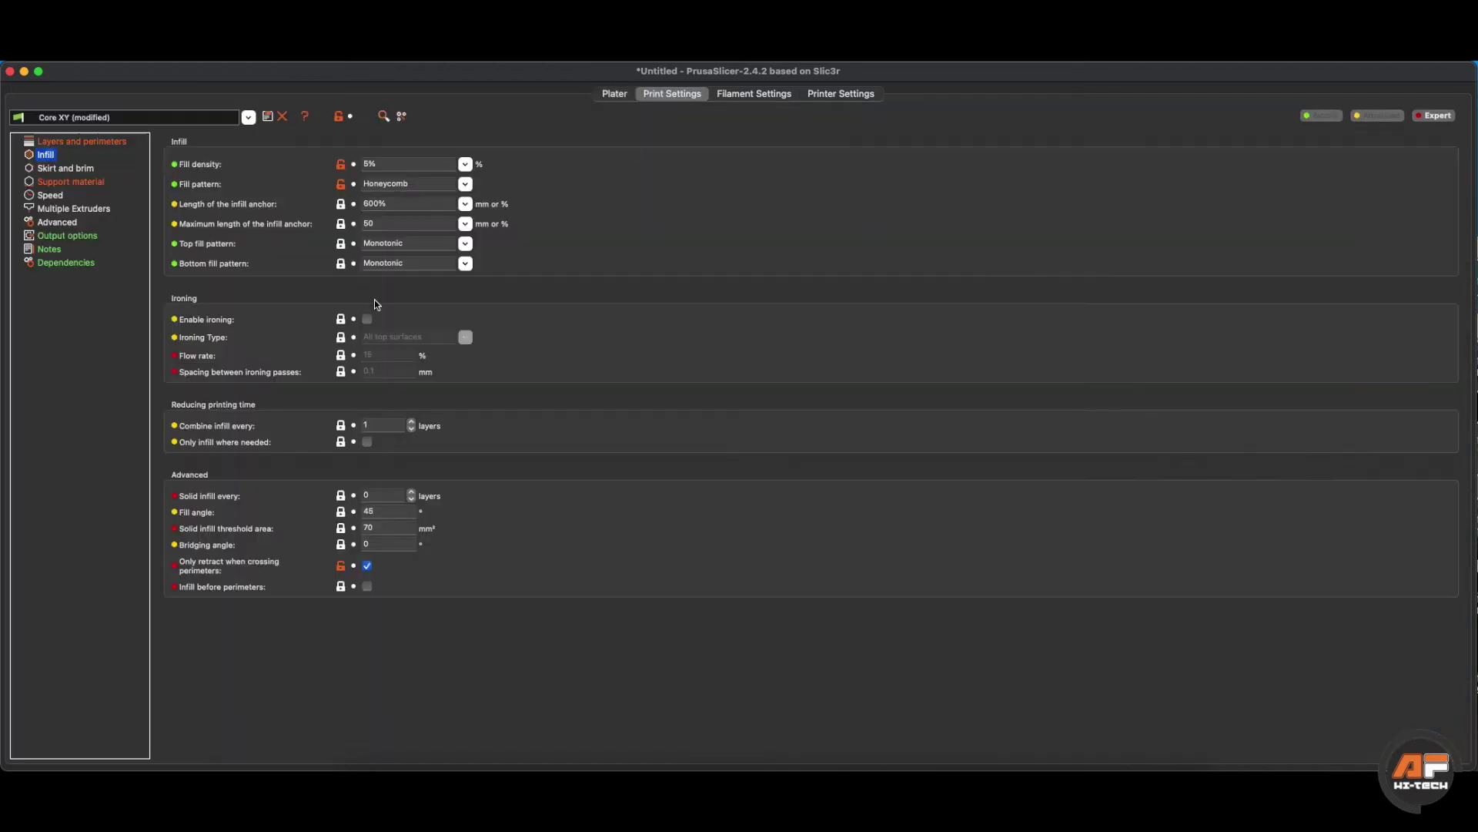
{"action": "left_click", "coordinate": [65, 168]}
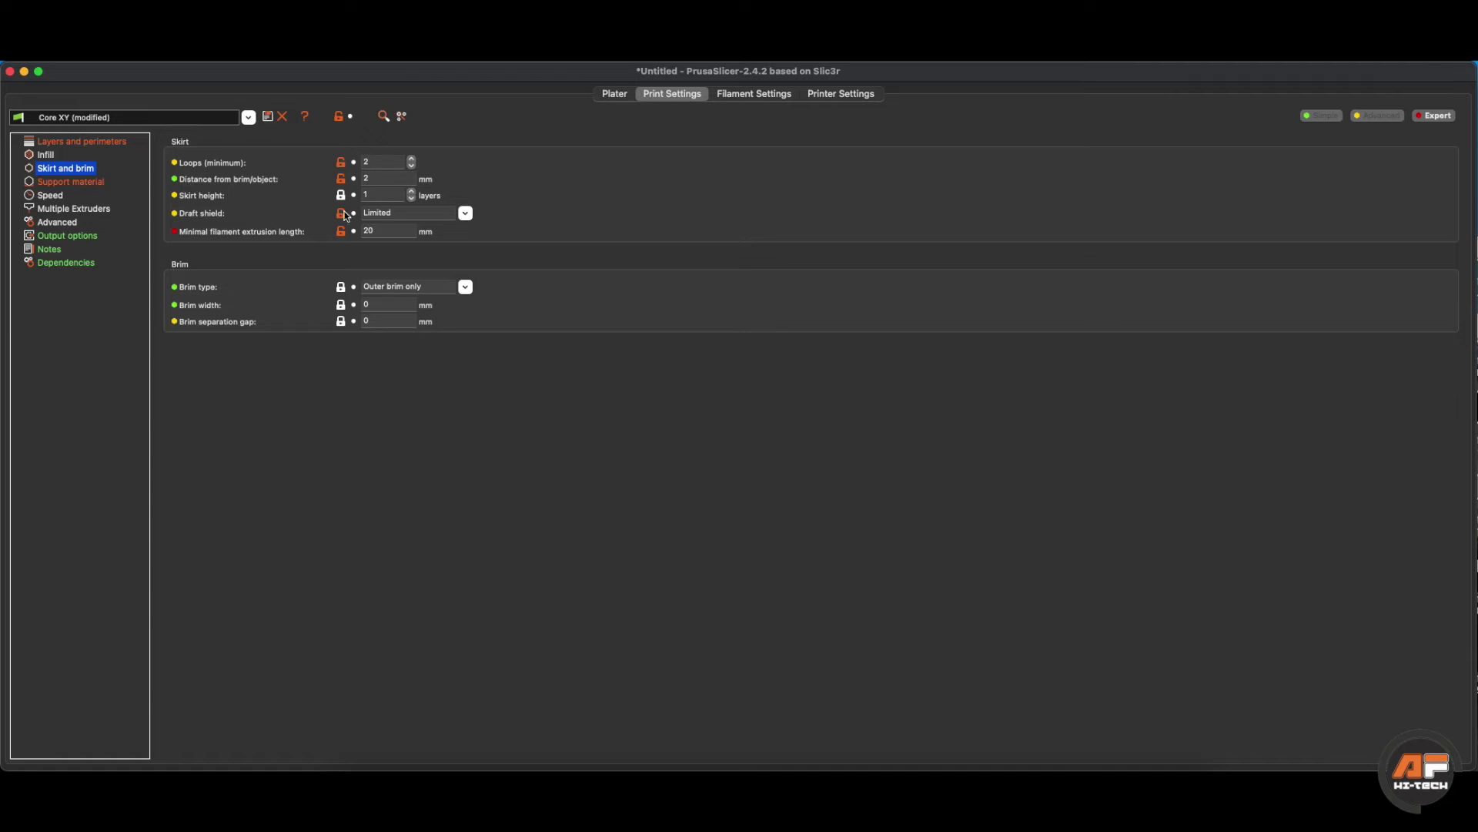
{"action": "left_click", "coordinate": [76, 183]}
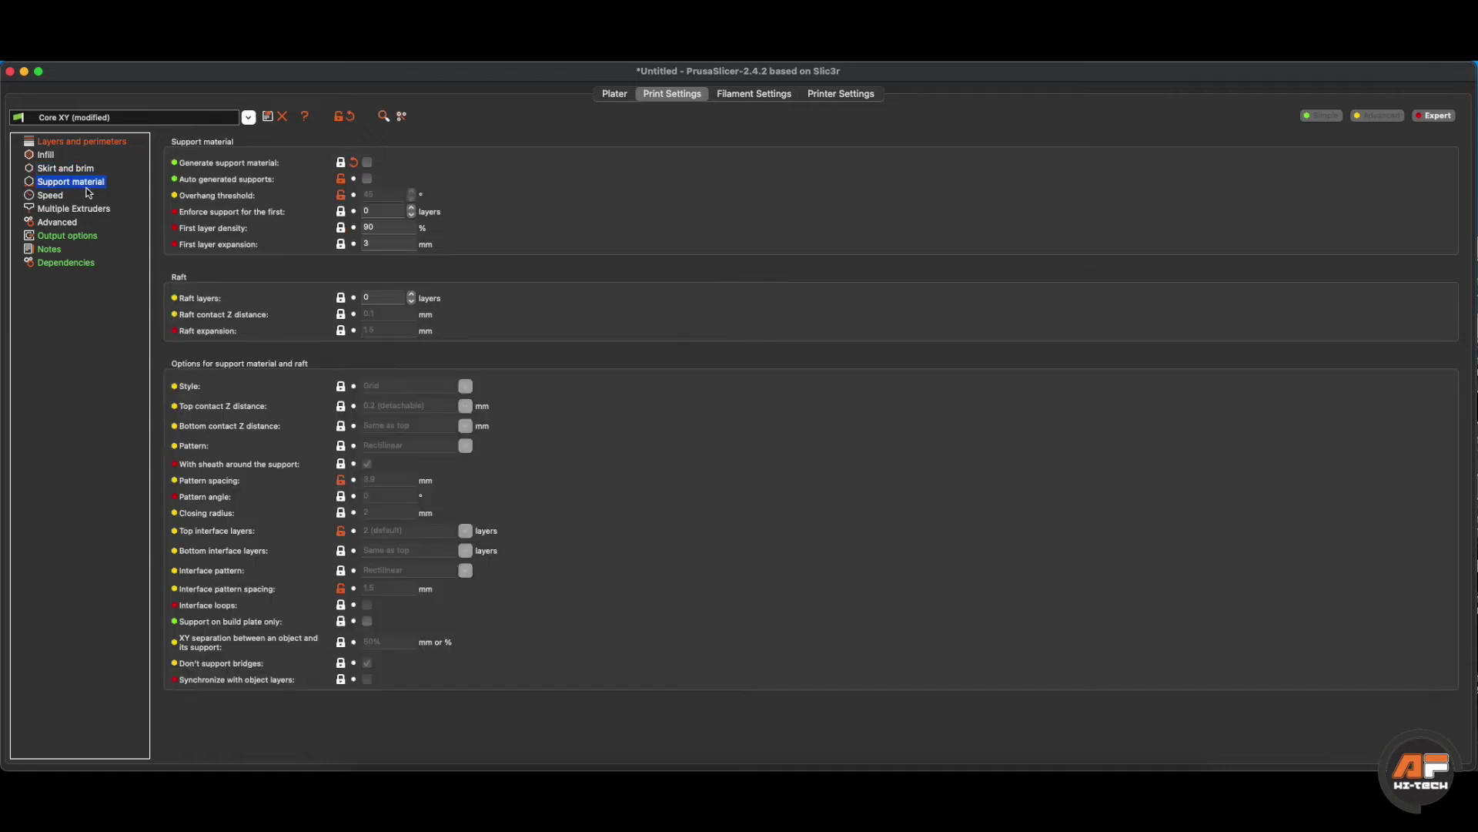
{"action": "left_click", "coordinate": [48, 196]}
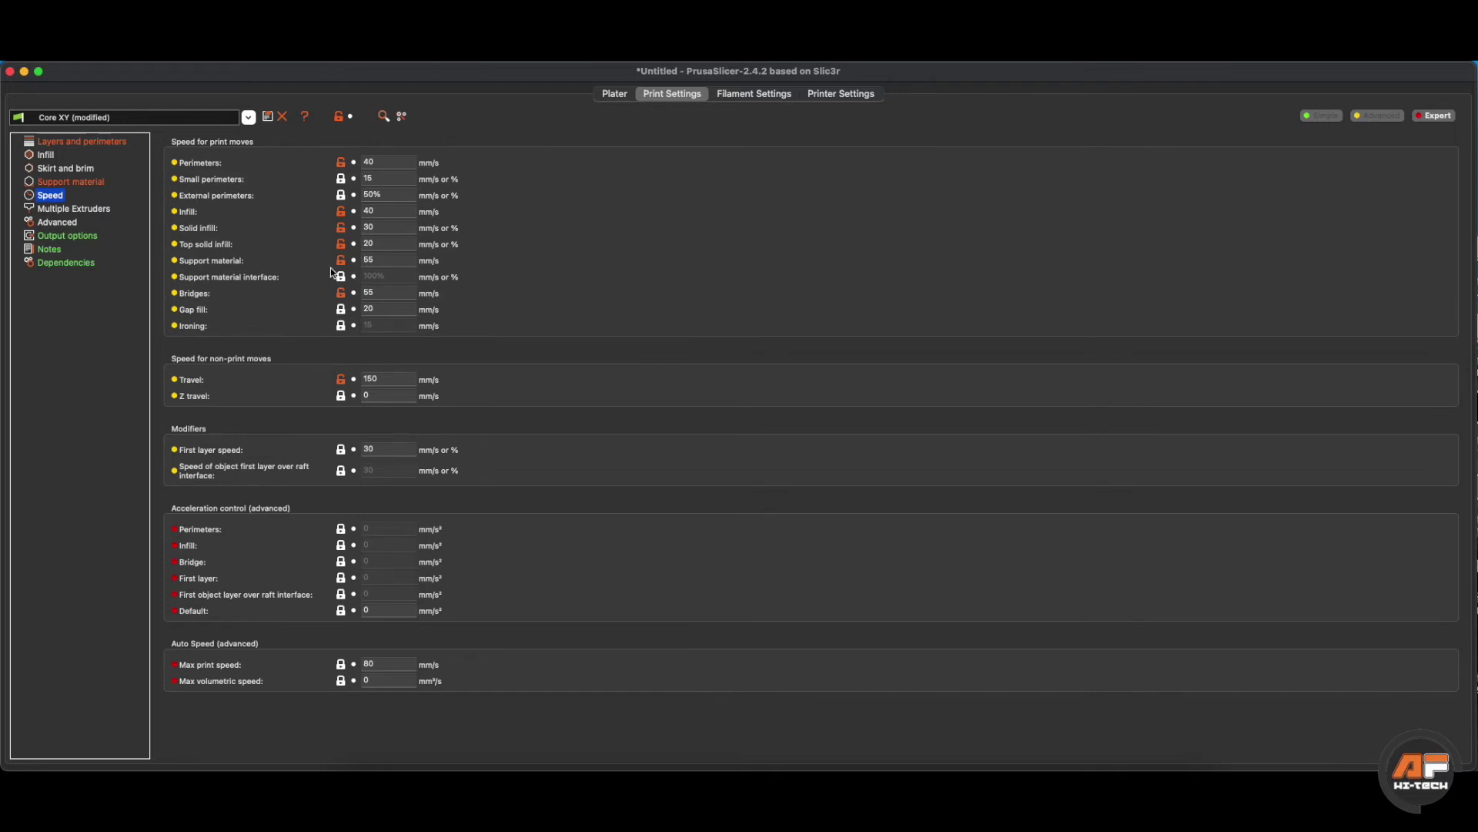
Step: Review the extruder's retraction length and speed, the general printer settings, and the filament's temperatures and extrusion multiplier
{"action": "key", "text": "super+3"}
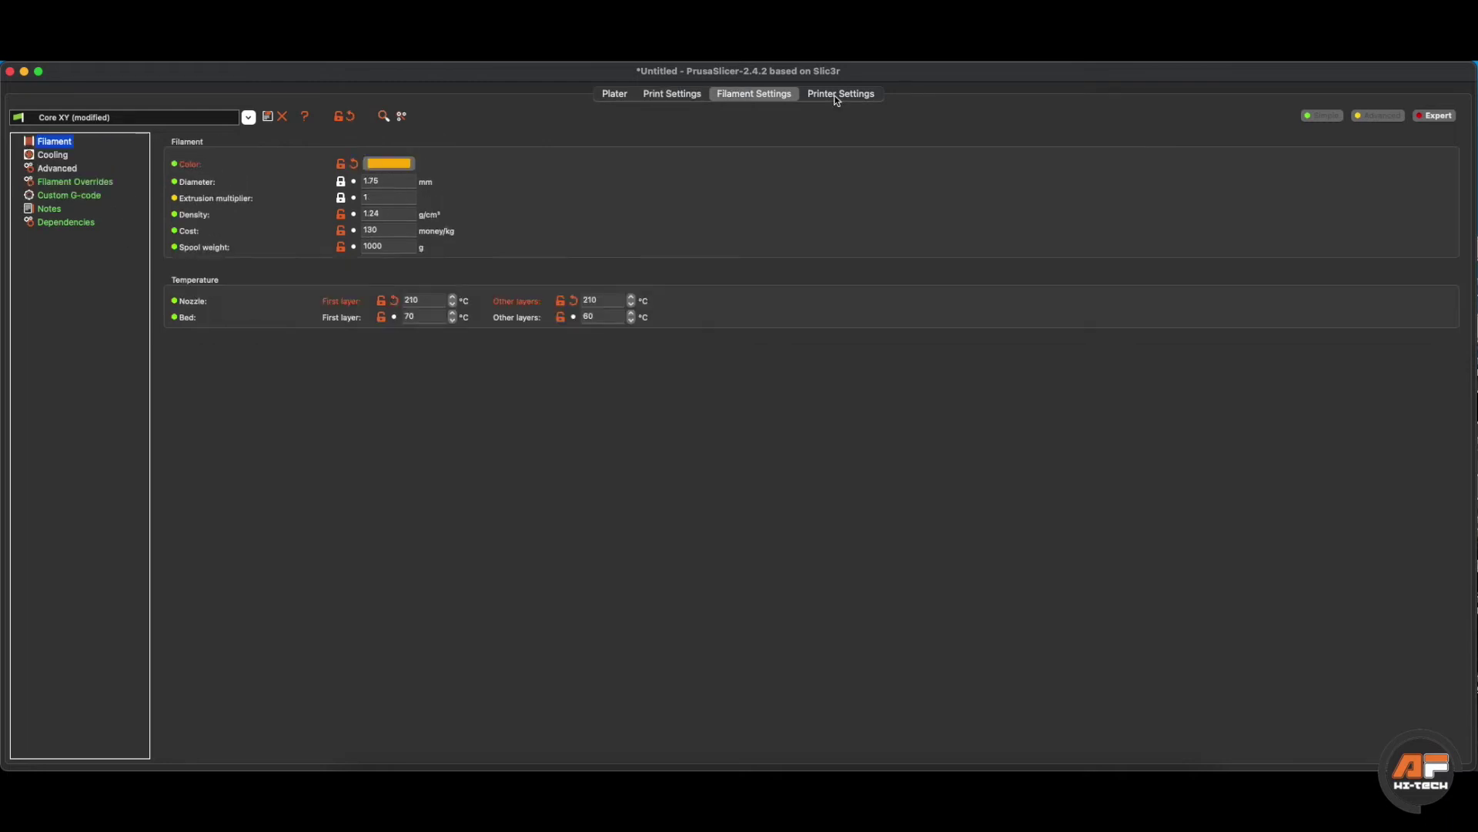
{"action": "key", "text": "super+4"}
{"action": "left_click", "coordinate": [51, 182]}
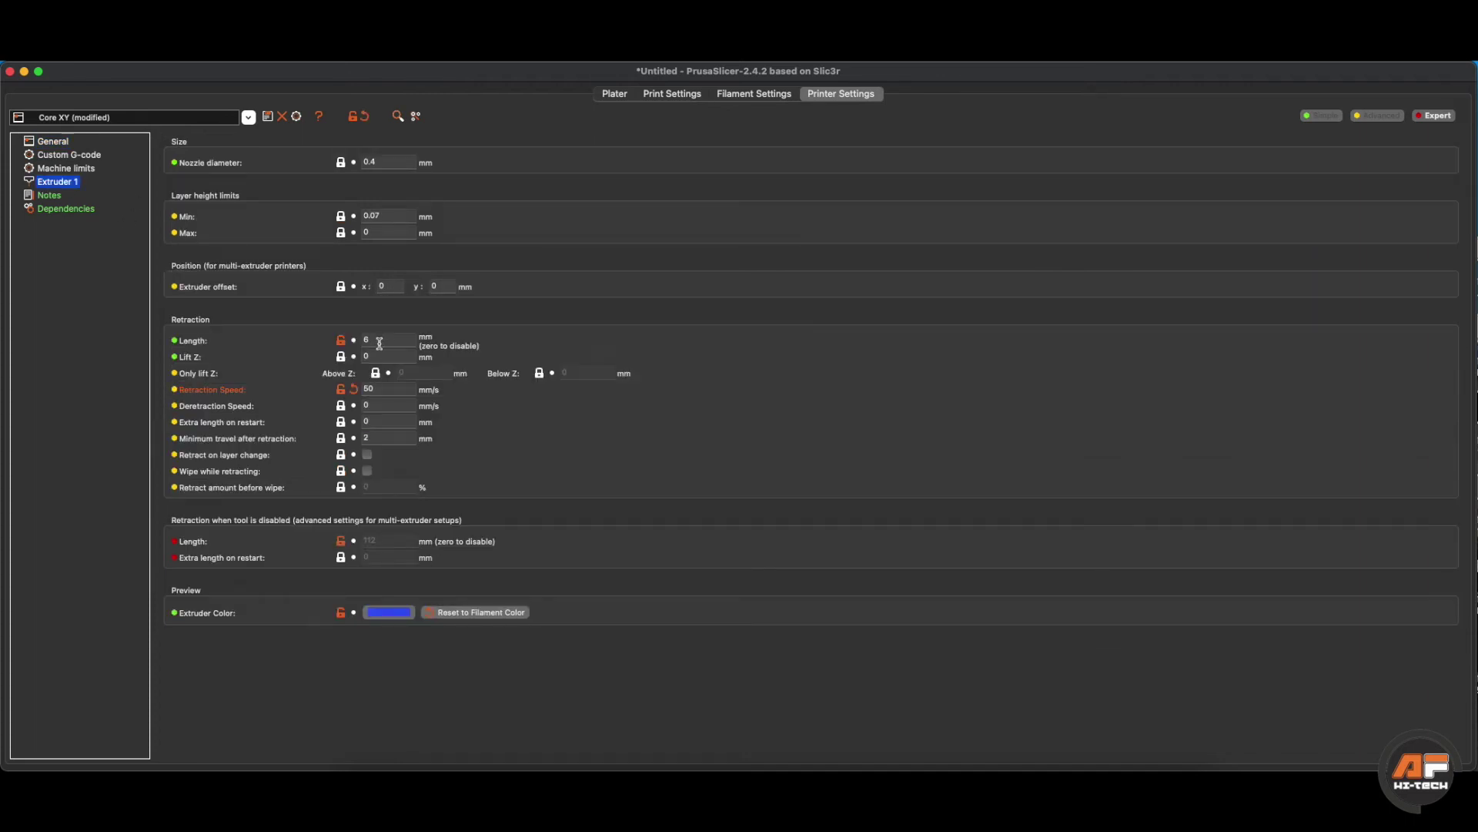
{"action": "mouse_move", "coordinate": [379, 343]}
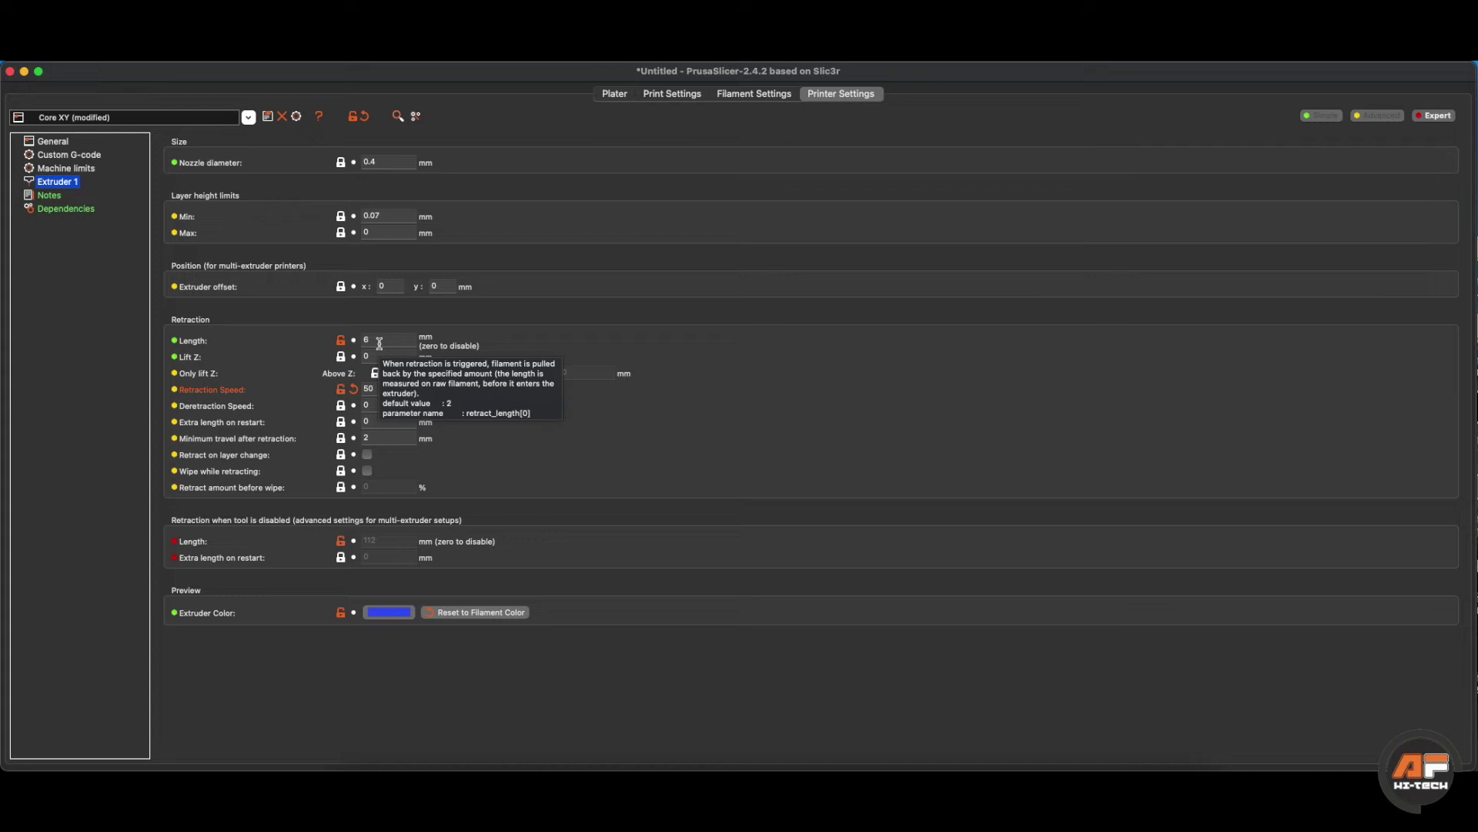
{"action": "mouse_move", "coordinate": [372, 391]}
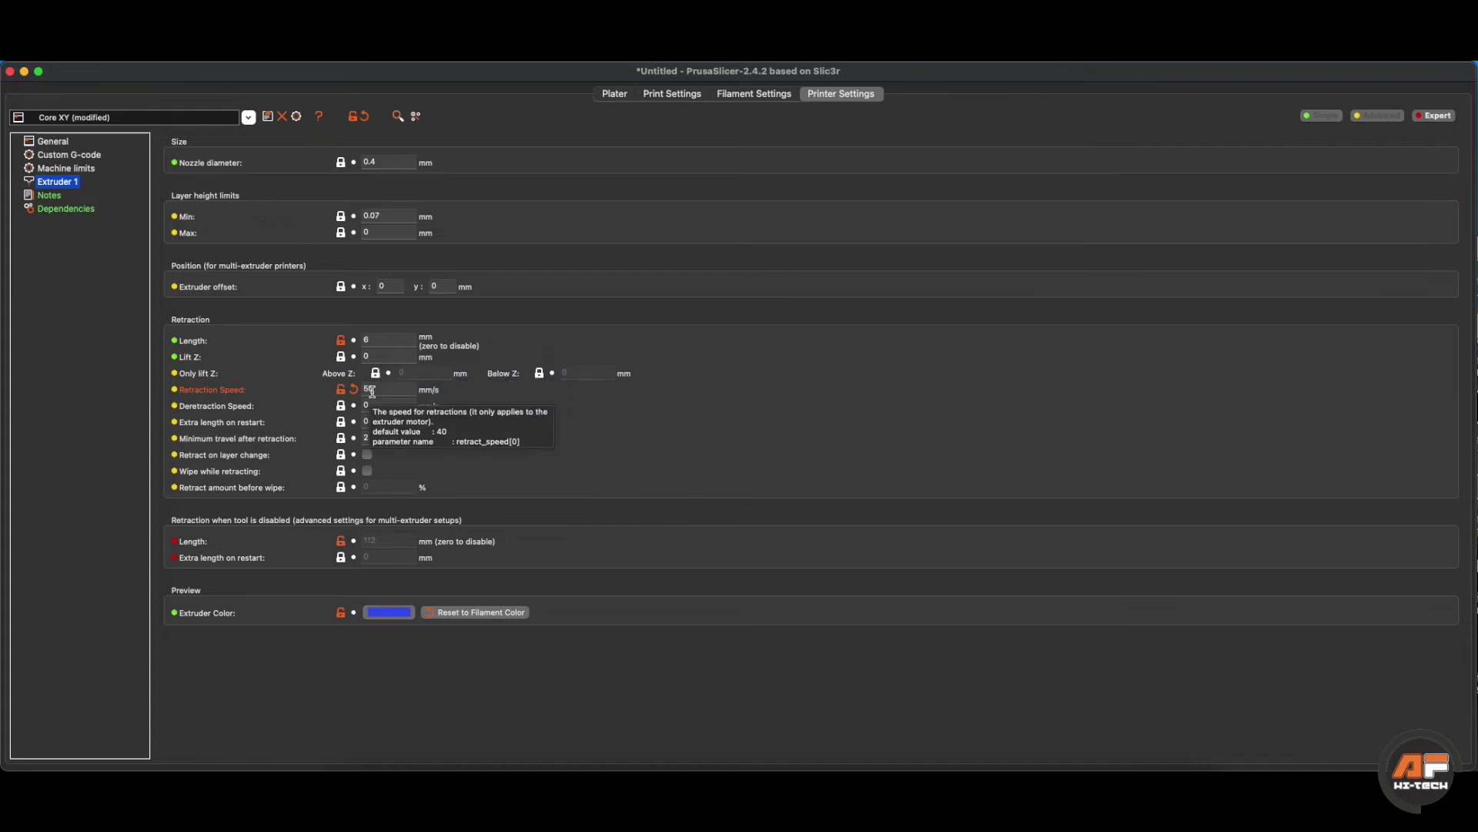
{"action": "left_click", "coordinate": [53, 142]}
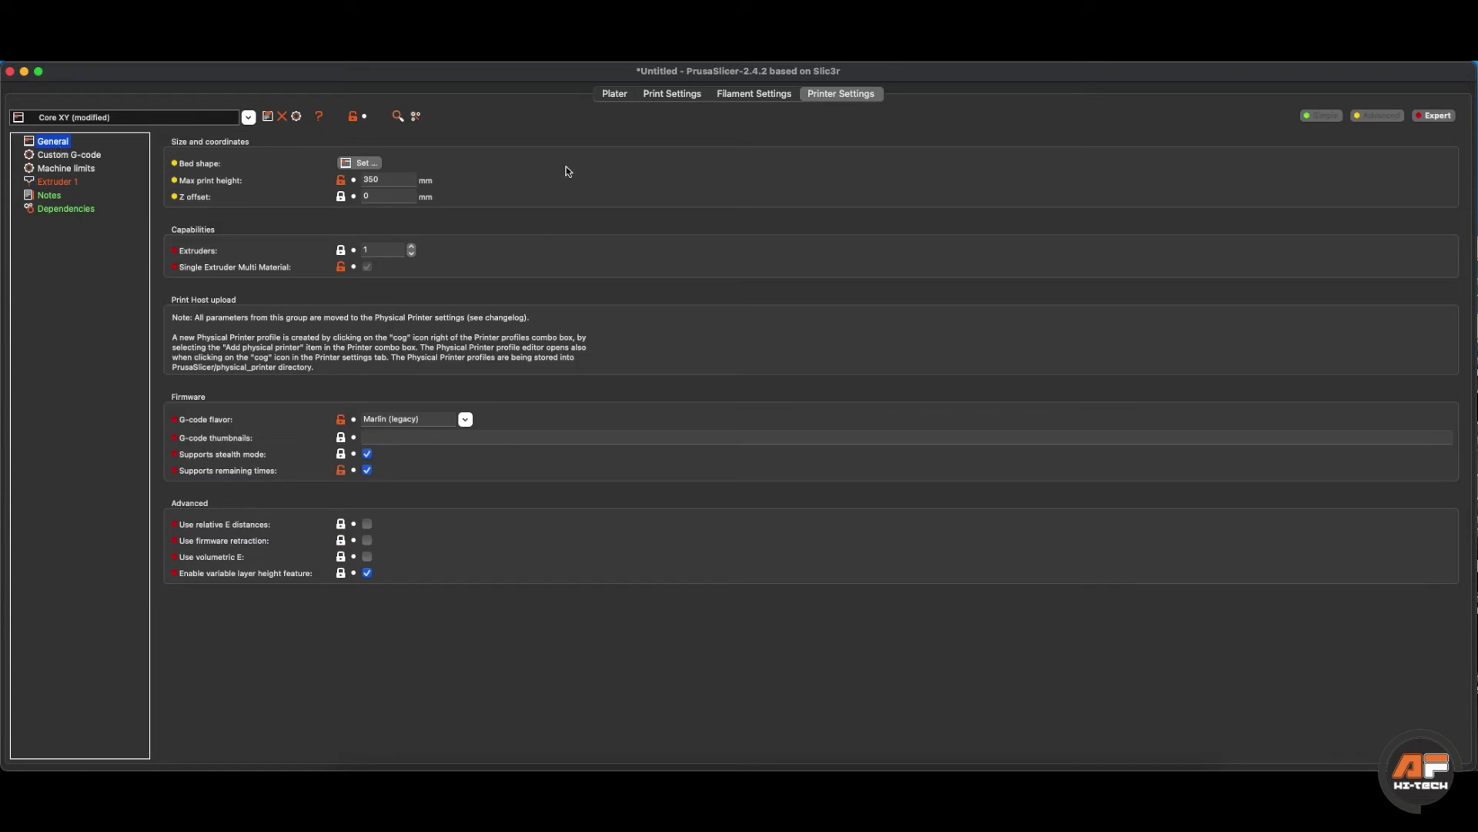
{"action": "left_click", "coordinate": [757, 95]}
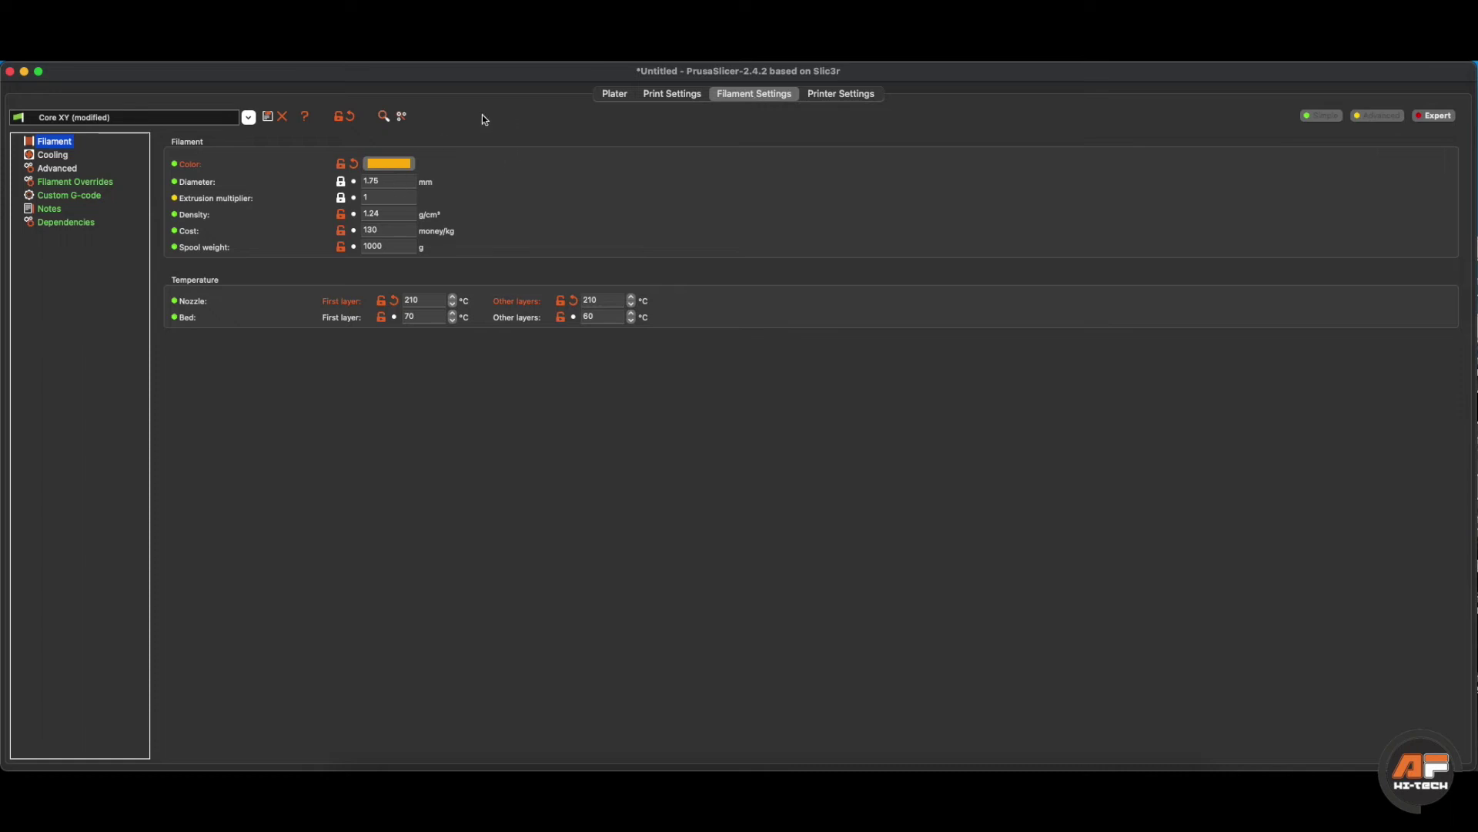
{"action": "left_click", "coordinate": [362, 198]}
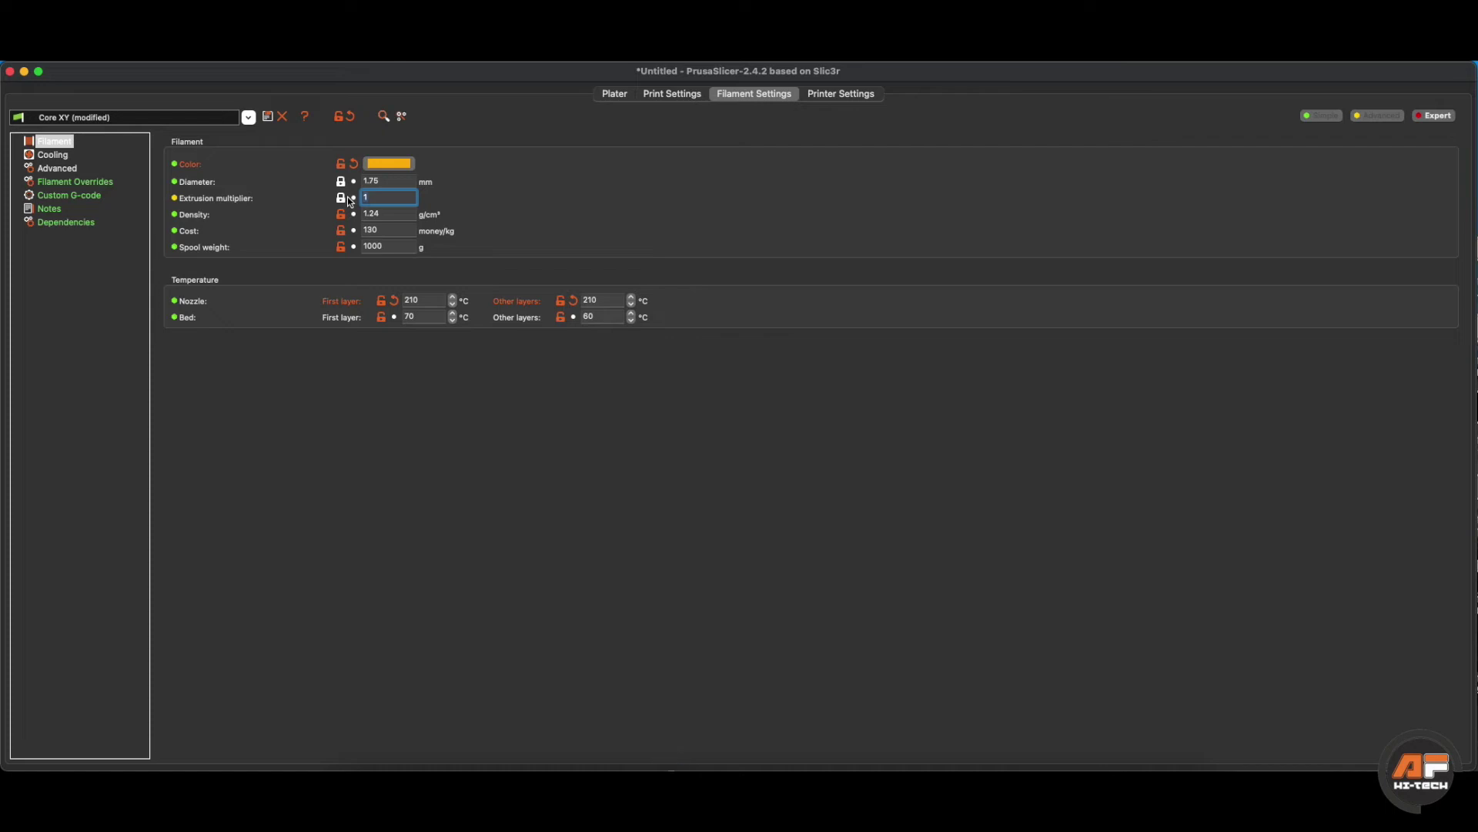
{"action": "mouse_move", "coordinate": [383, 198]}
Step: Examine the plate sliced without ironing, showing the layers up to a height of 52.58 mm
{"action": "left_click", "coordinate": [614, 93]}
{"action": "scroll", "coordinate": [1009, 381], "scroll_direction": "down", "scroll_amount": 5}
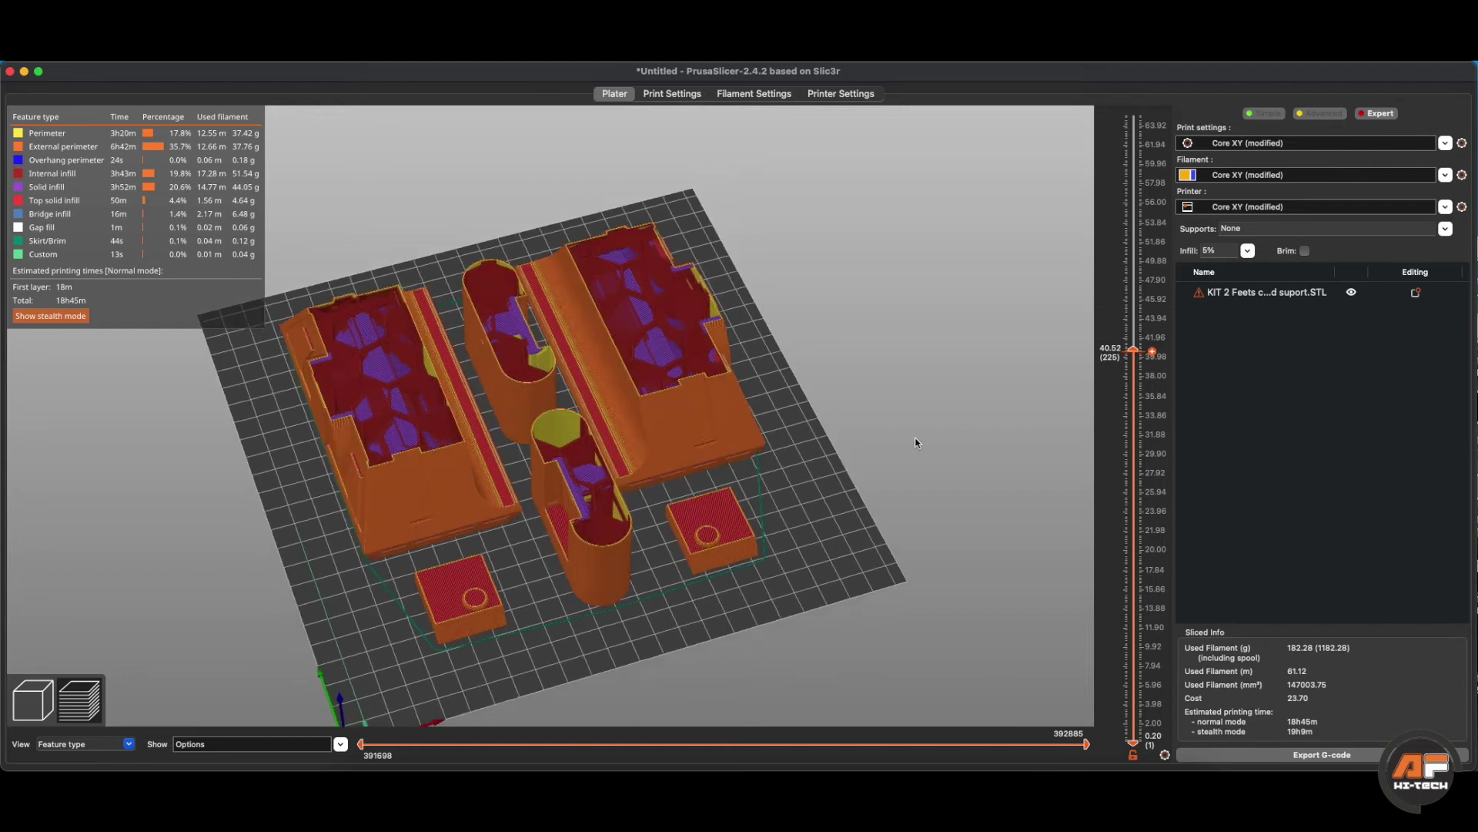
{"action": "left_click_drag", "start_coordinate": [1133, 350], "coordinate": [1121, 235]}
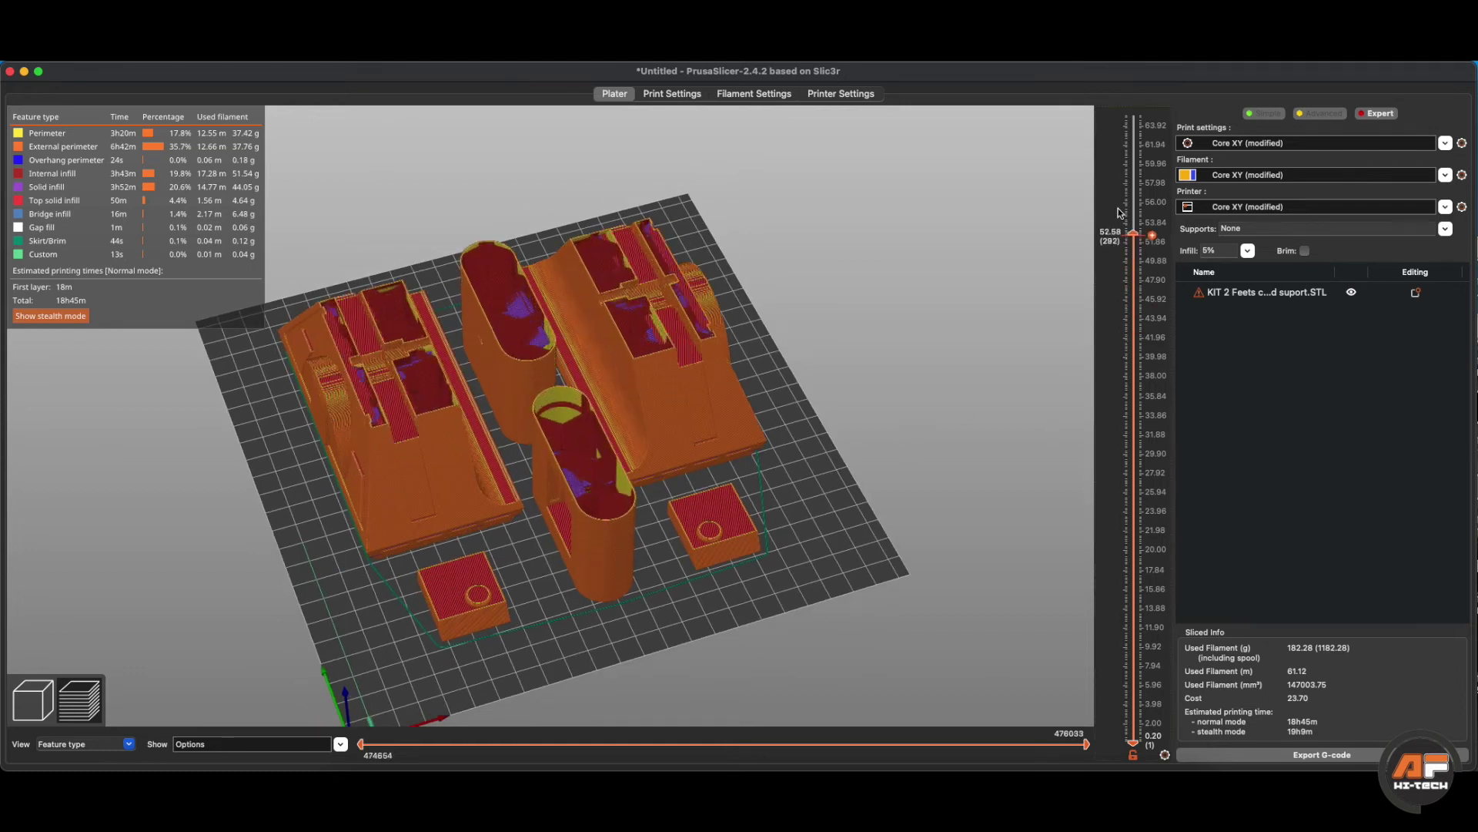